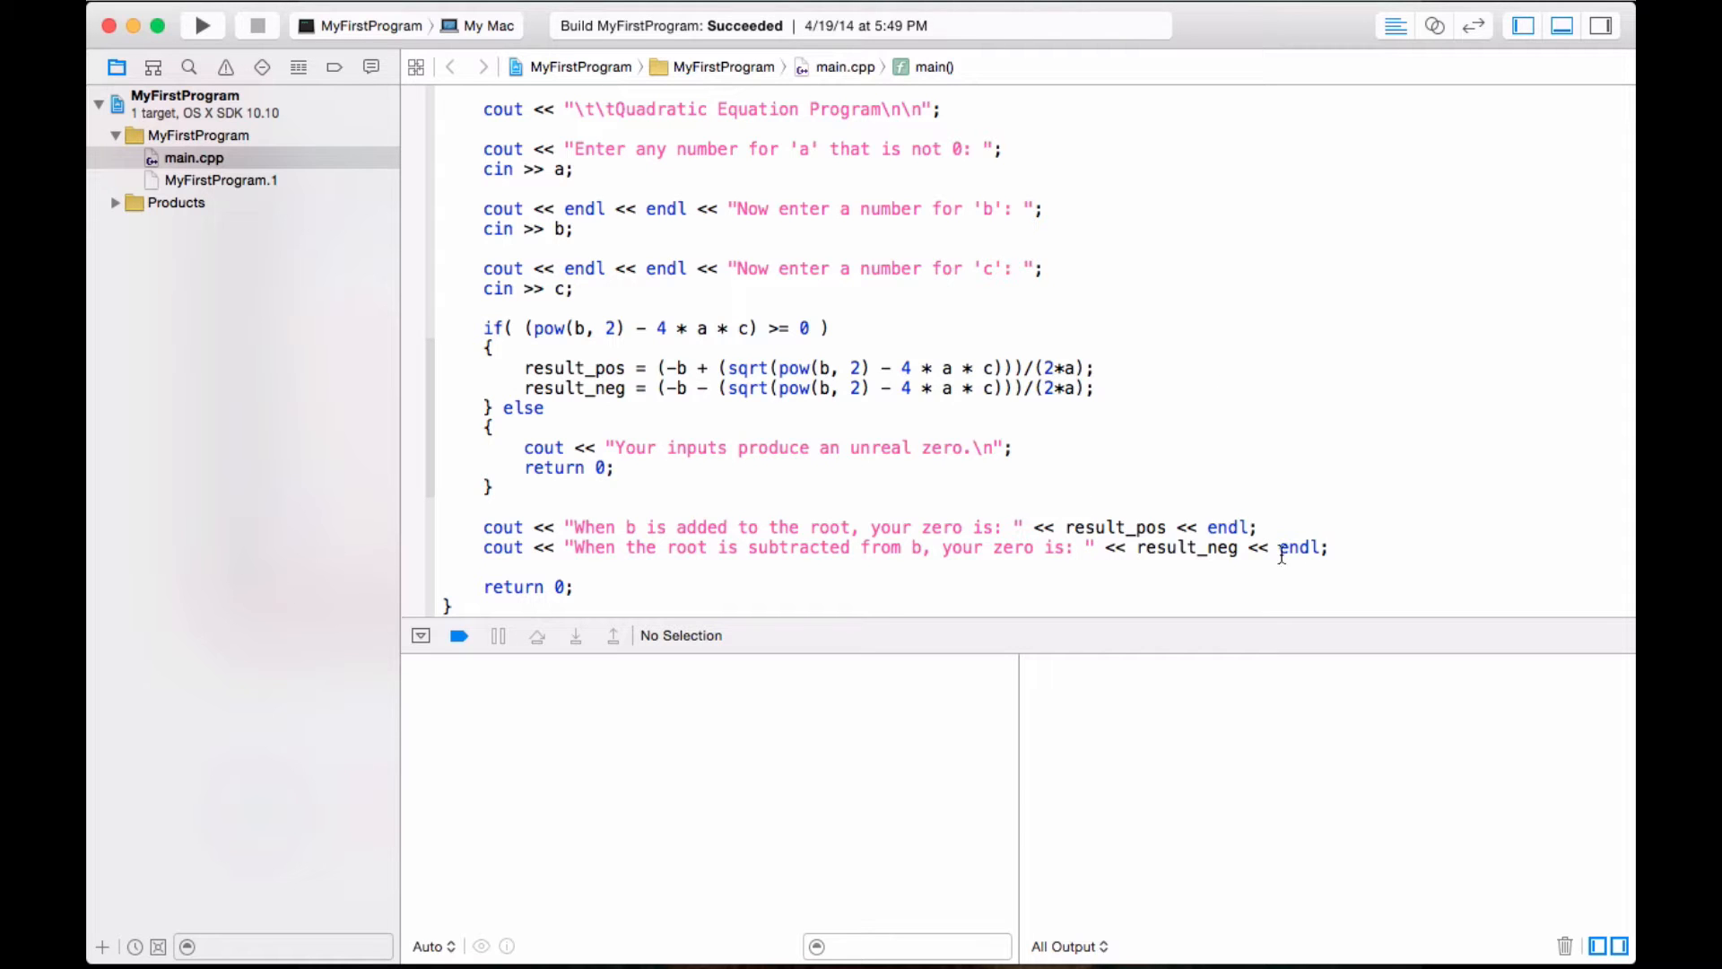
Delete the old quadratic code from main() and remove the #include <math.h> line.
mouse_move(1346, 547)
mouse_down()
mouse_move(941, 336)
mouse_move(745, 430)
mouse_up()
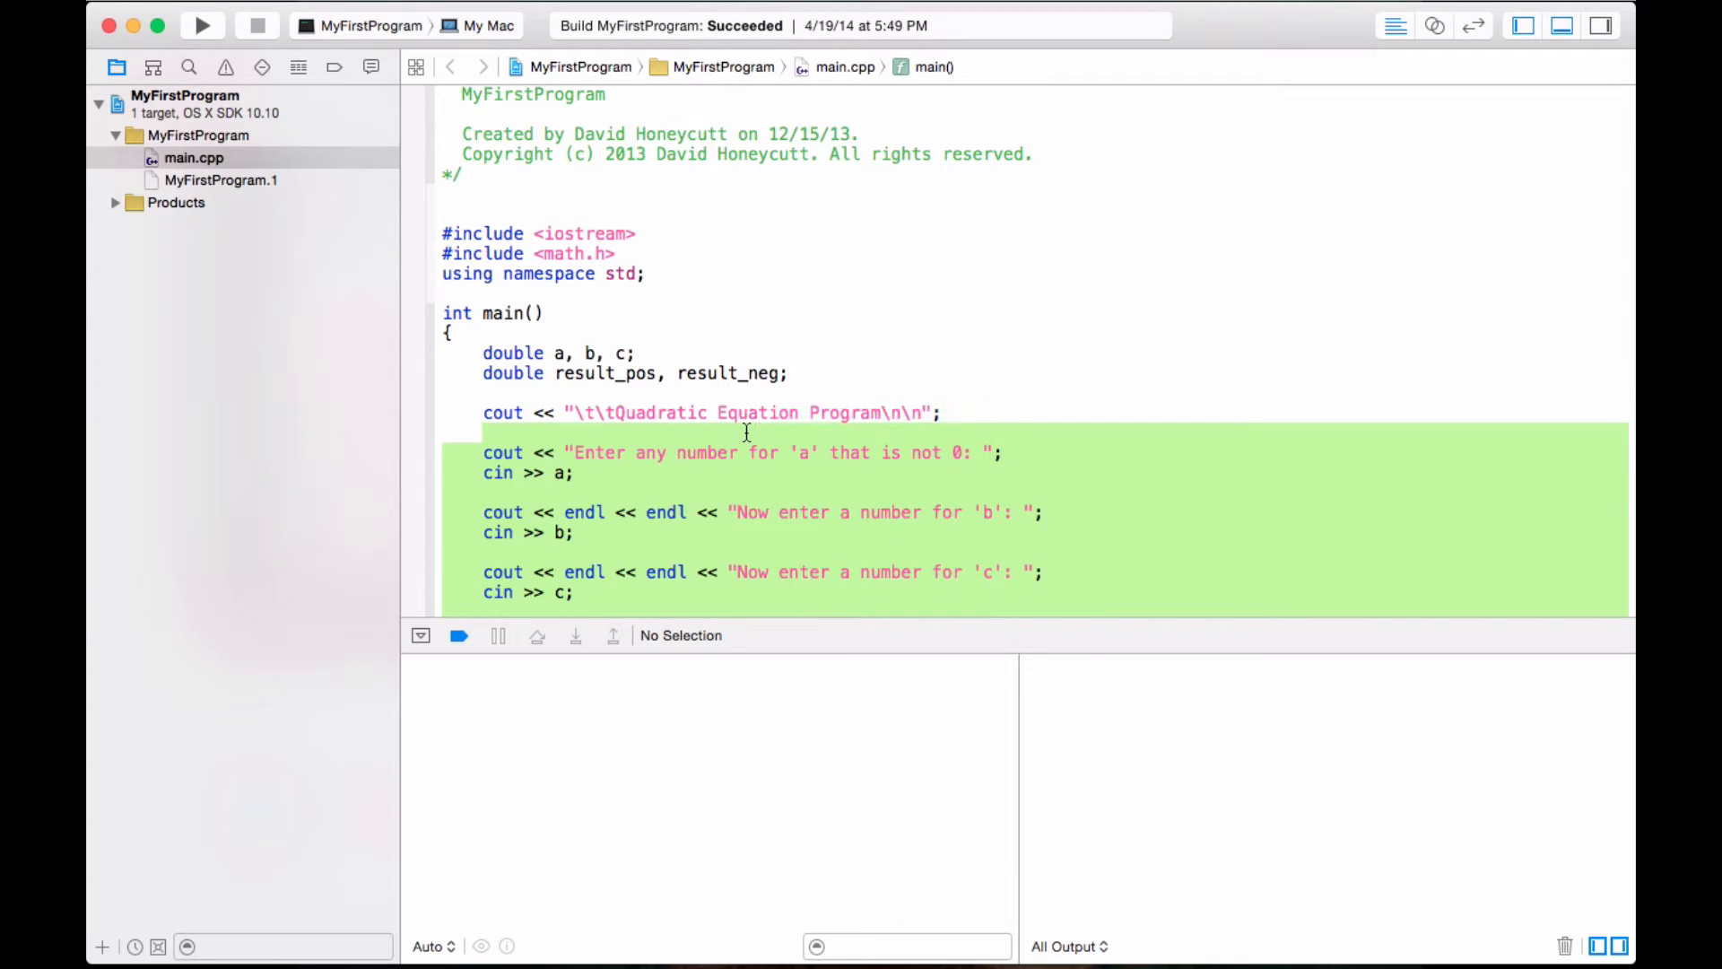
drag(746, 432, 478, 359)
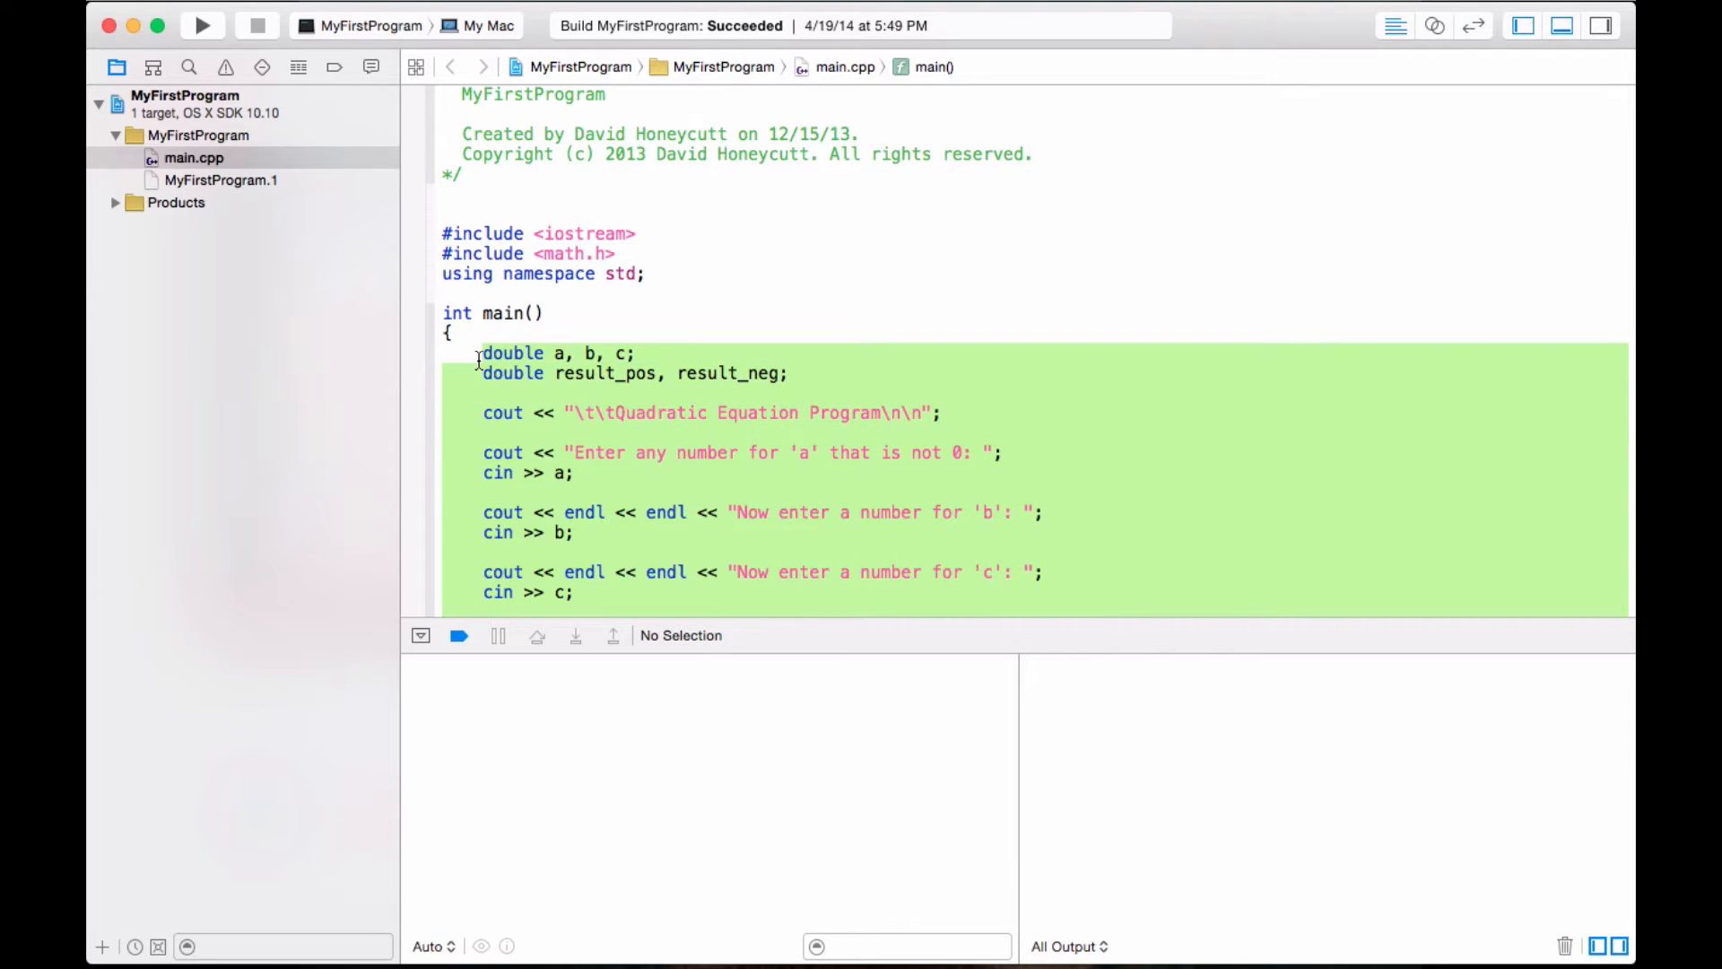
key(BackSpace)
drag(624, 295, 441, 295)
key(BackSpace)
key(BackSpace)
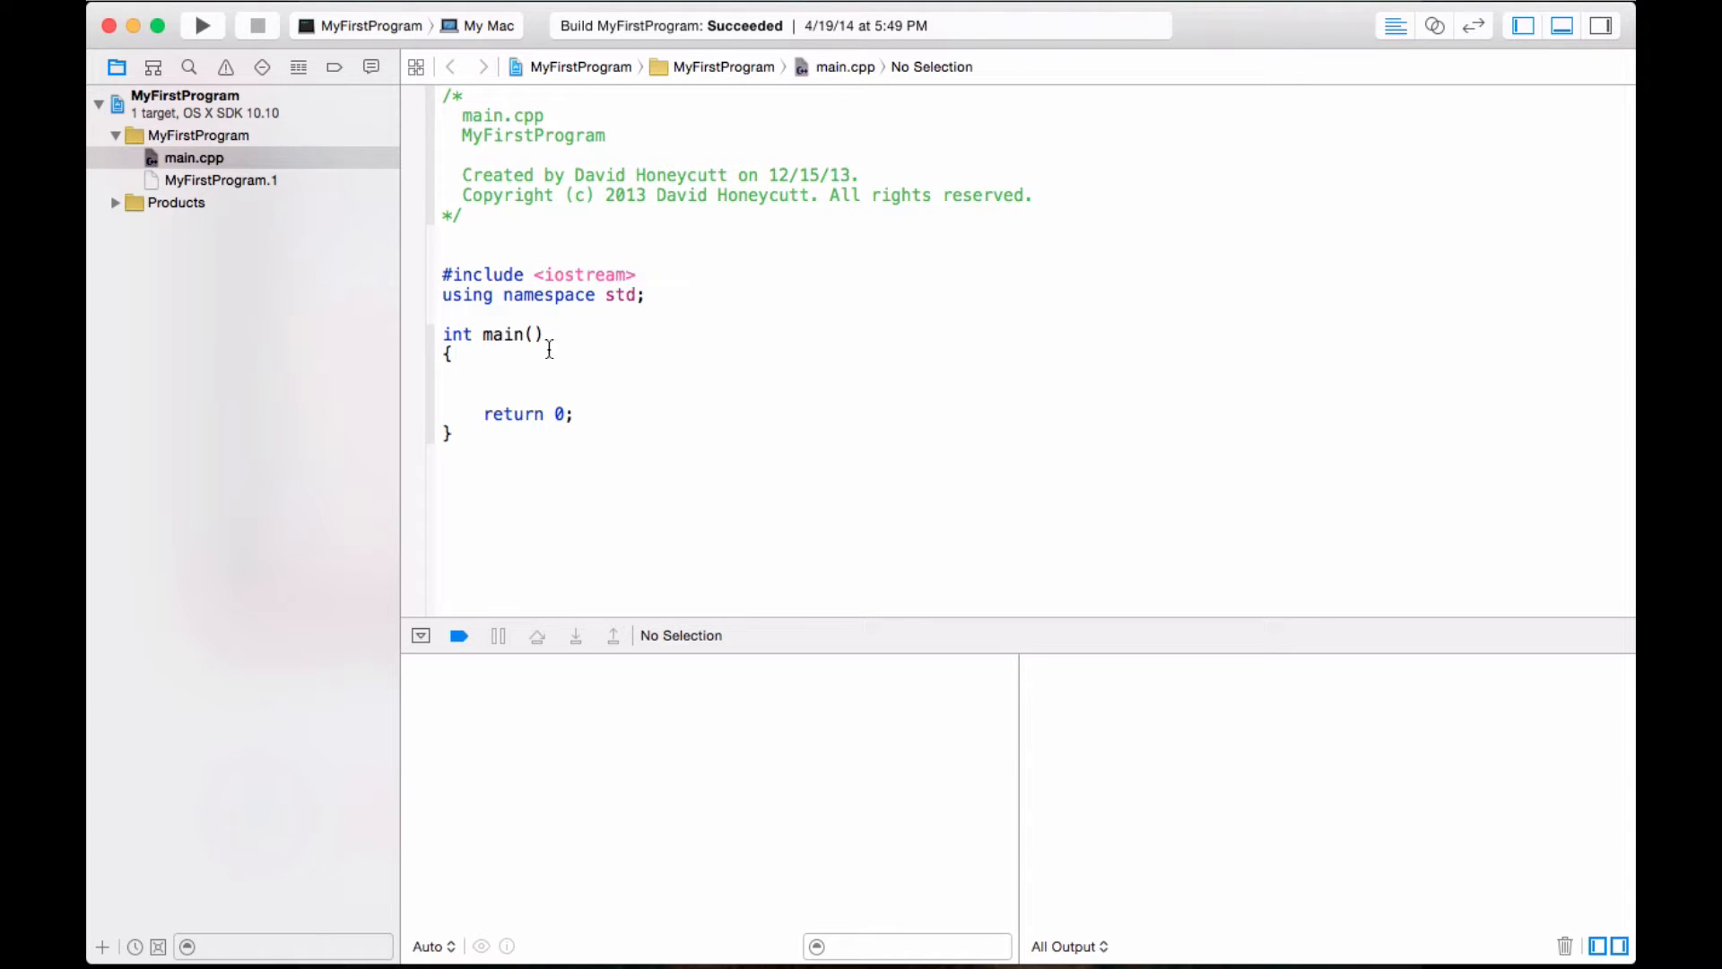
Declare char selection = 'a'; inside main() and check the unused-variable warning.
click(579, 375)
text(co)
text(ha)
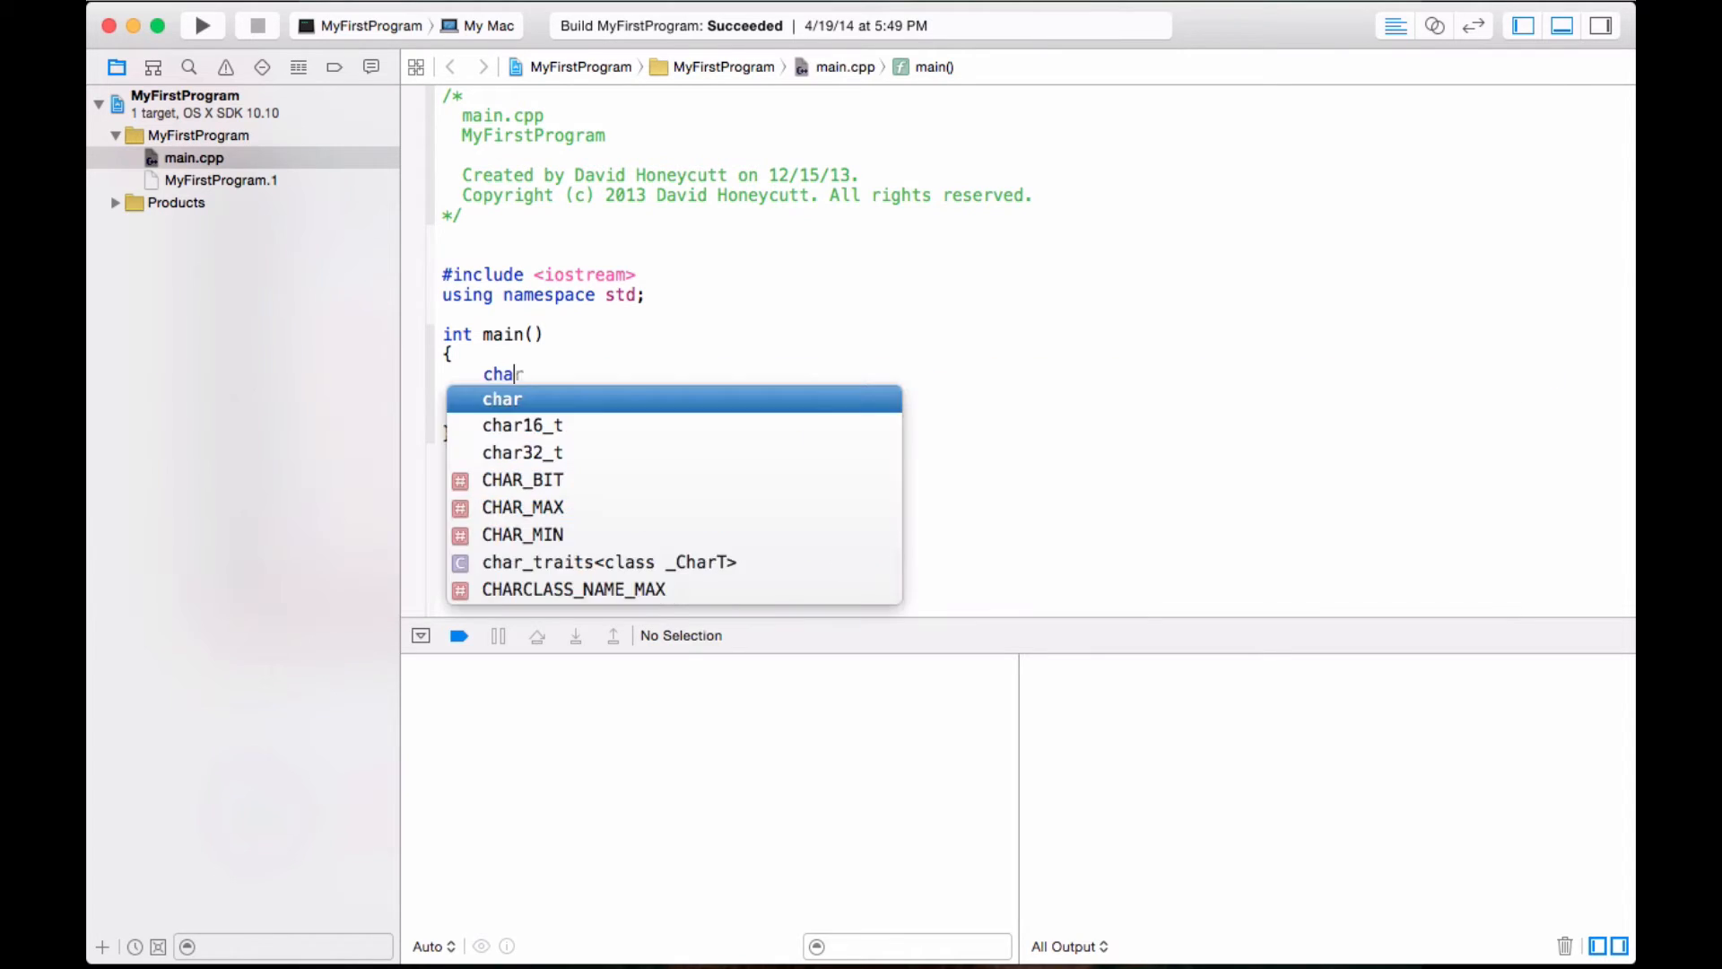
text(r s)
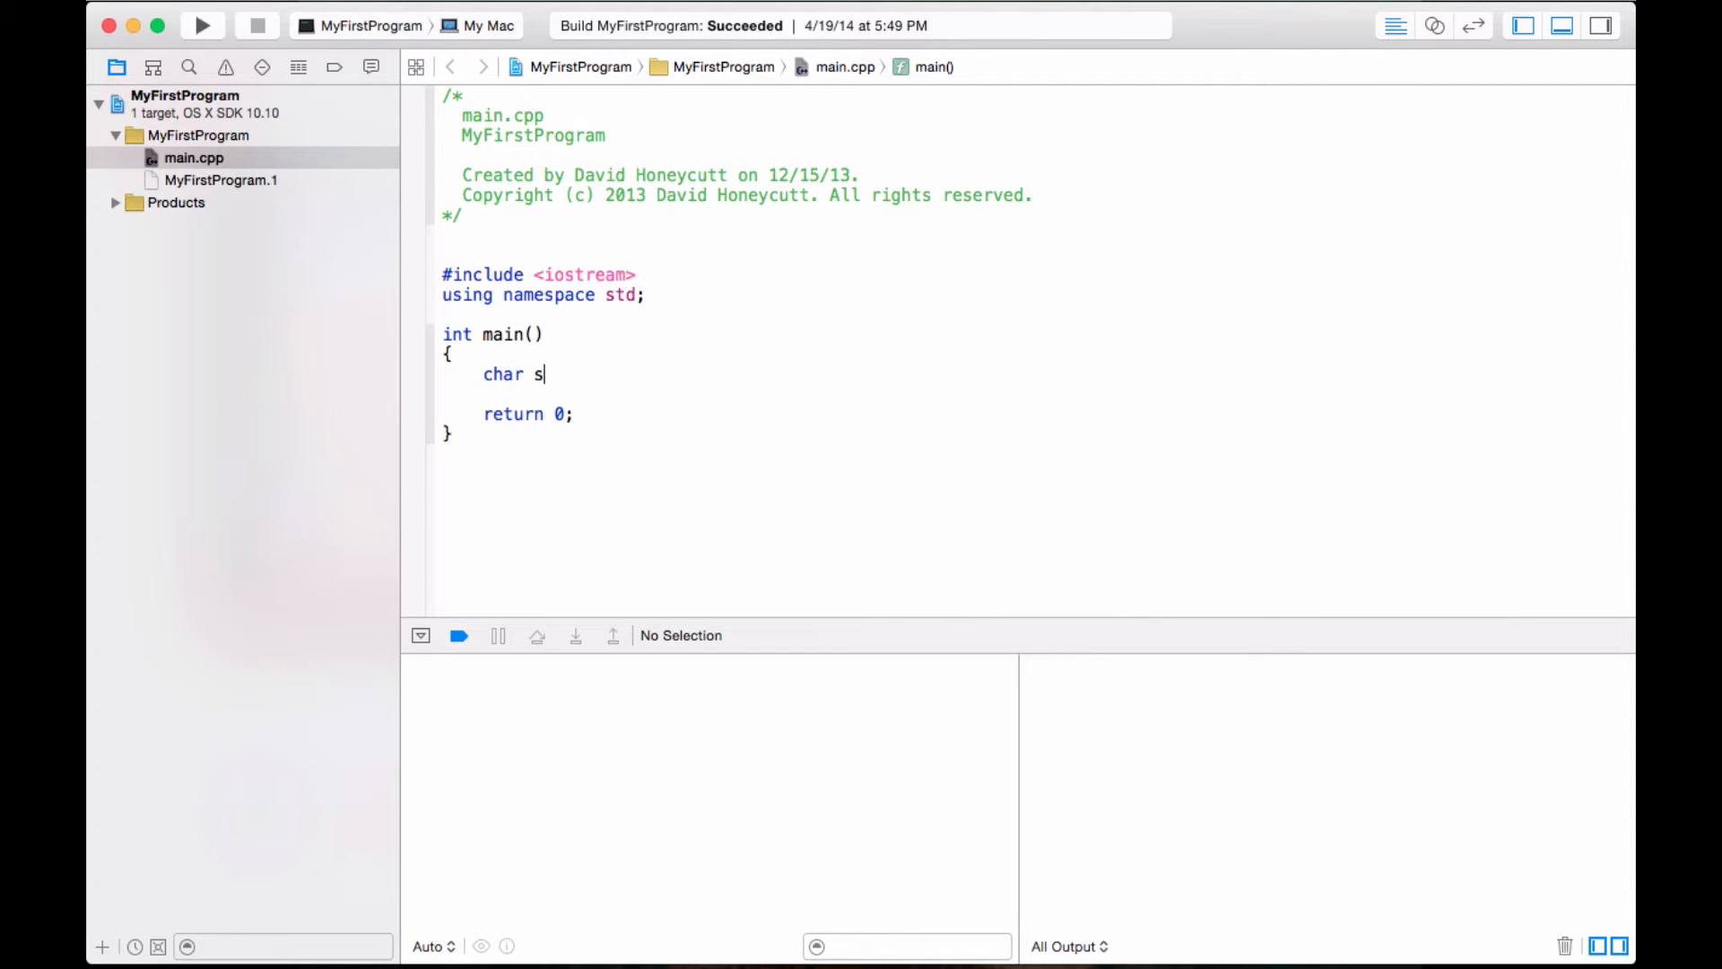
text(election)
text( = )
text('a)
text(;)
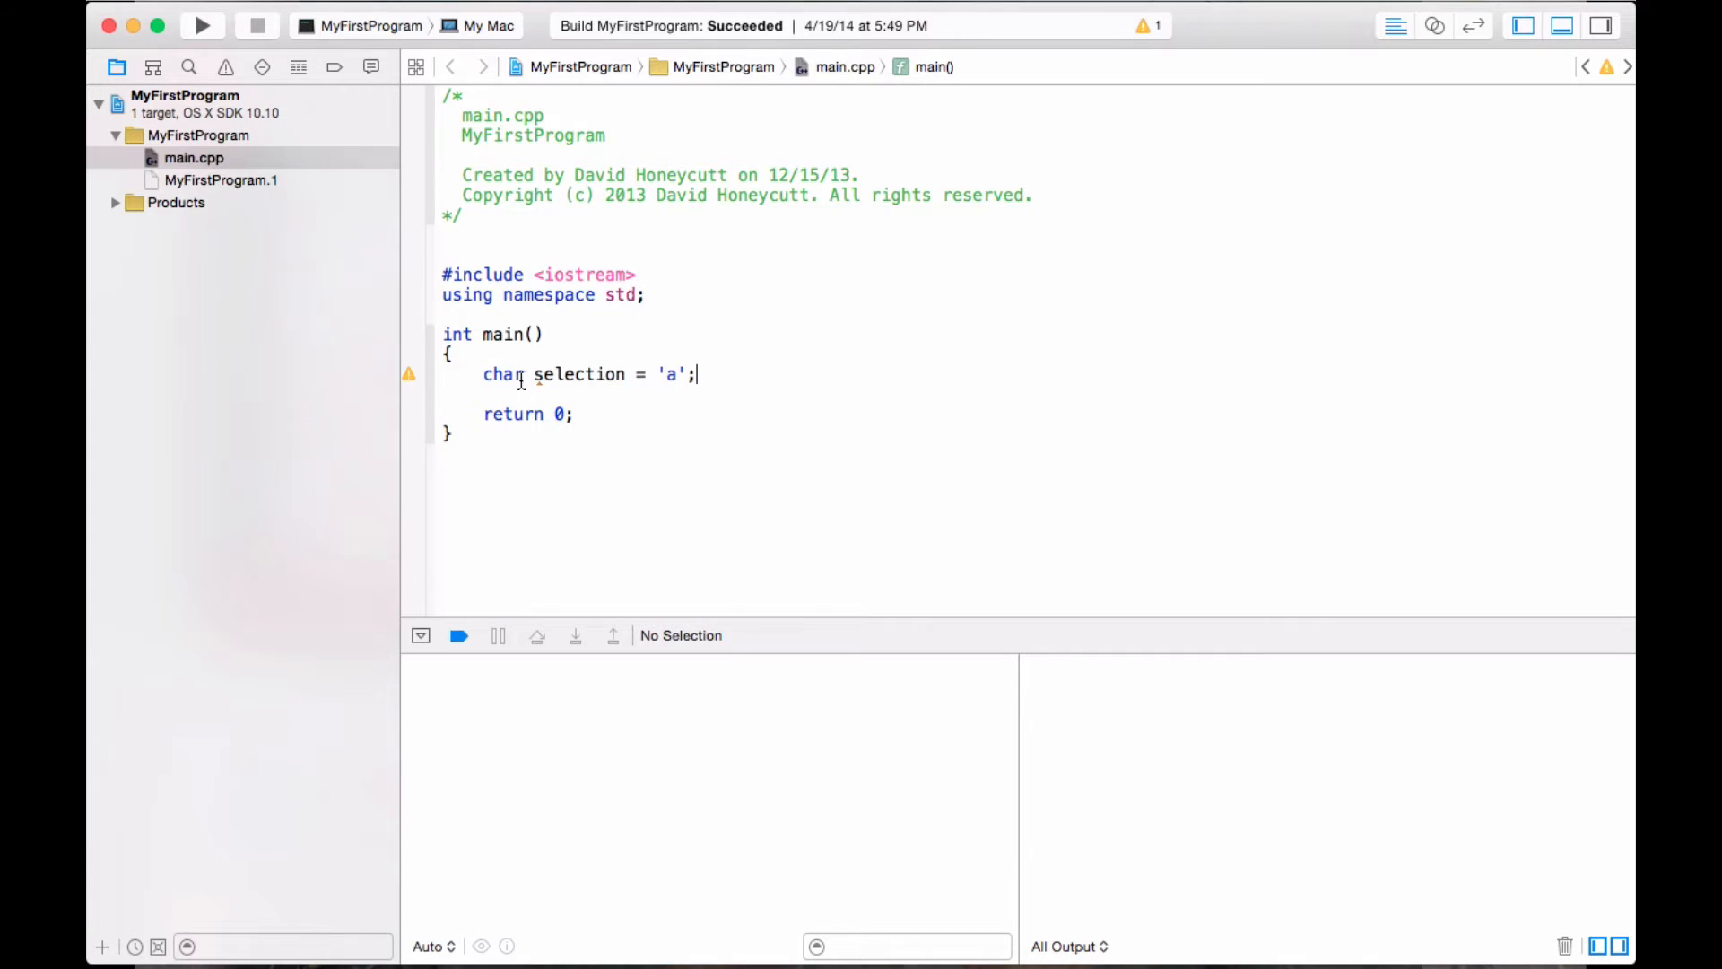
click(413, 371)
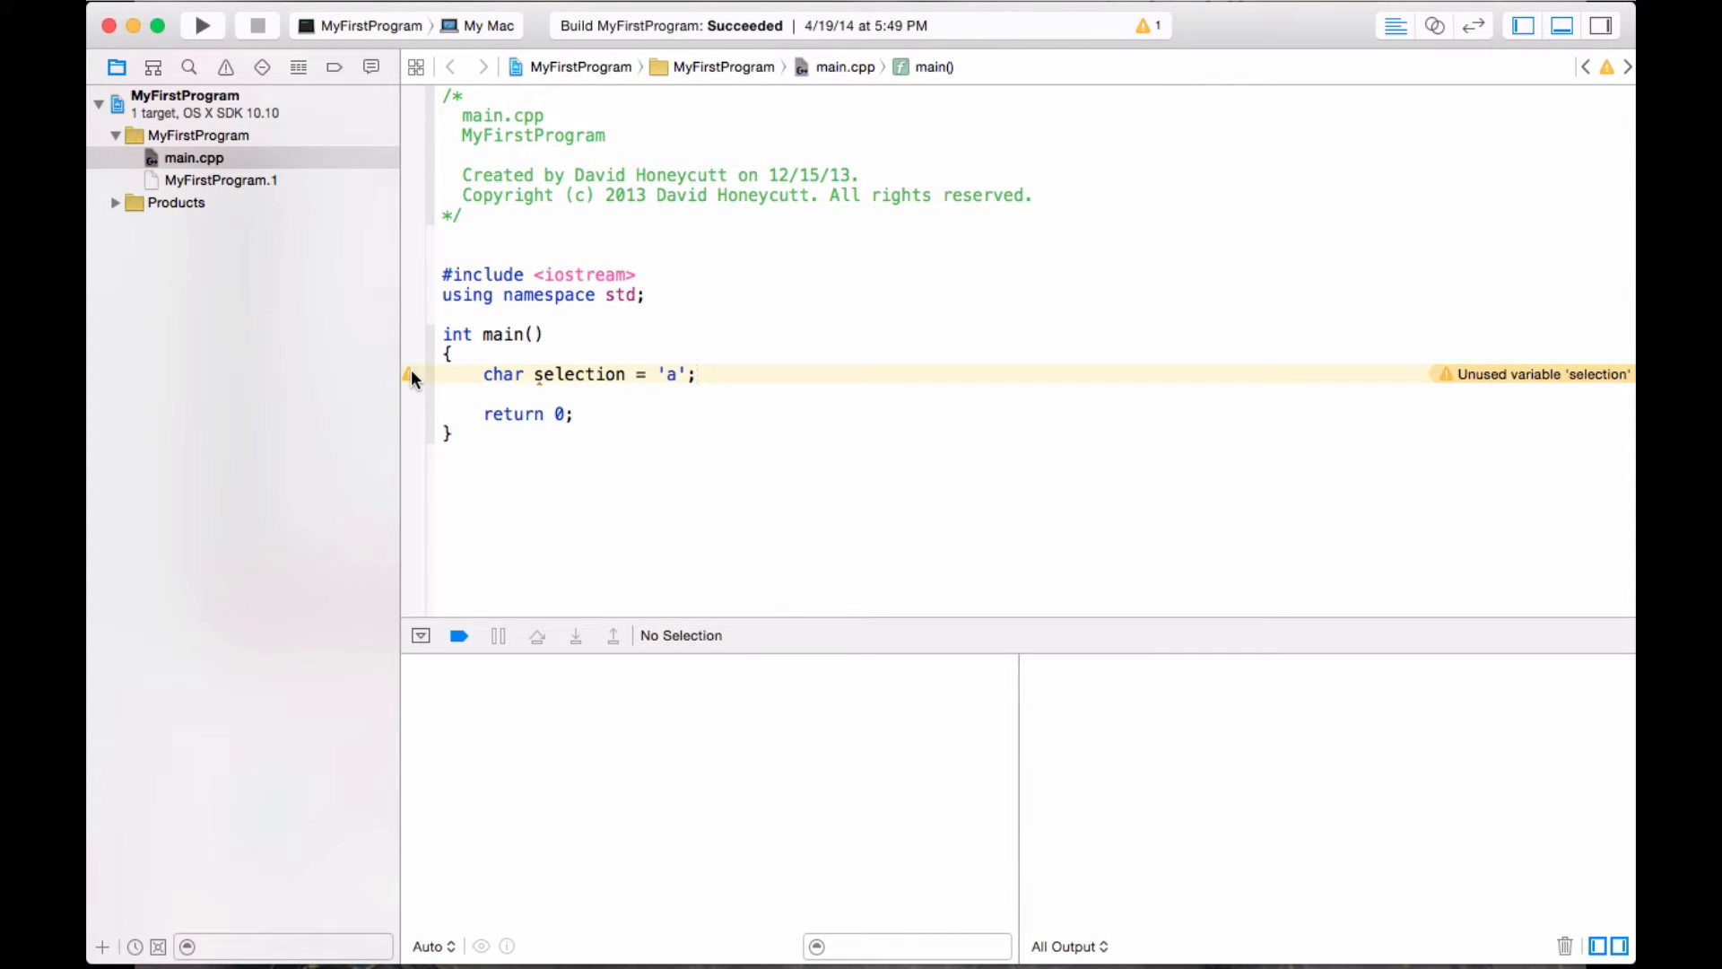
key(Return)
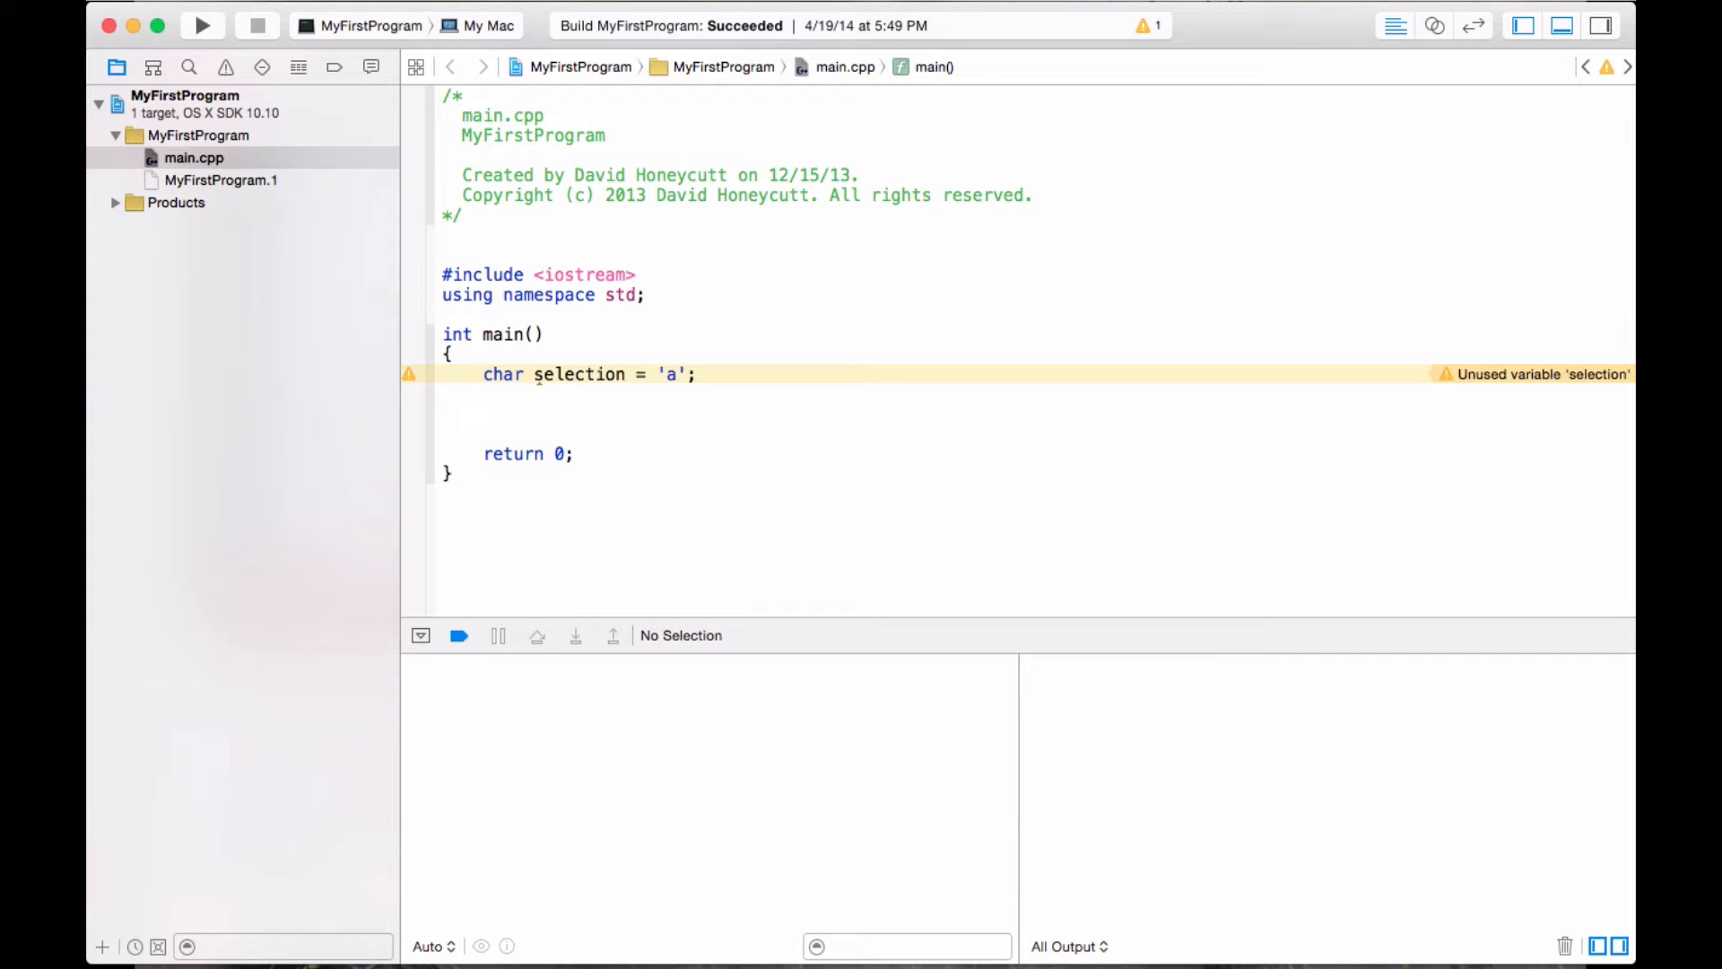
text(cout << ")
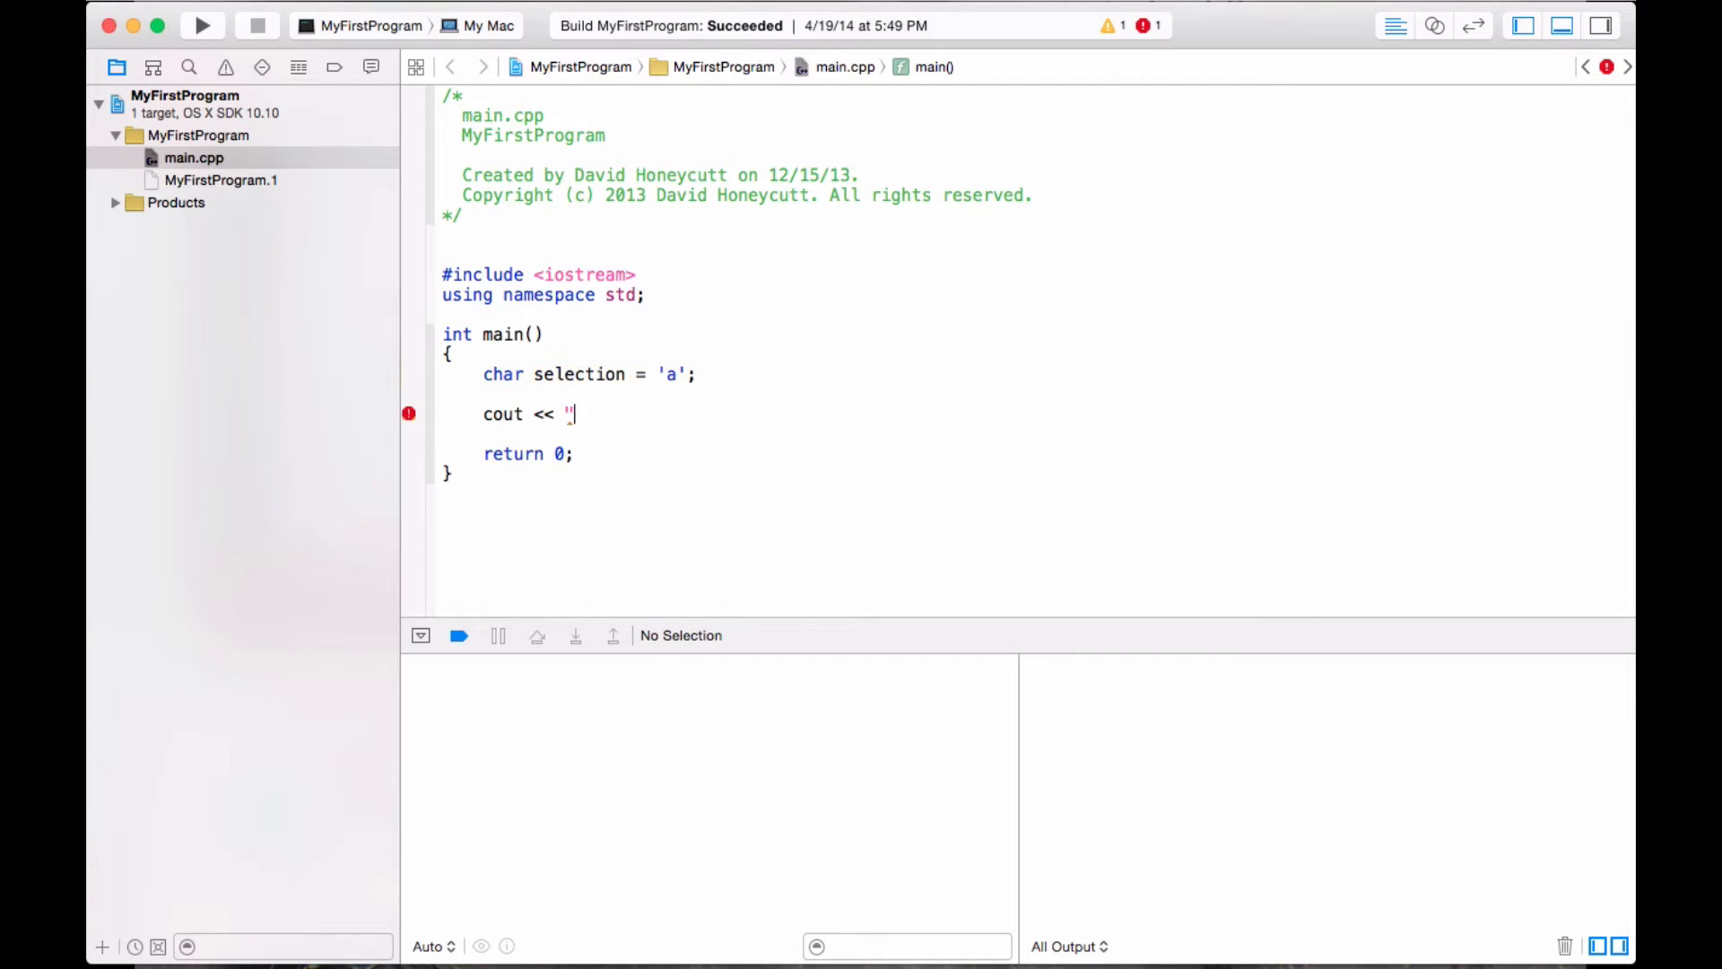
text(Enter)
Write cout << "Pick your favorite color: " << endl; and start a second cout line.
key(BackSpace)
key(BackSpace)
key(BackSpace)
key(BackSpace)
text(Pick a choice)
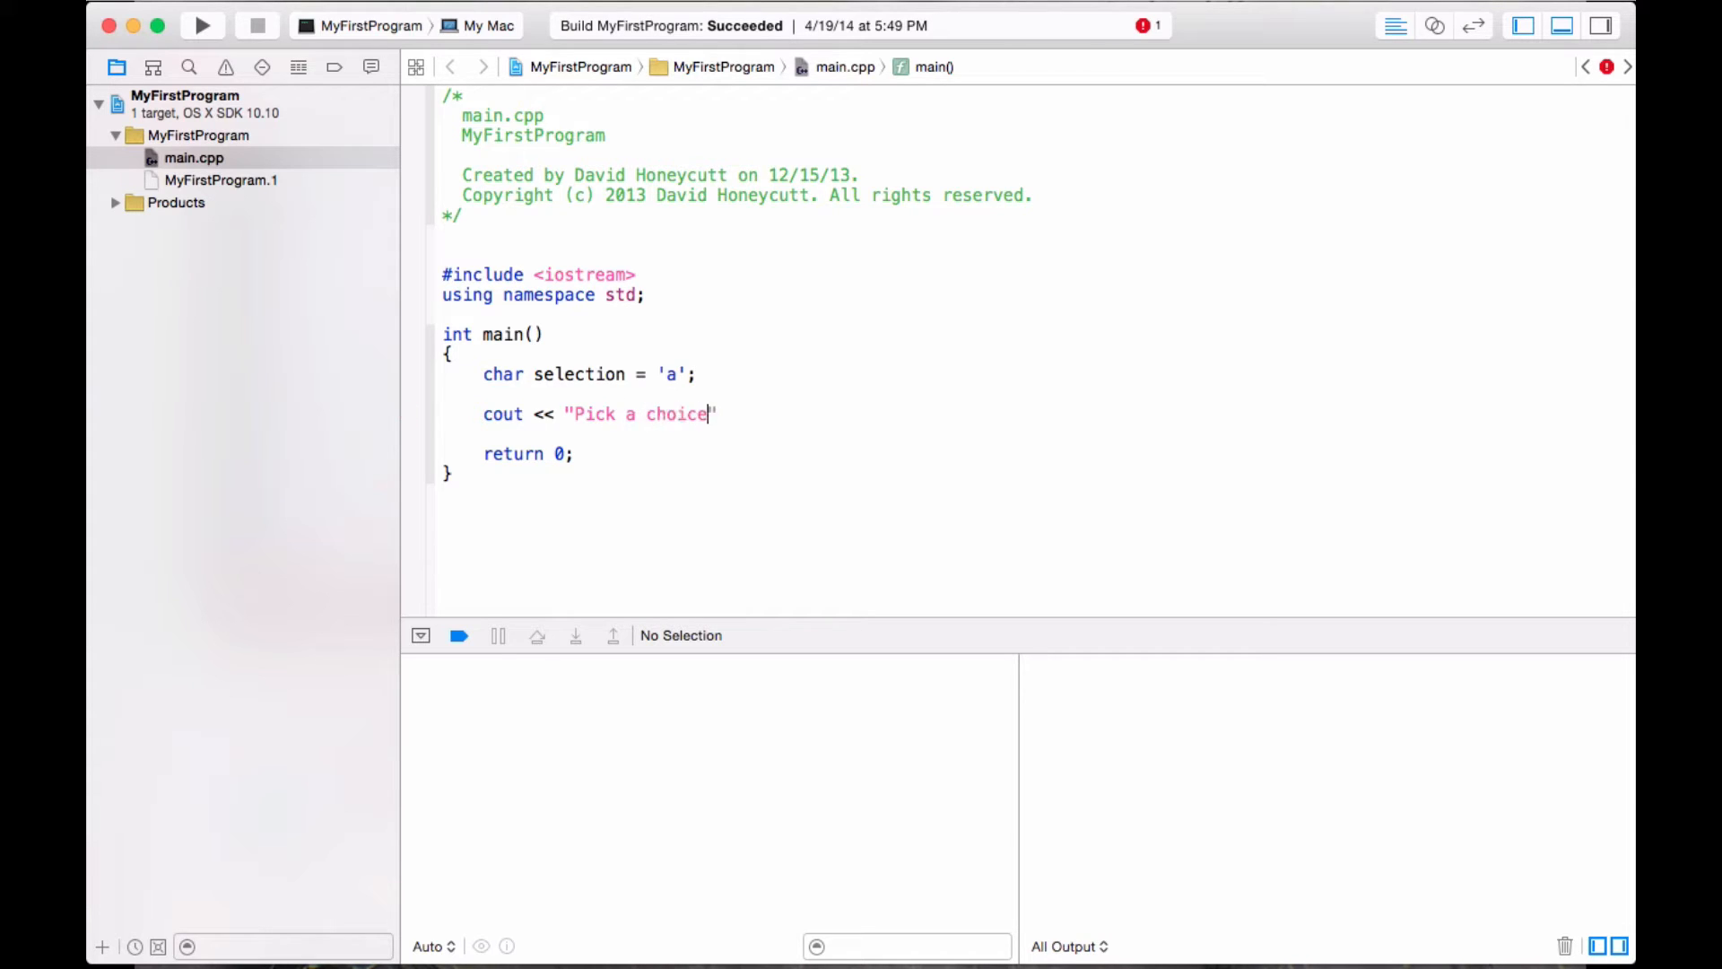
text(: " )
text(<< endl;)
key(Return)
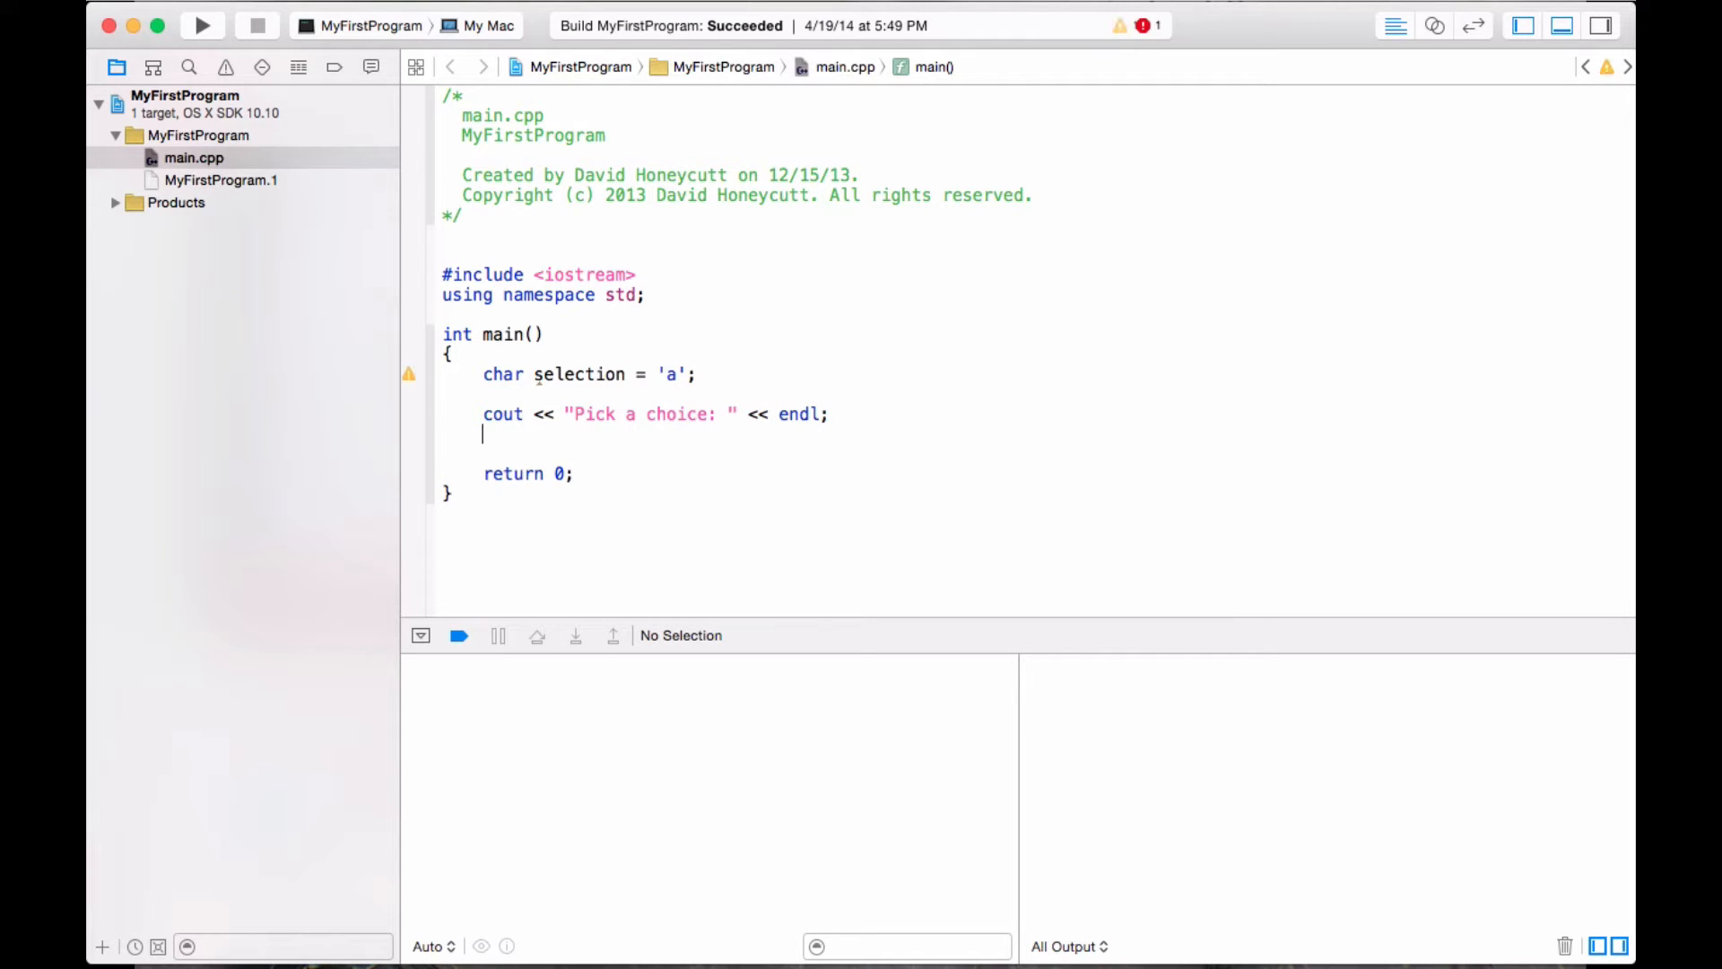
key(Return)
key(BackSpace)
text(cout << )
text(" - )
text(")
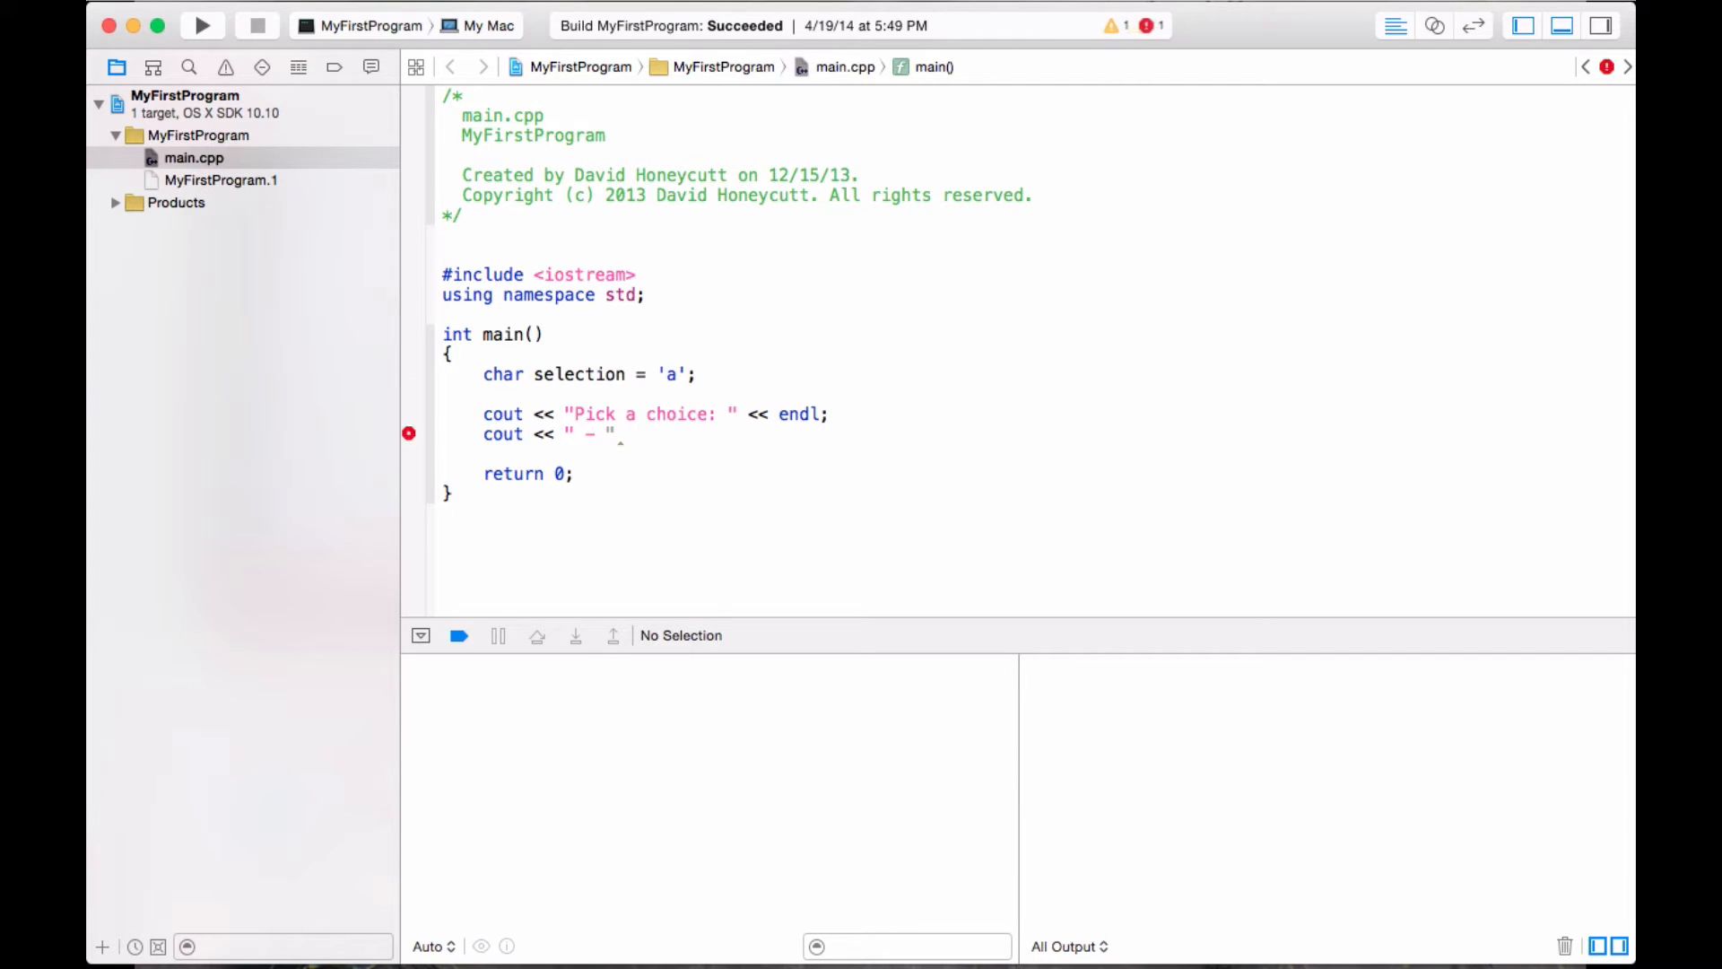
text(Green)
Reword the prompt by removing the words 'a' and 'choice', leaving "Pick your favorite color: ".
click(647, 413)
key(BackSpace)
text(your fav)
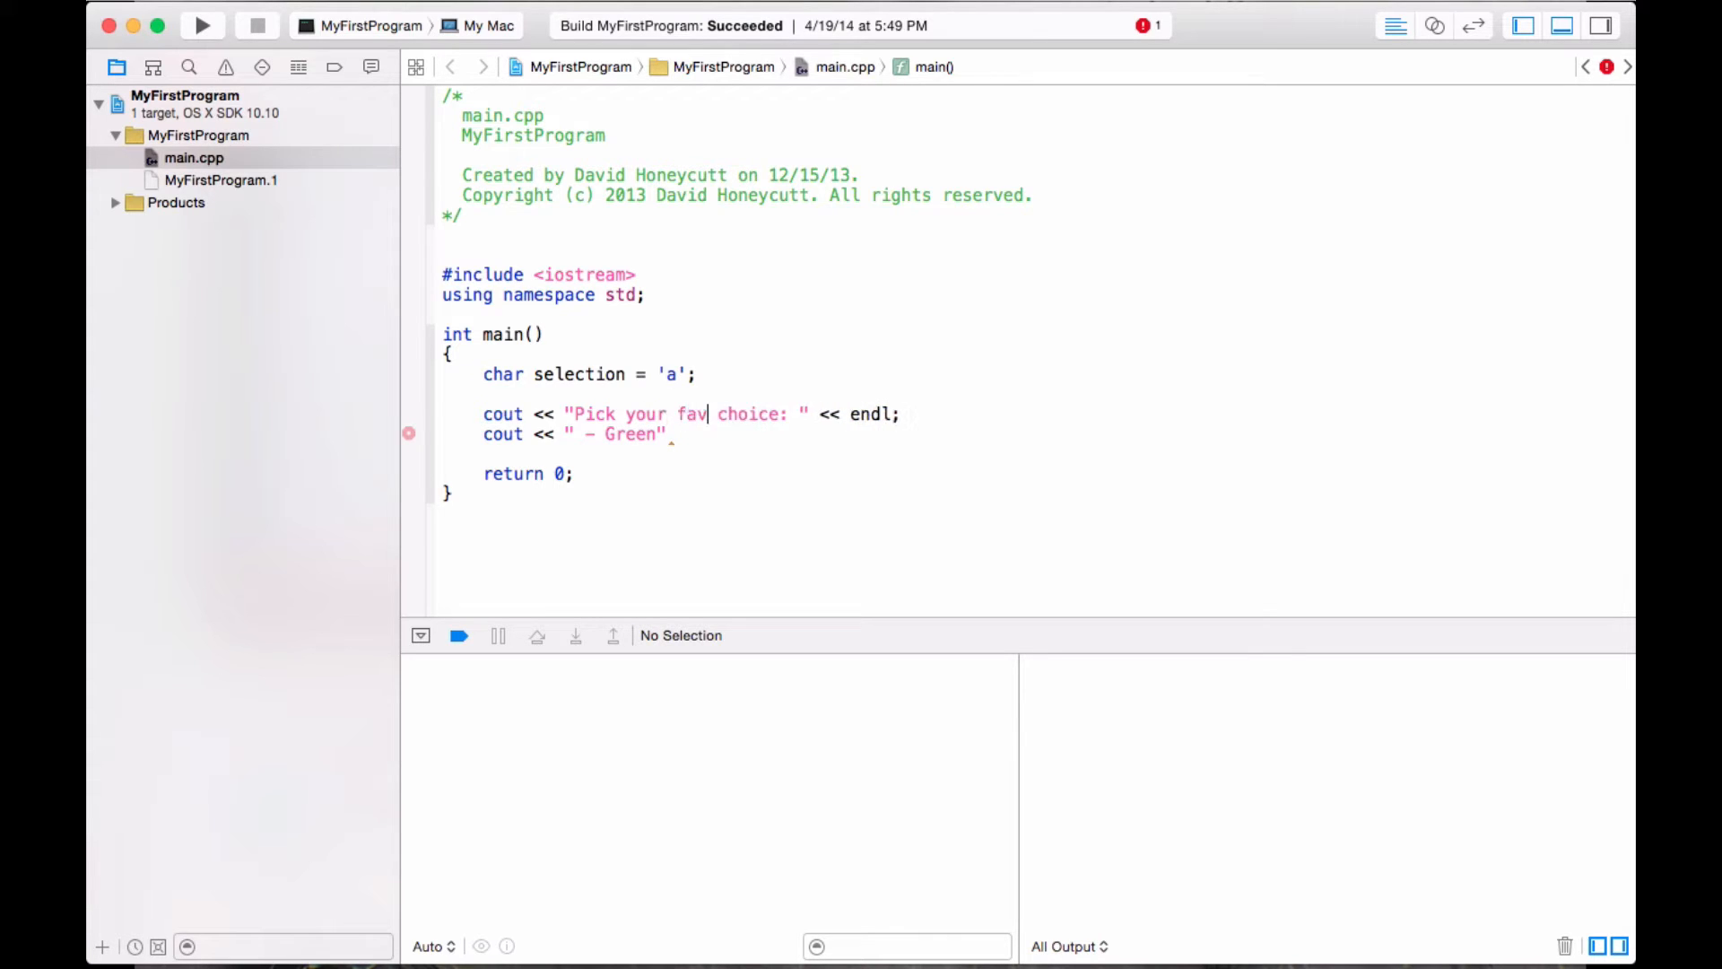
text(orite color)
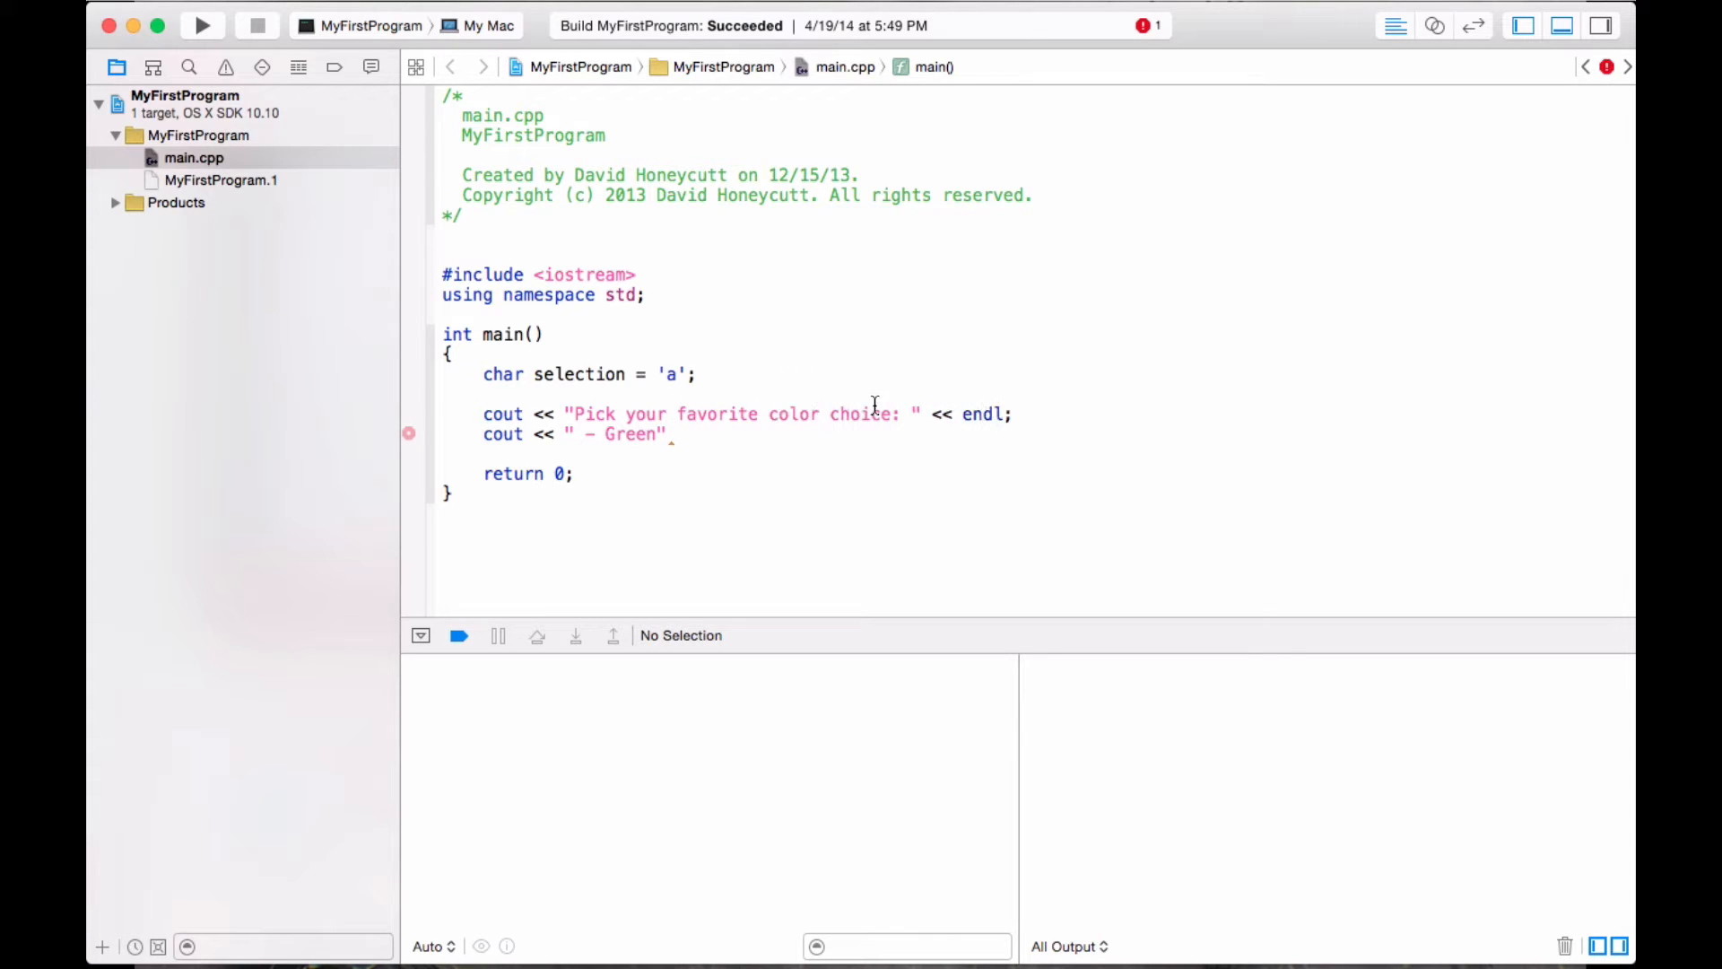
double_click(876, 412)
key(BackSpace)
key(BackSpace)
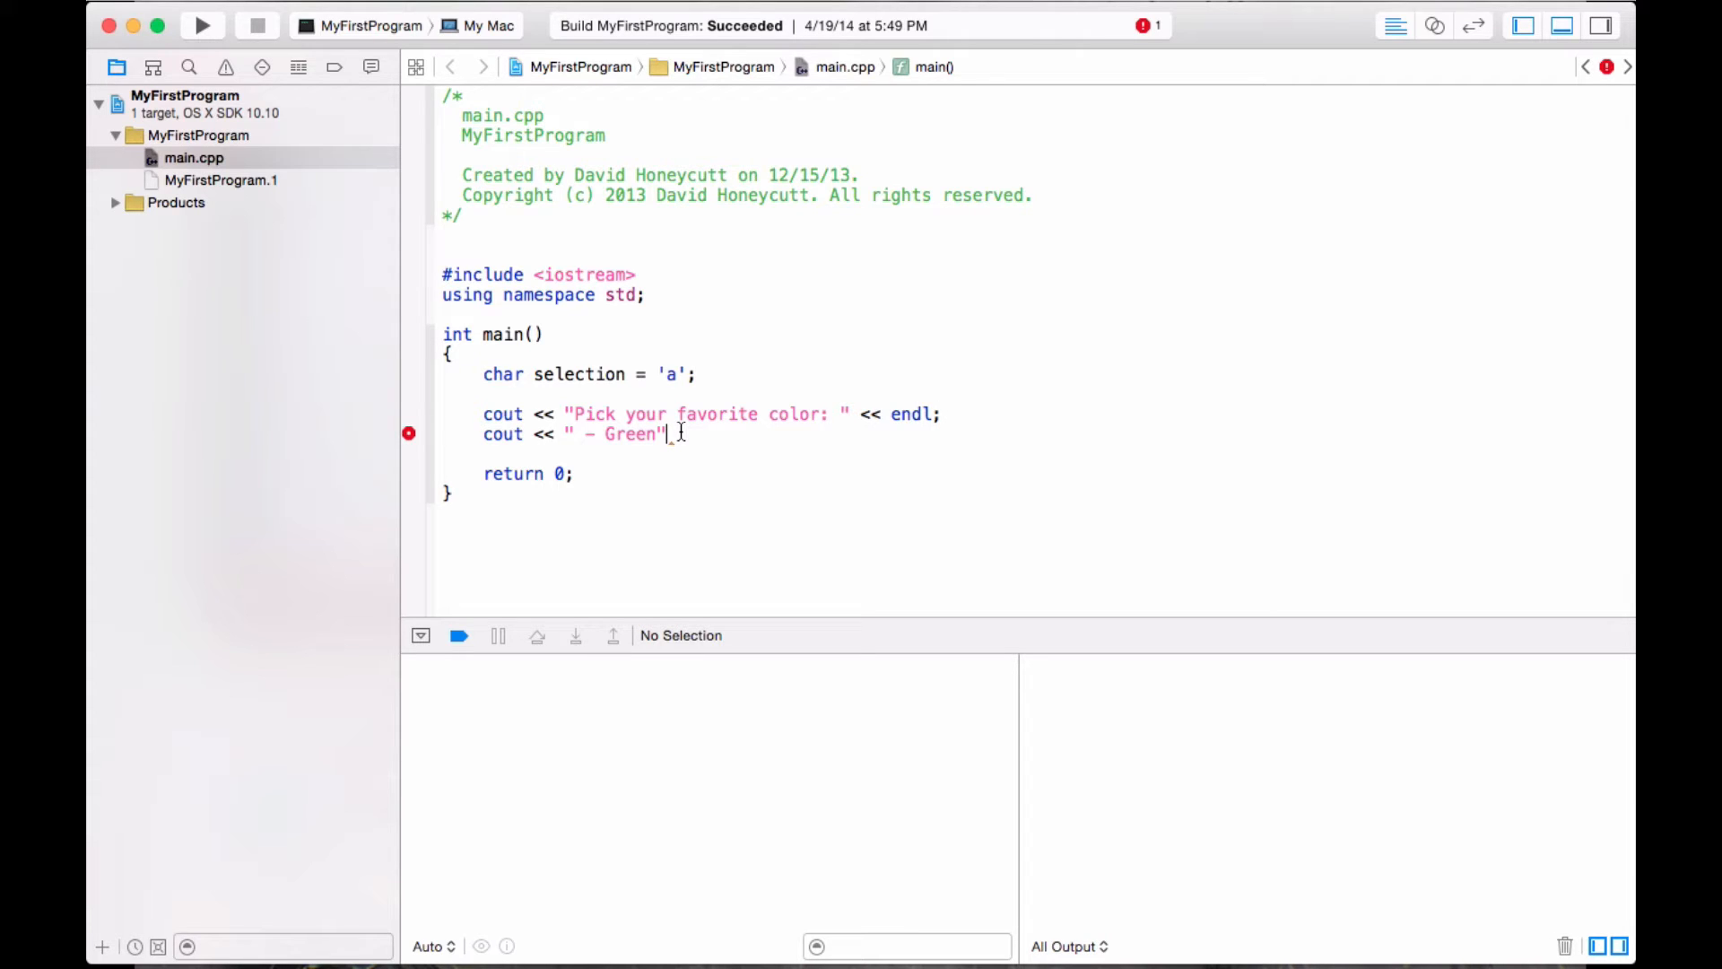
Extend the menu cout chain with Green through Orange, each with endl, over multiple lines.
click(682, 433)
text(<< )
text(endl << ")
text(-)
click(585, 433)
key(BackSpace)
click(816, 434)
text(Yellow")
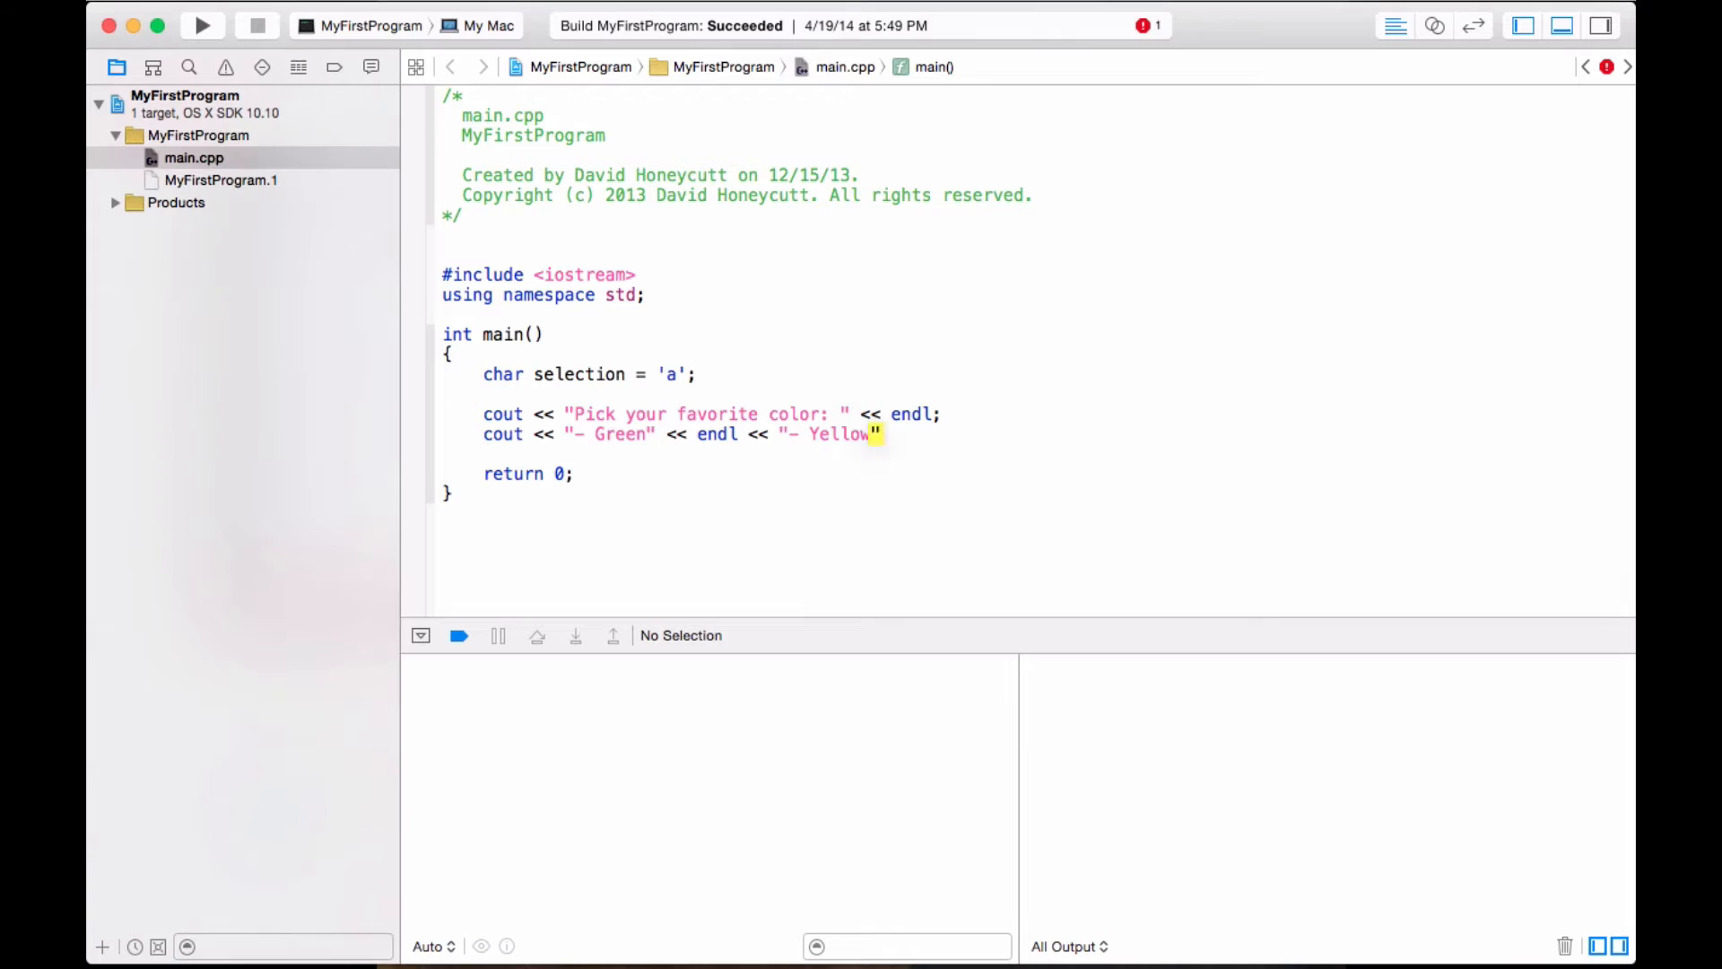
text( << endl << "- Blue" << )
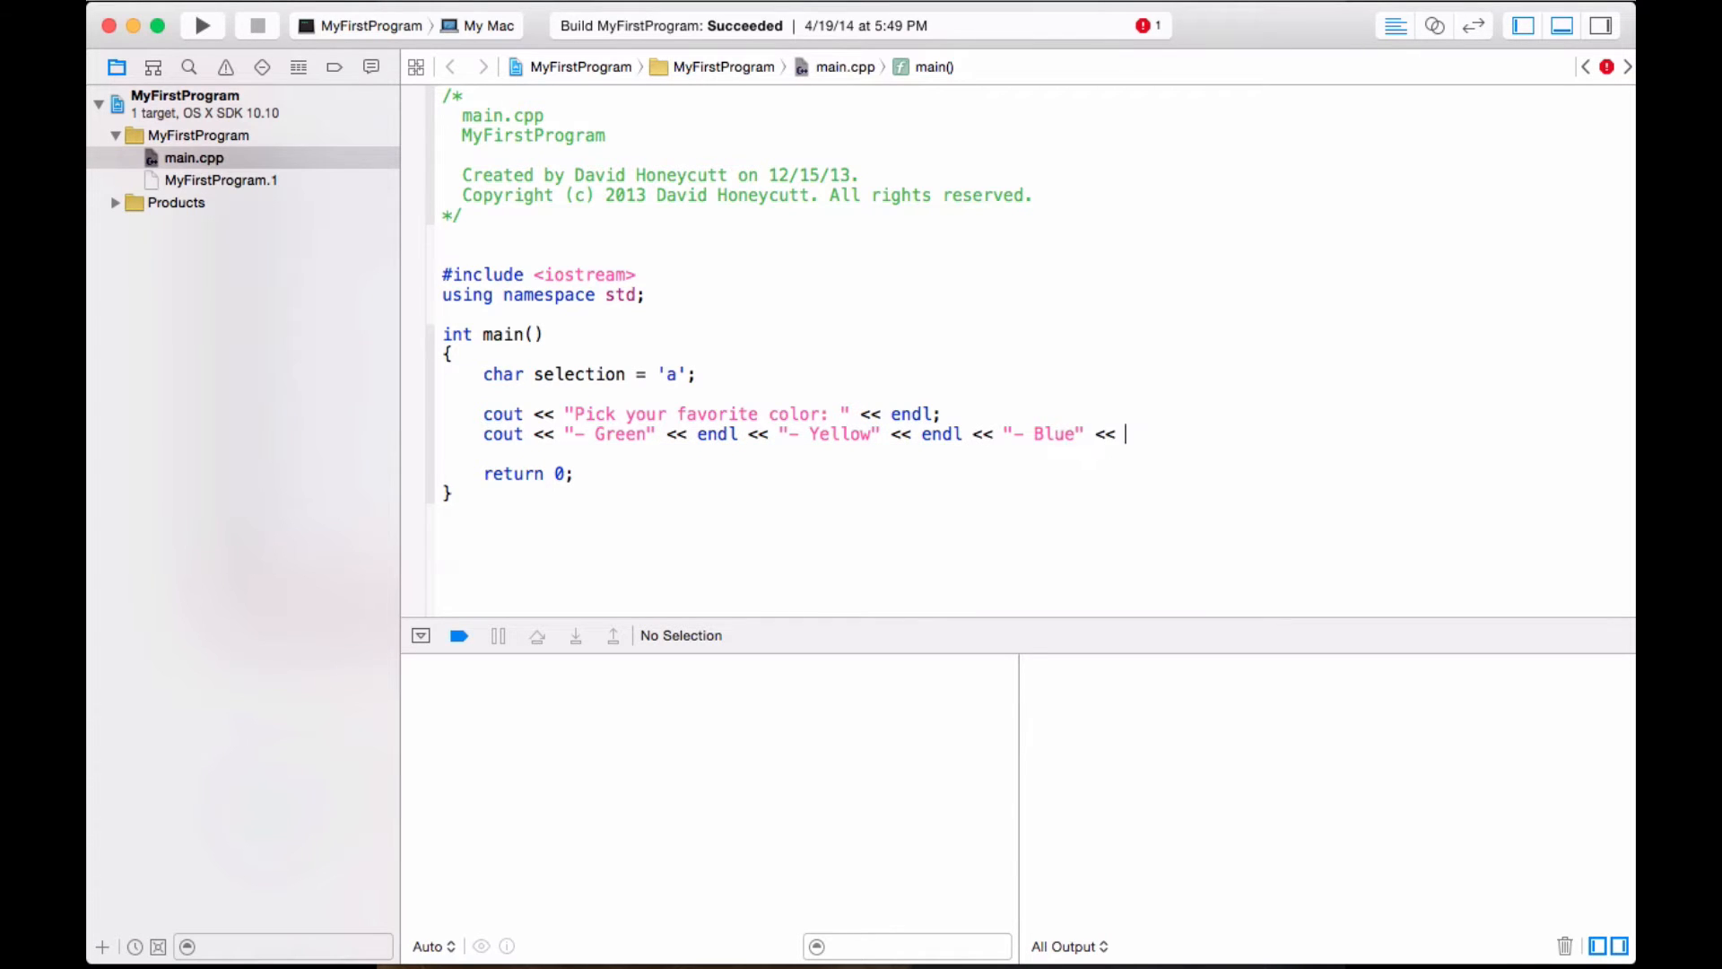
text(endl << "- Indigo" << endl <<)
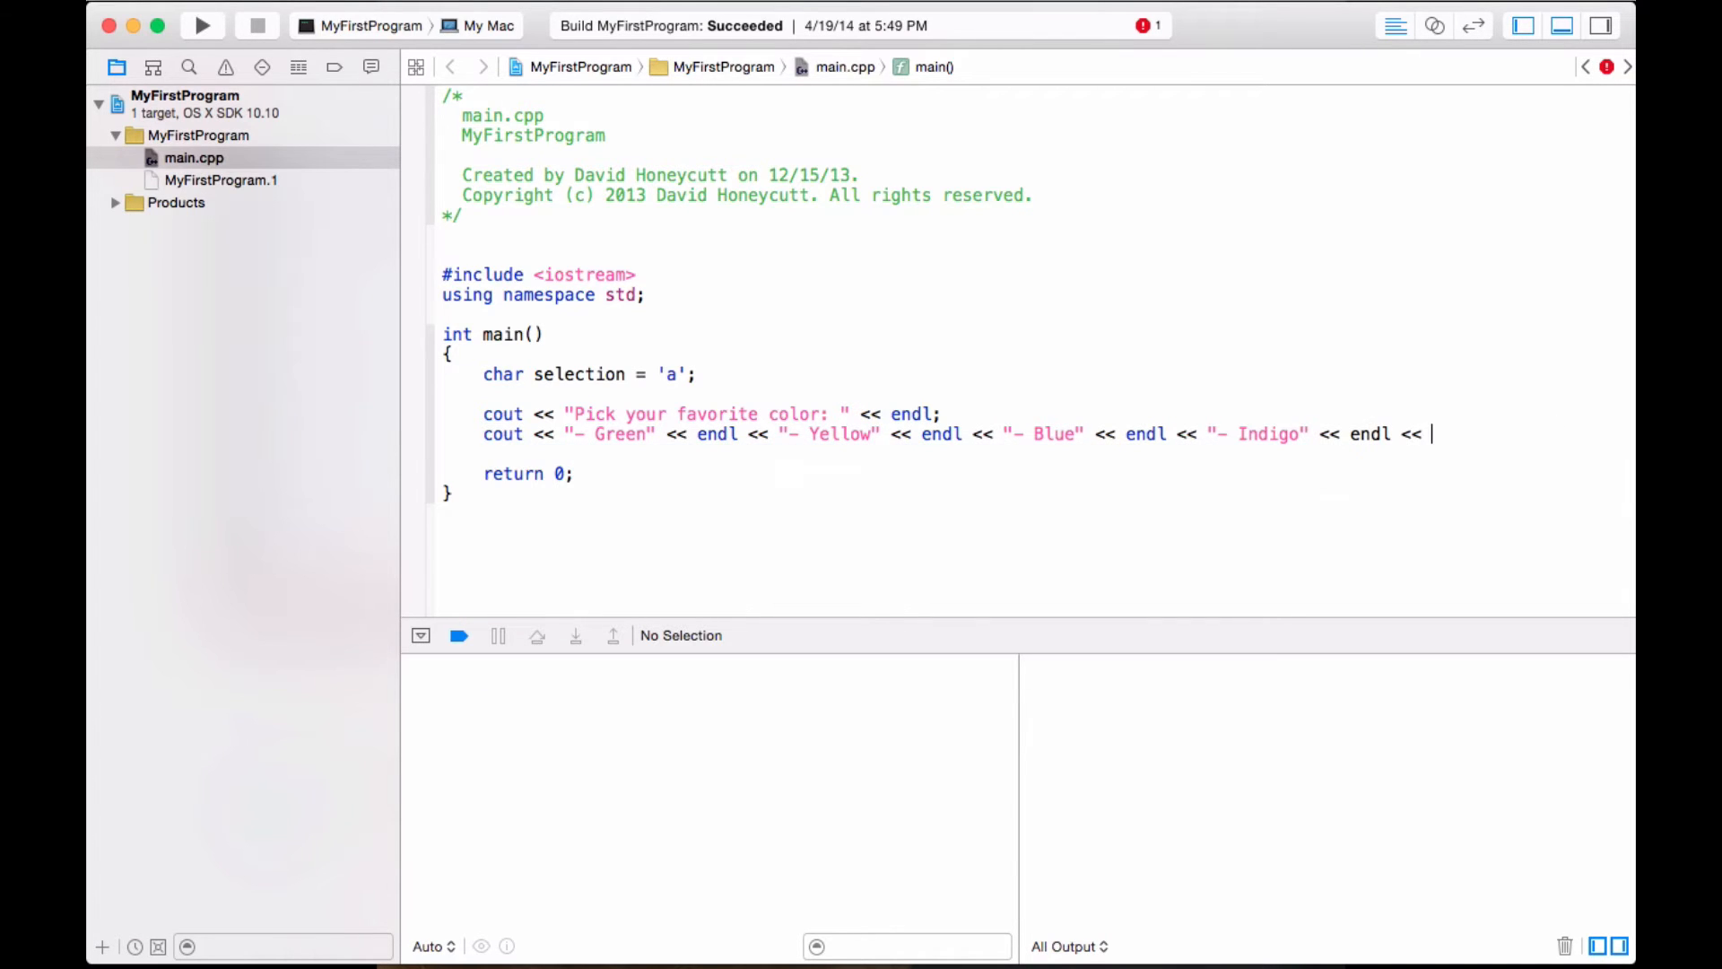
text( "- Violet")
key(Return)
text(<<)
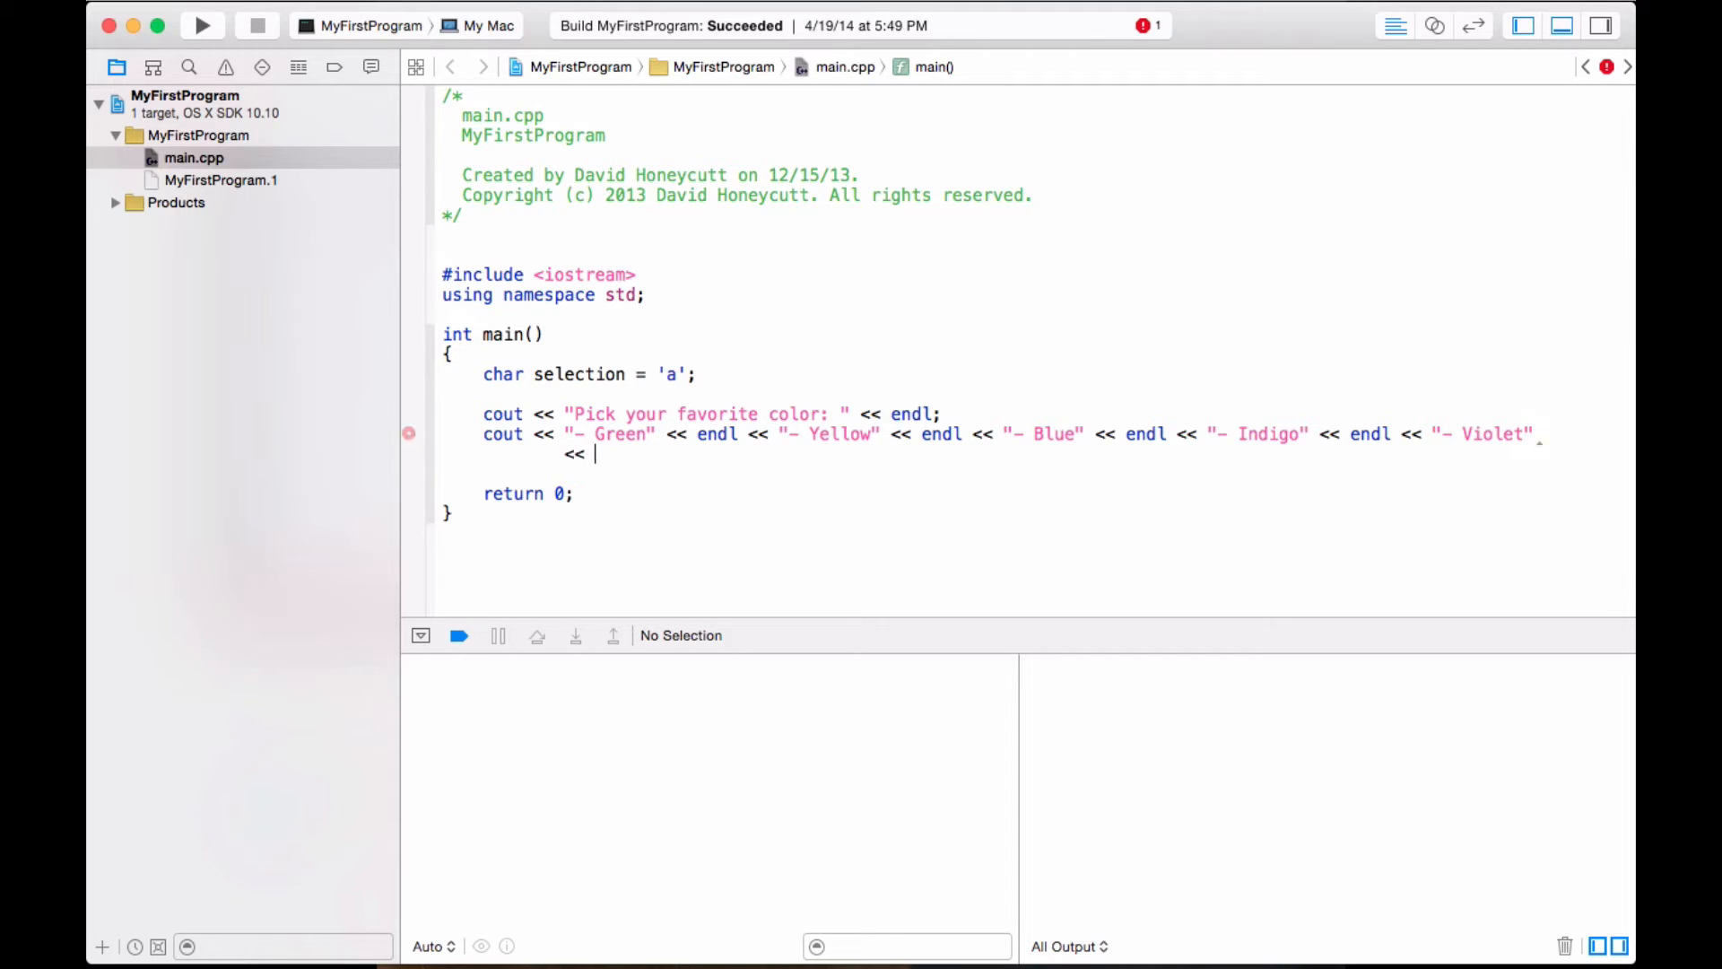
text( endl << ")
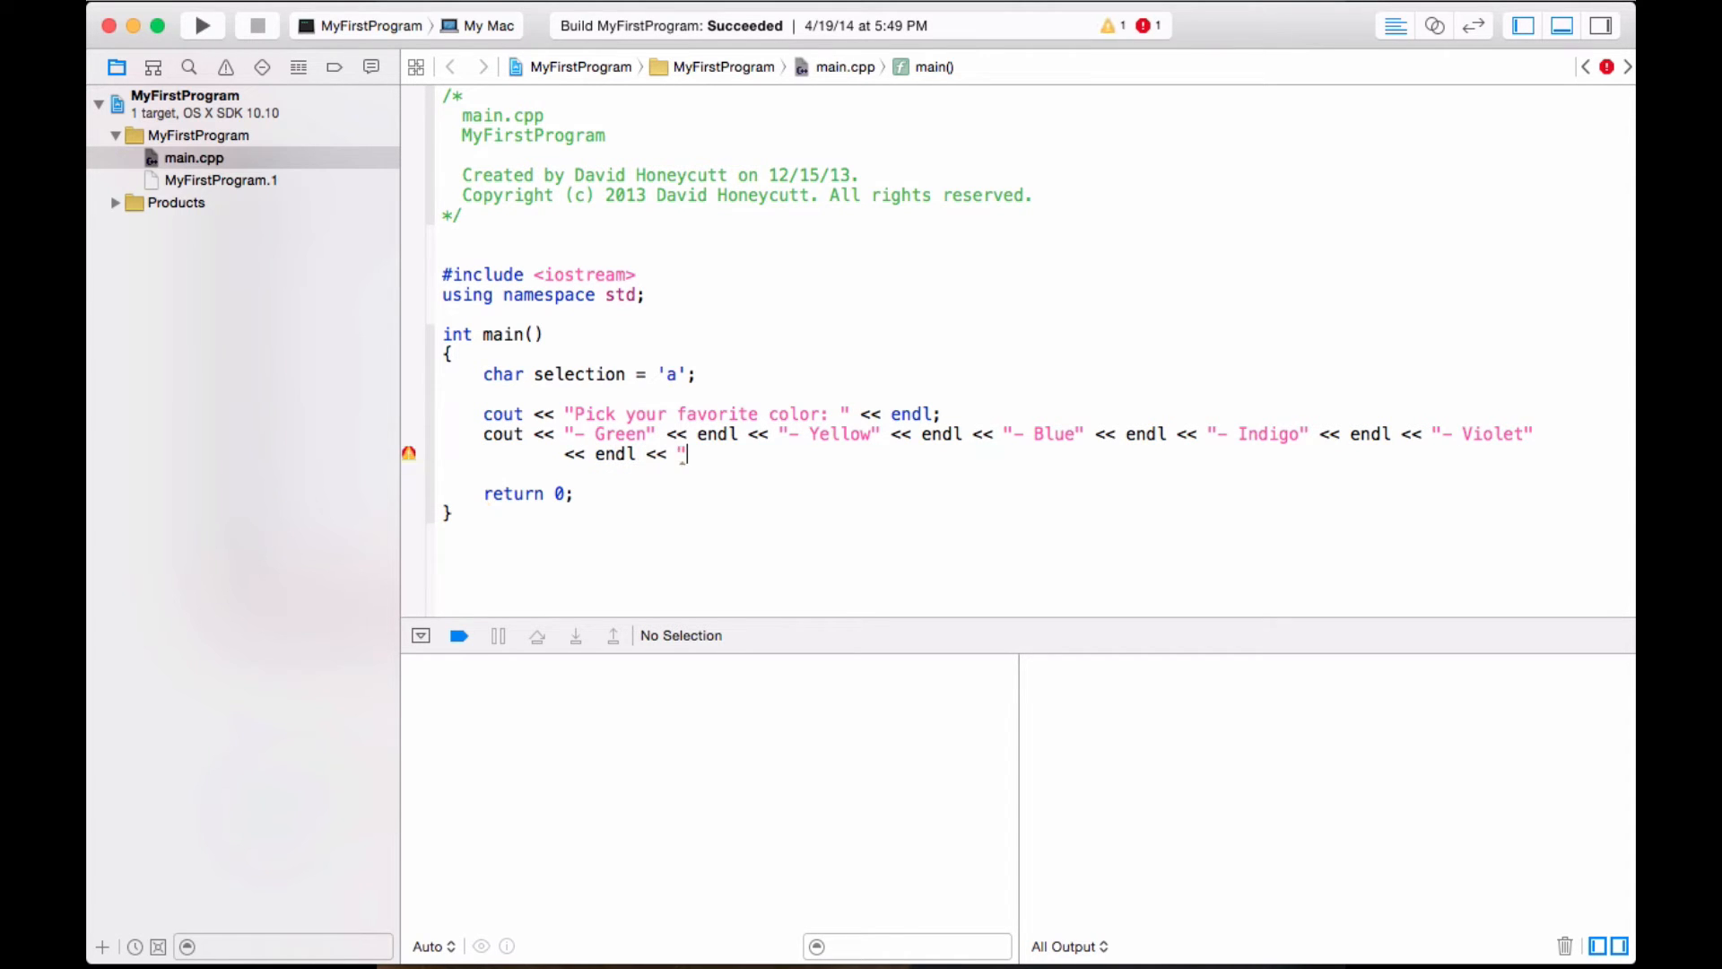
text(- Red" << endl << )
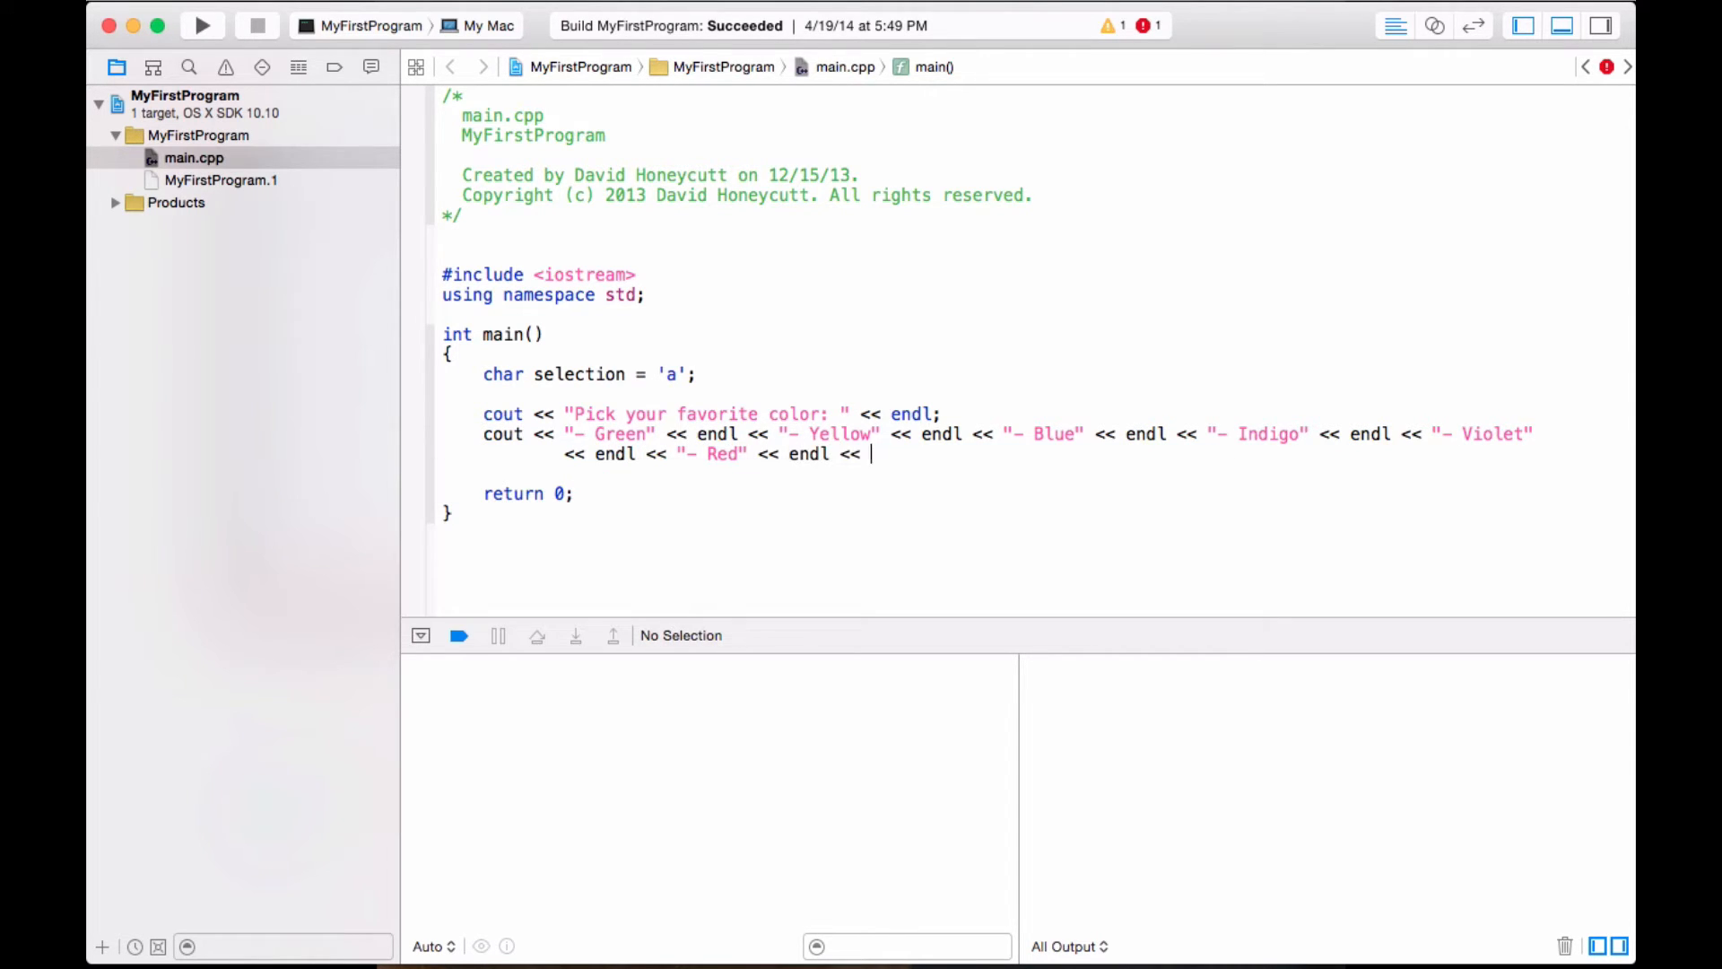
text("- Orange" << endl;)
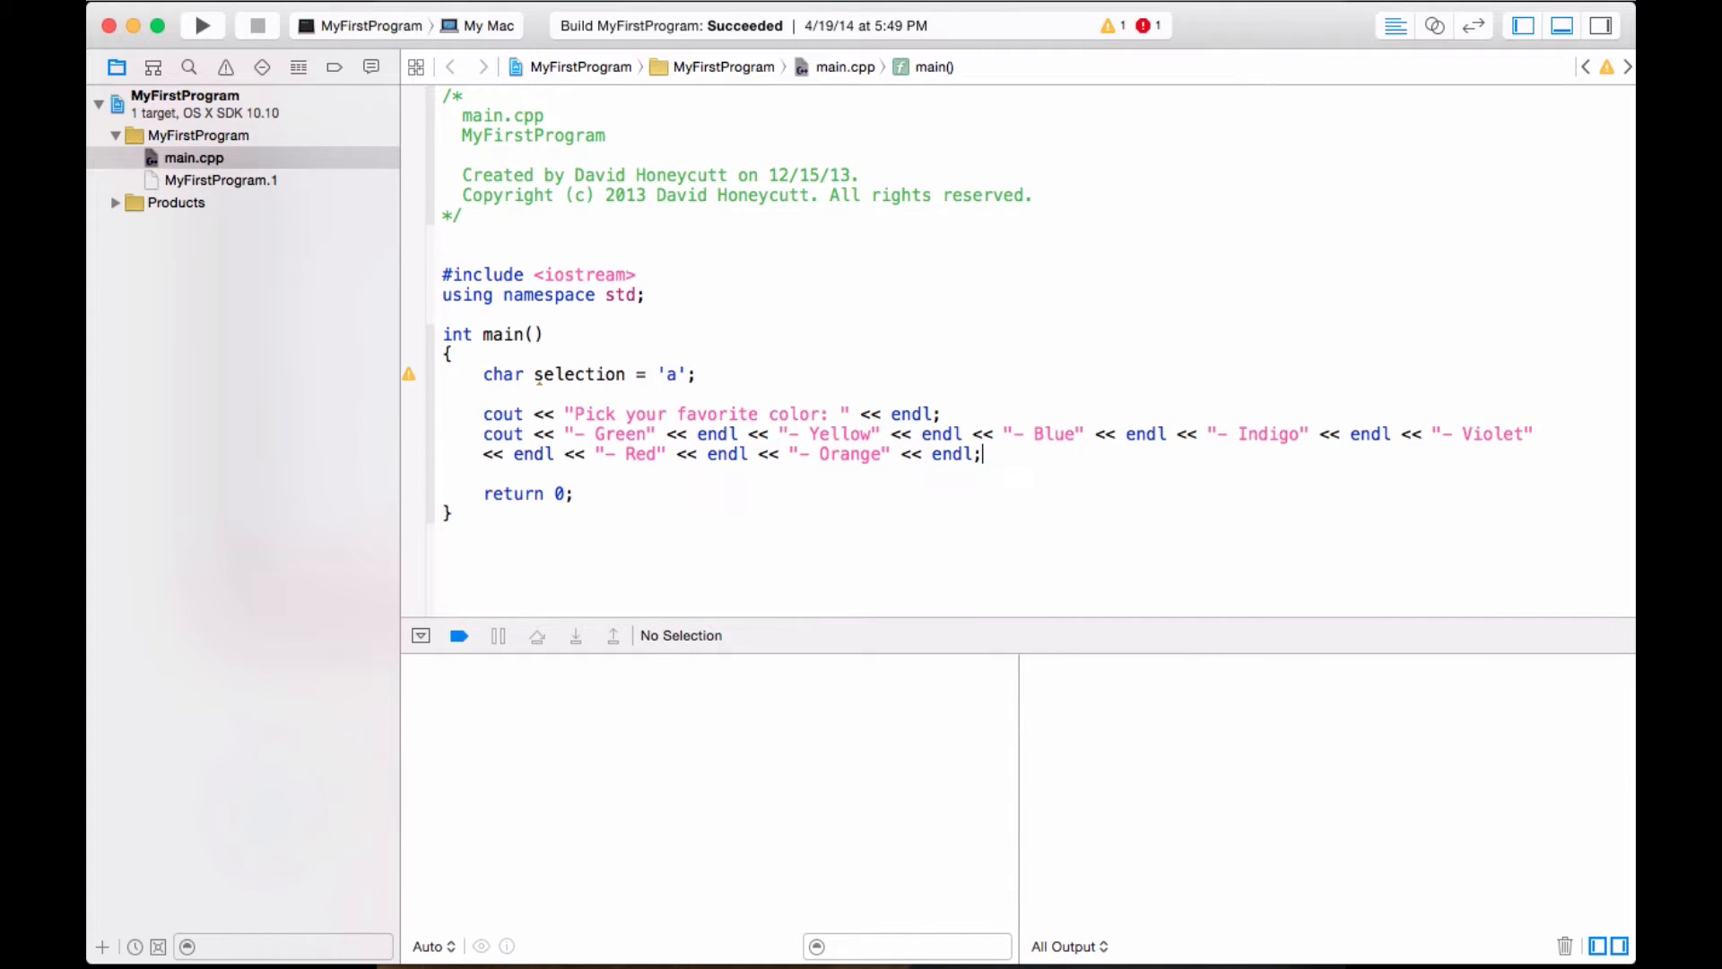
key(Return)
key(Return)
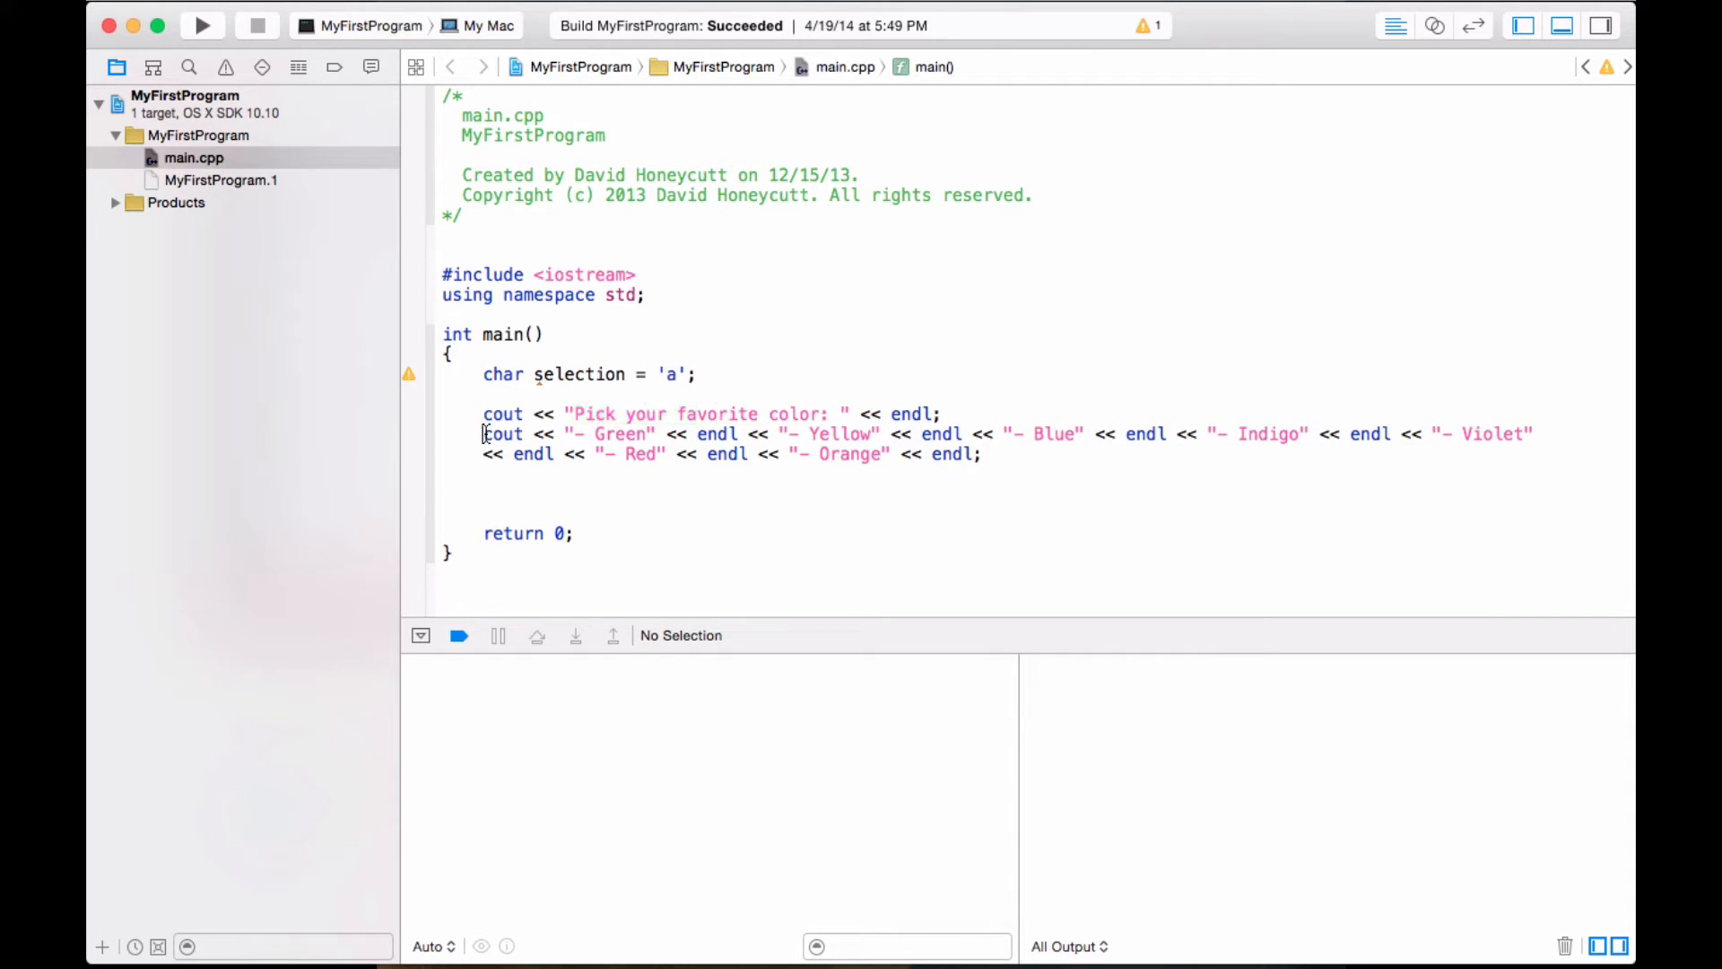
drag(483, 434, 983, 455)
click(837, 495)
Add letter codes (g), (y), (b), (i) after Green, Yellow, Blue and Indigo.
click(646, 433)
text((g))
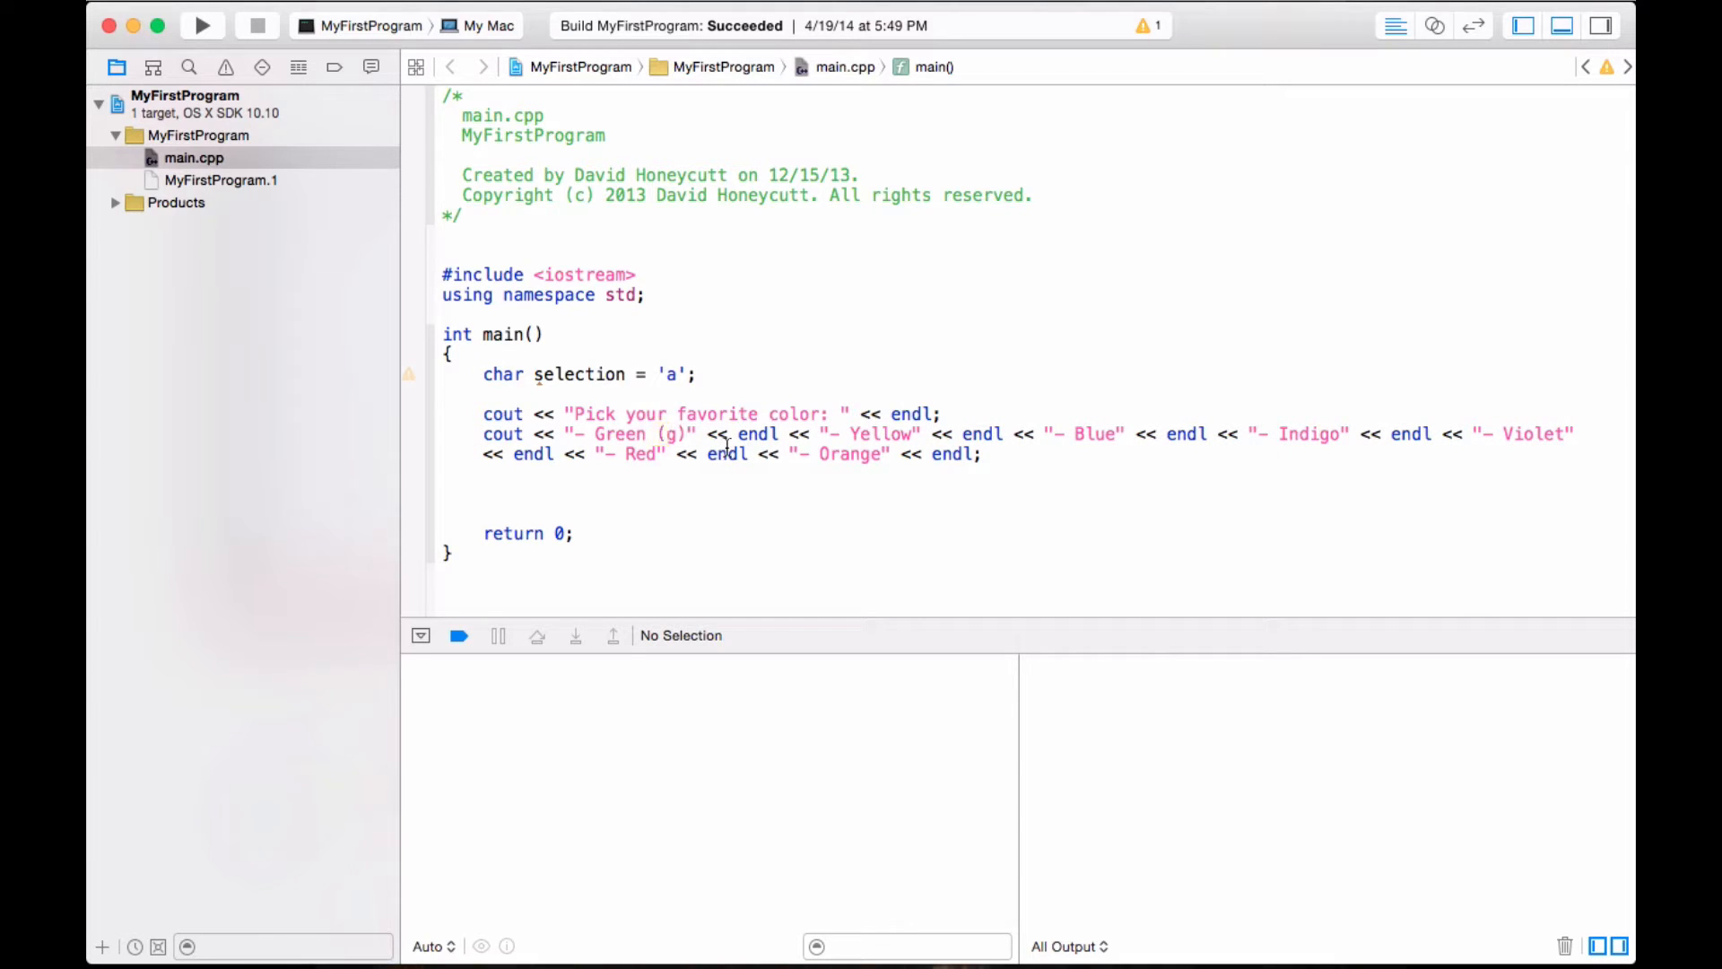
click(919, 434)
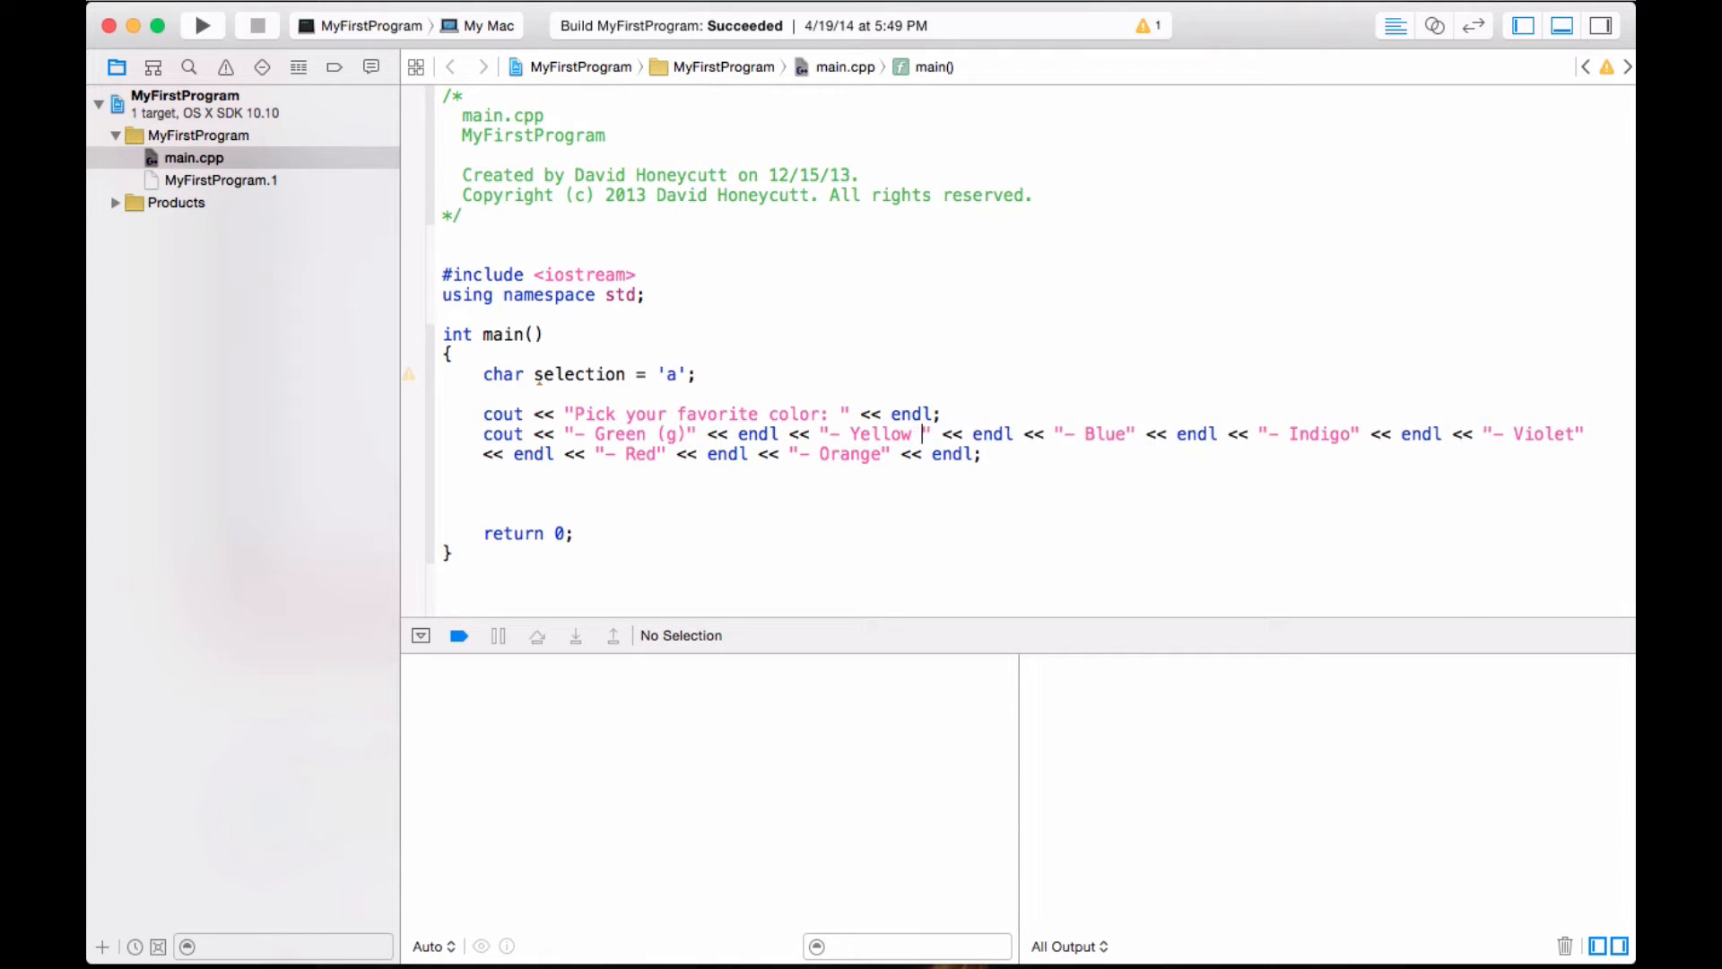
text((y))
click(1160, 433)
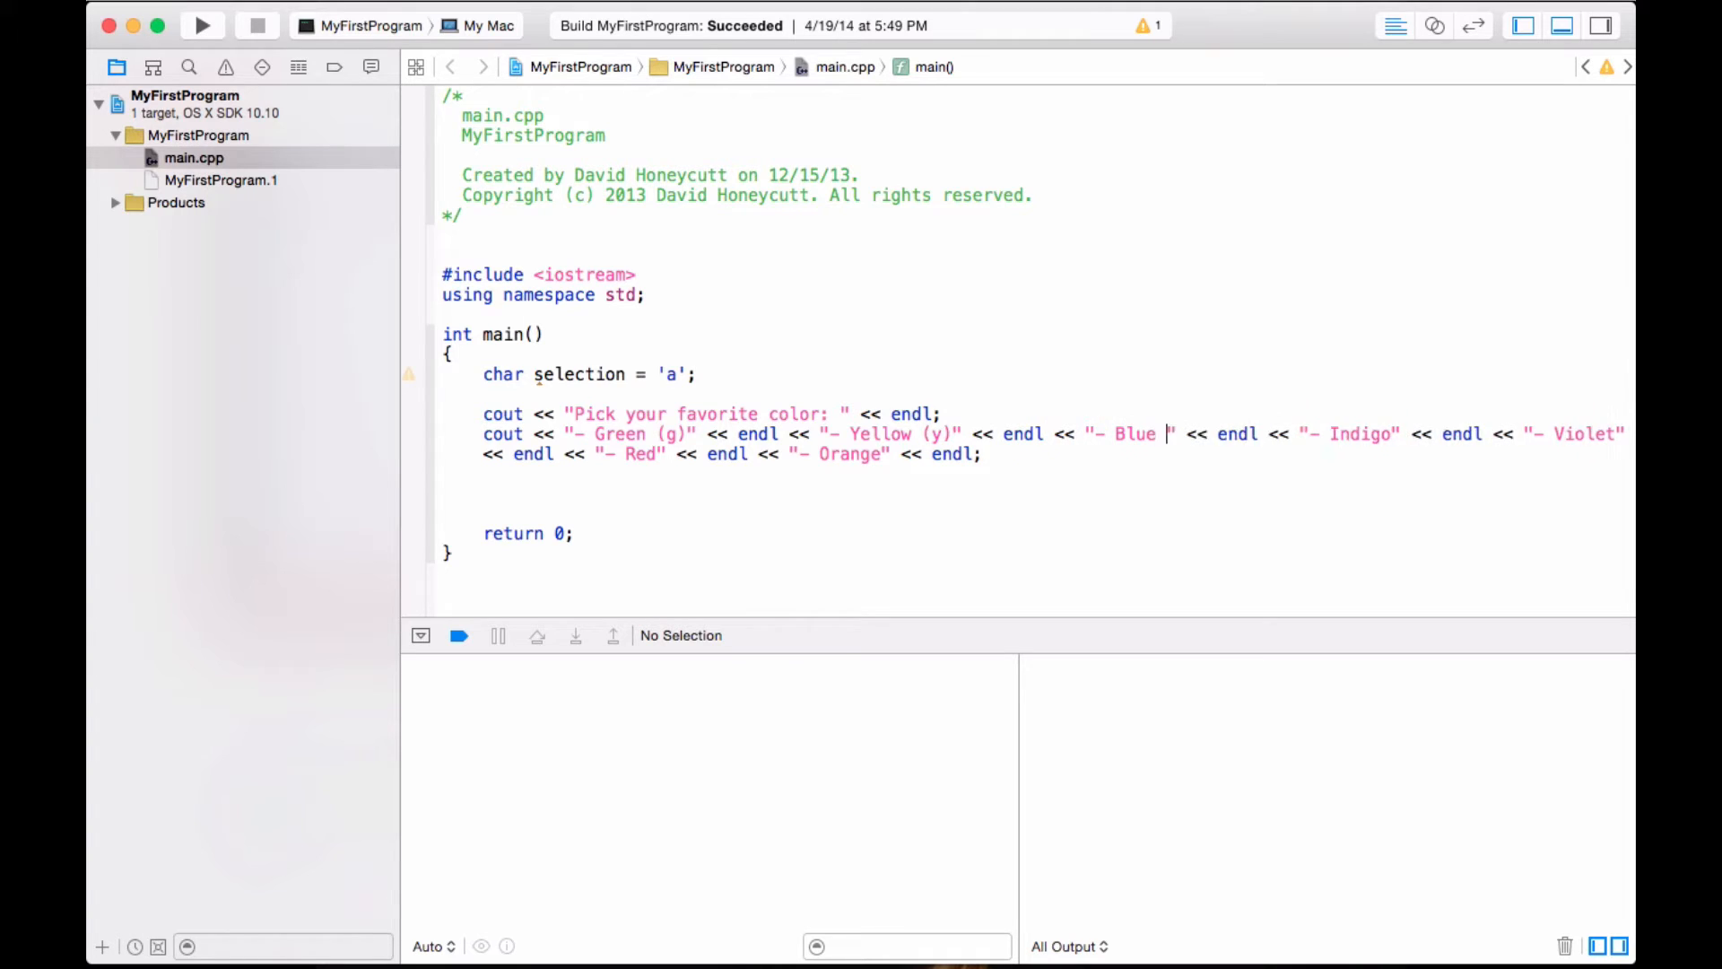
text((b))
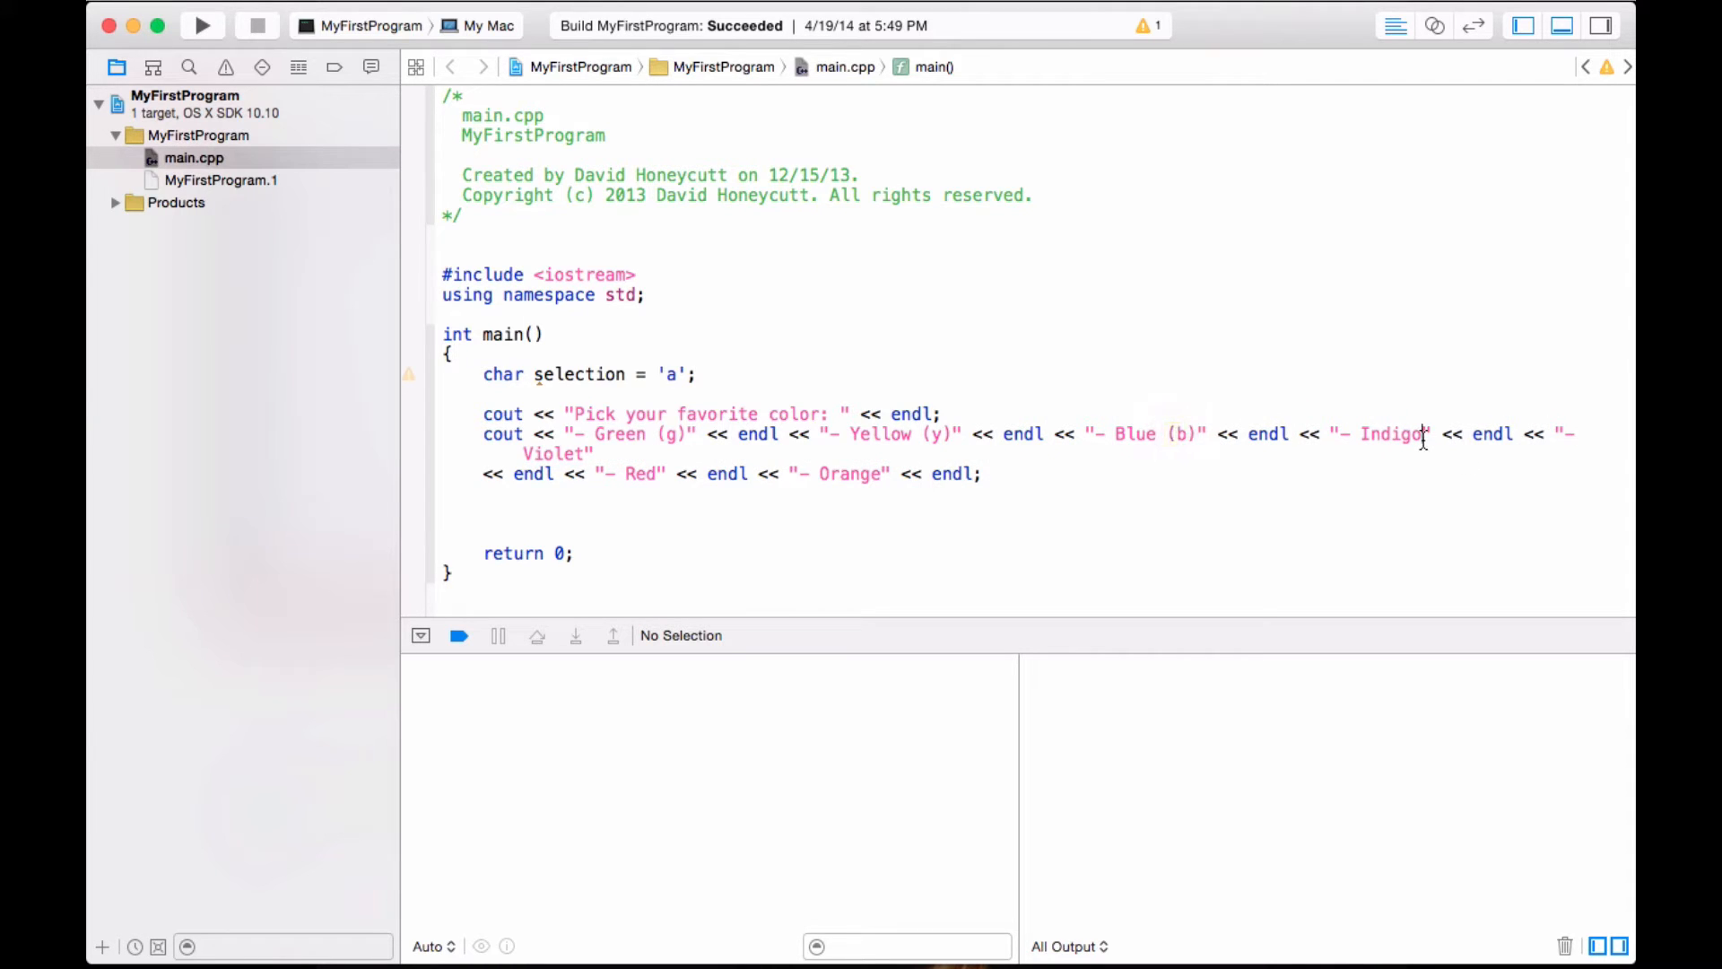
click(1424, 434)
text((i))
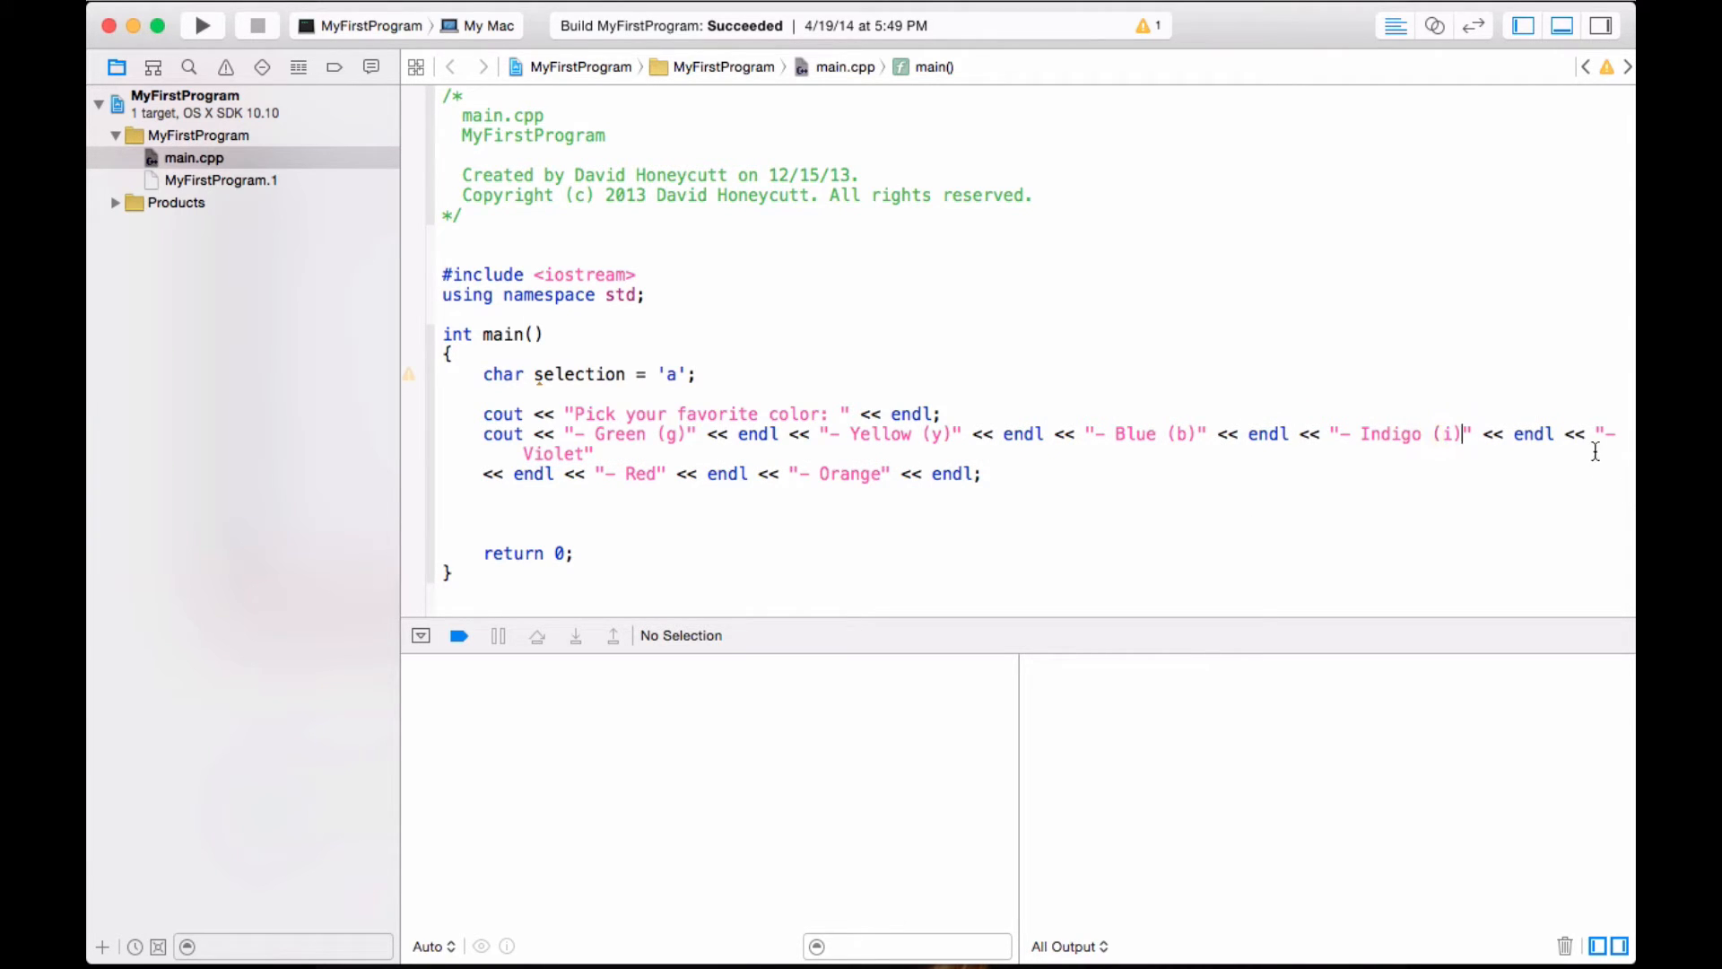
Rearrange the Violet, Red and Orange part onto its own line and add codes (v), (r), (o).
click(1569, 433)
key(Return)
key(super+z)
key(Return)
key(Down)
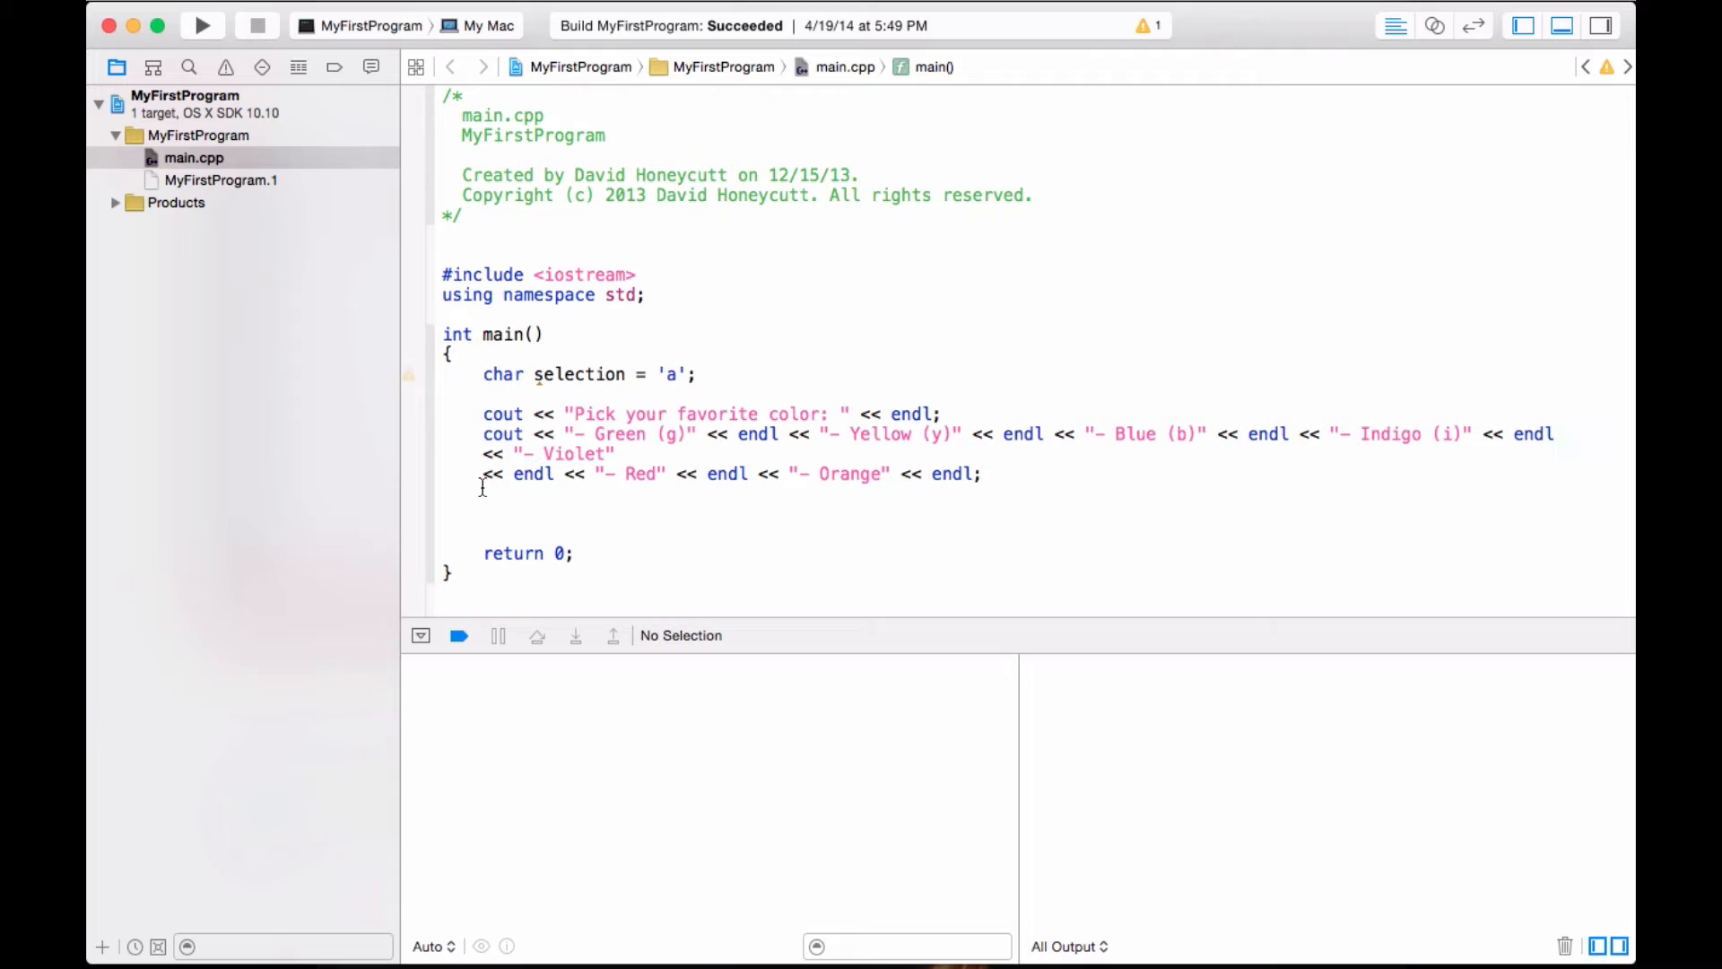
key(BackSpace)
key(BackSpace)
key(BackSpace)
key(BackSpace)
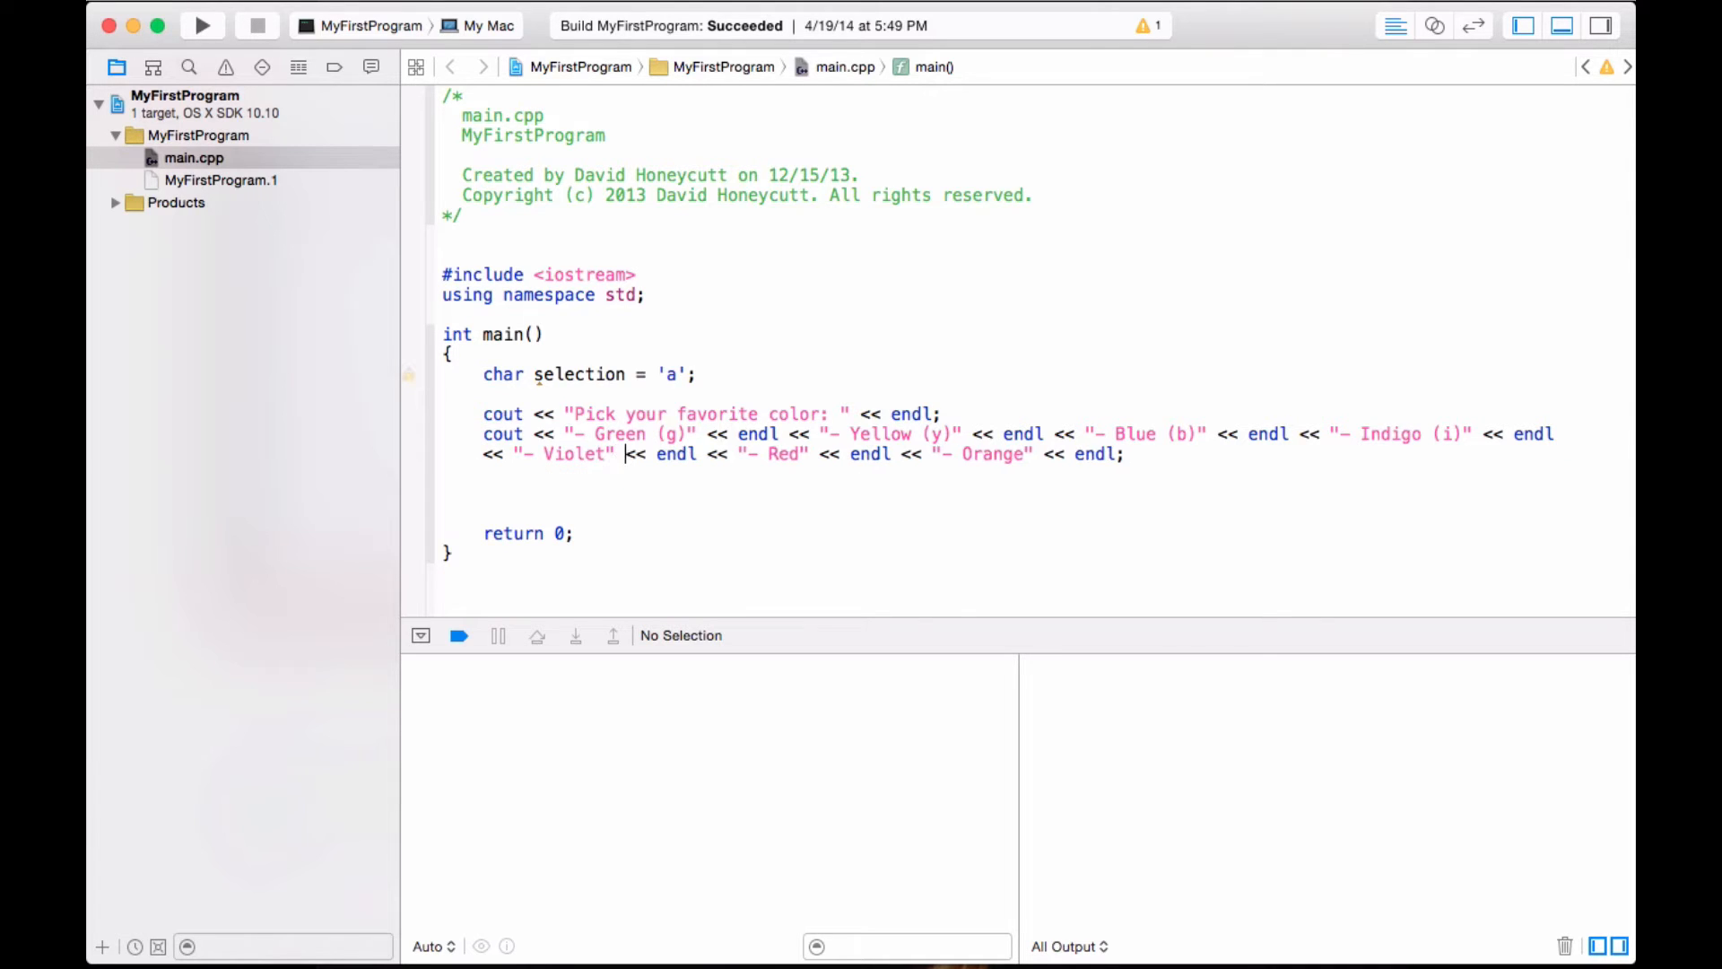
key(Left)
key(Left)
text((v))
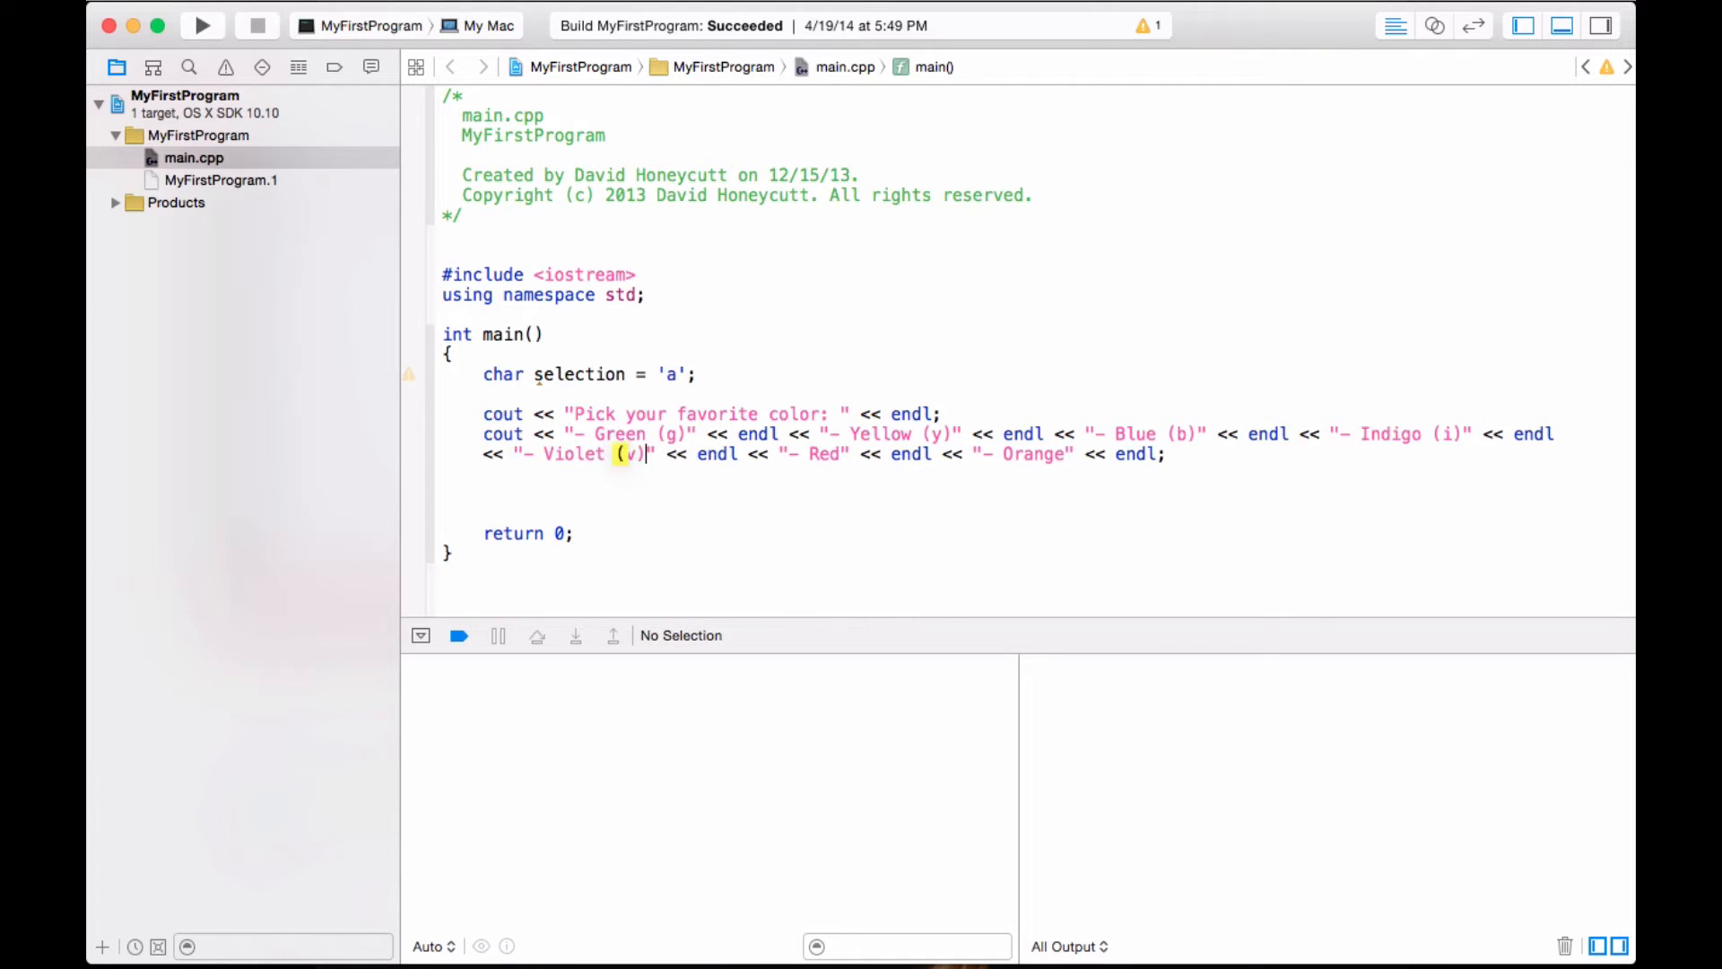
click(842, 455)
text((r))
click(1117, 463)
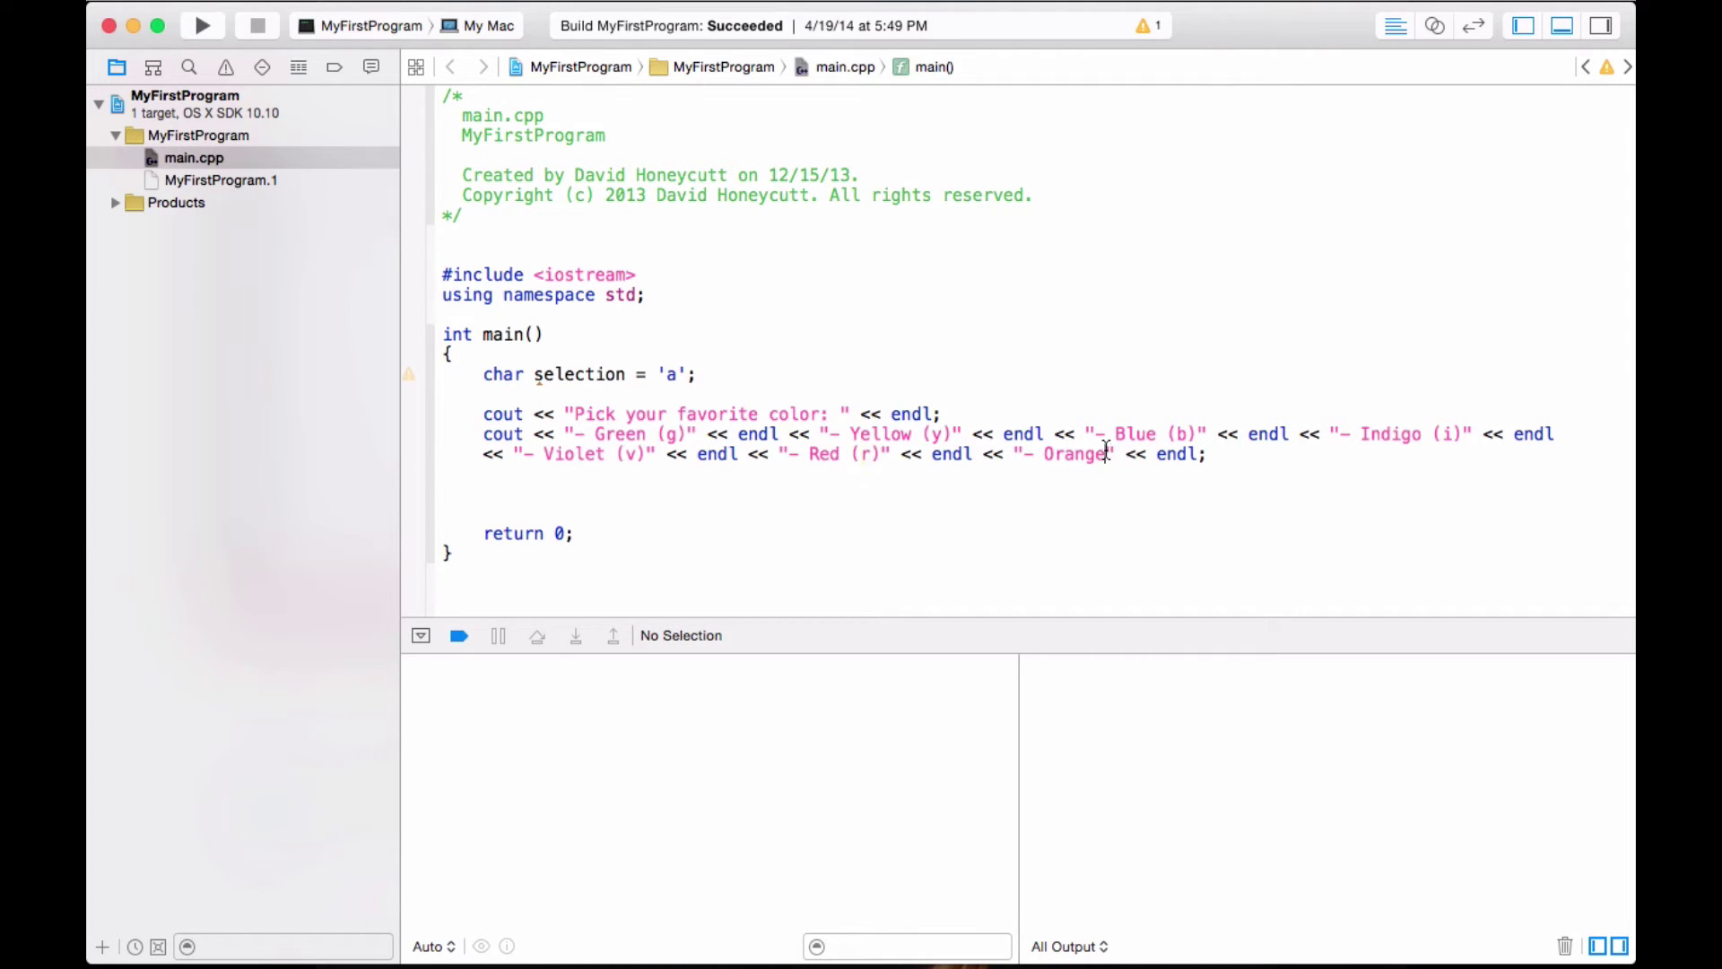
text((o))
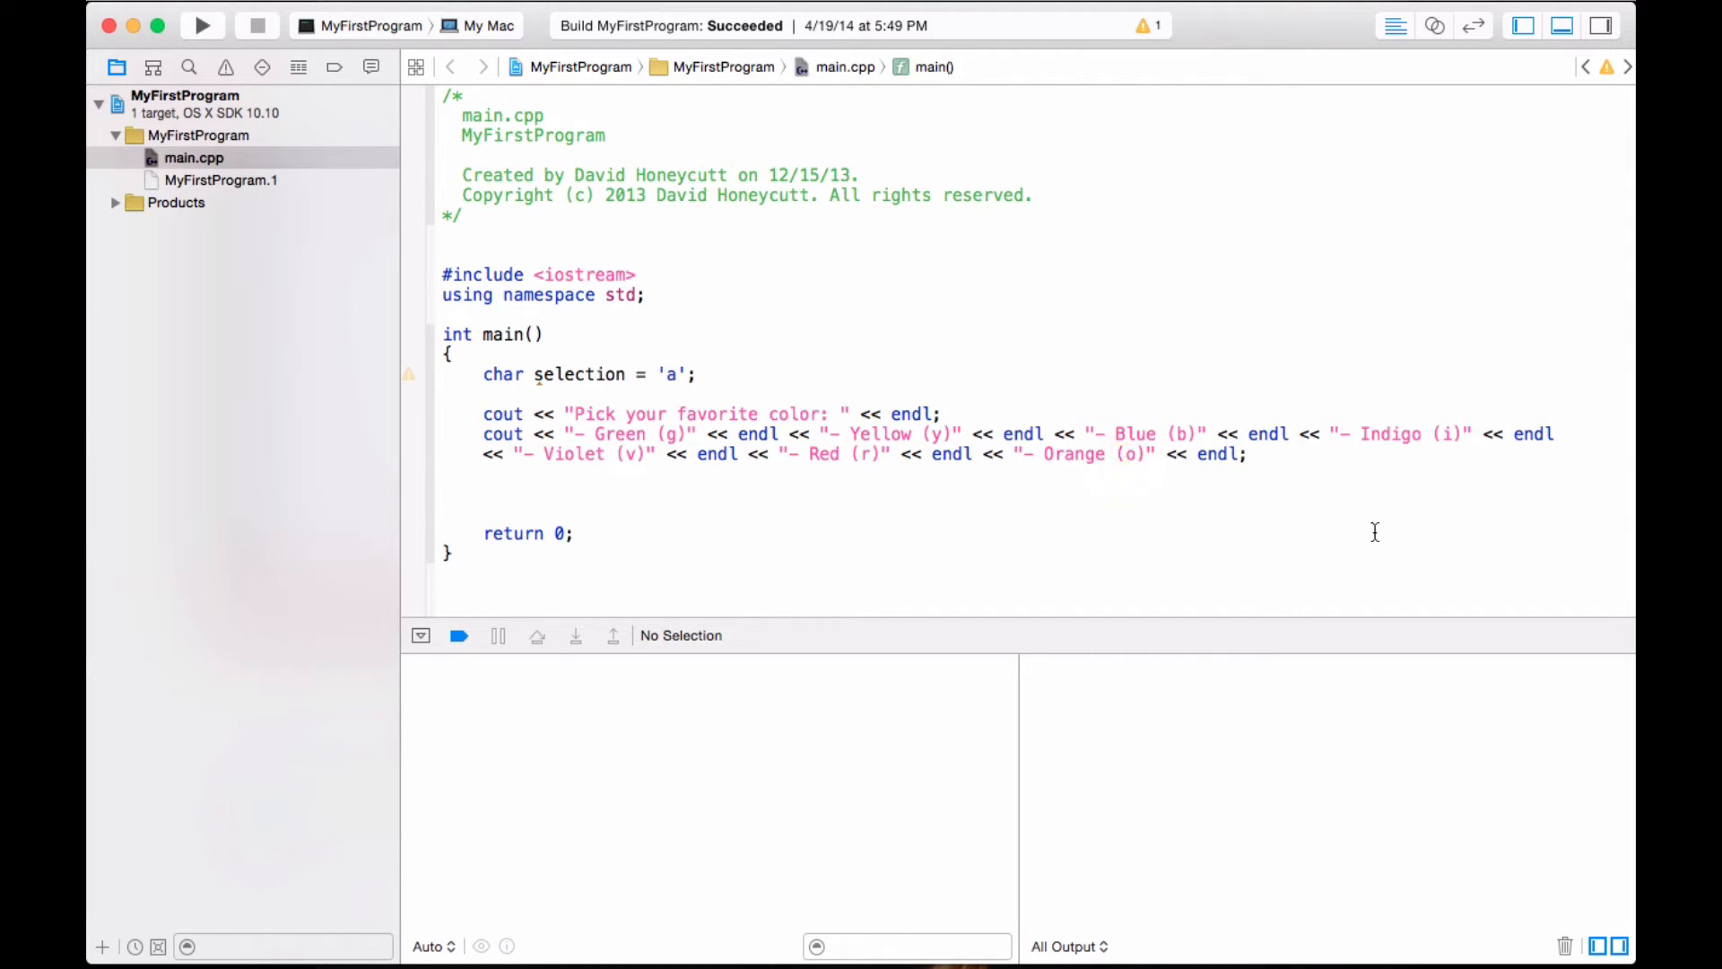
click(1103, 501)
text(switch)
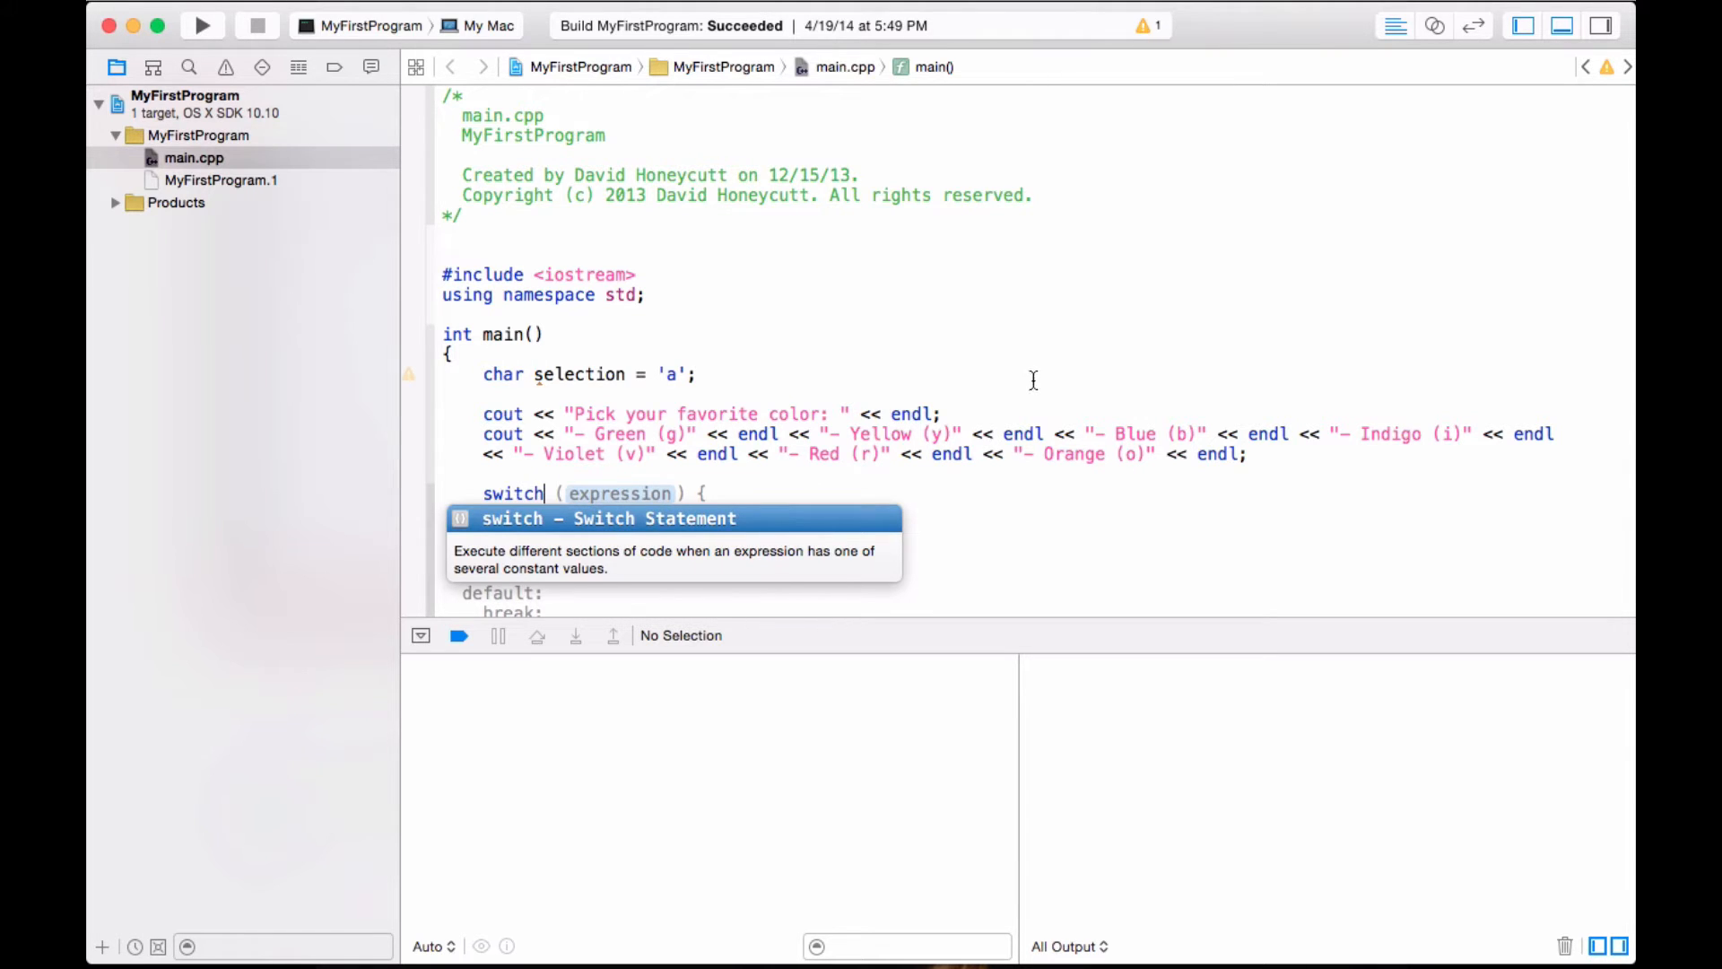
text(())
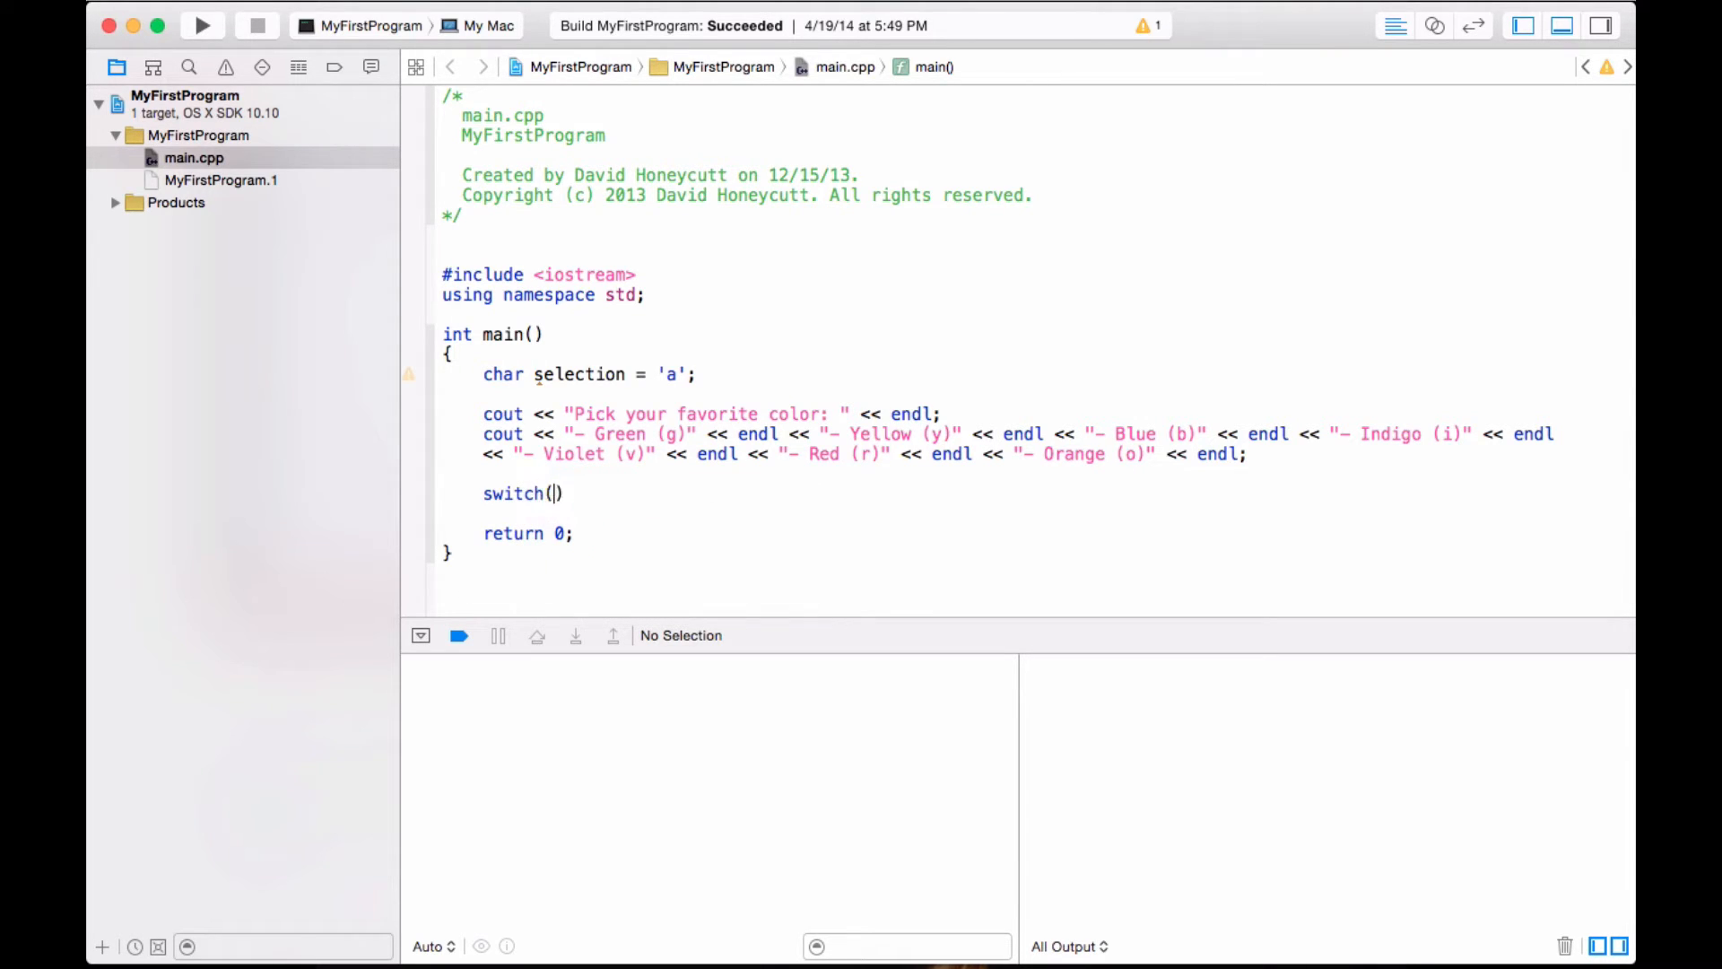
Write an empty switch() below the menu and insert blank lines above it.
click(552, 474)
key(Return)
key(Return)
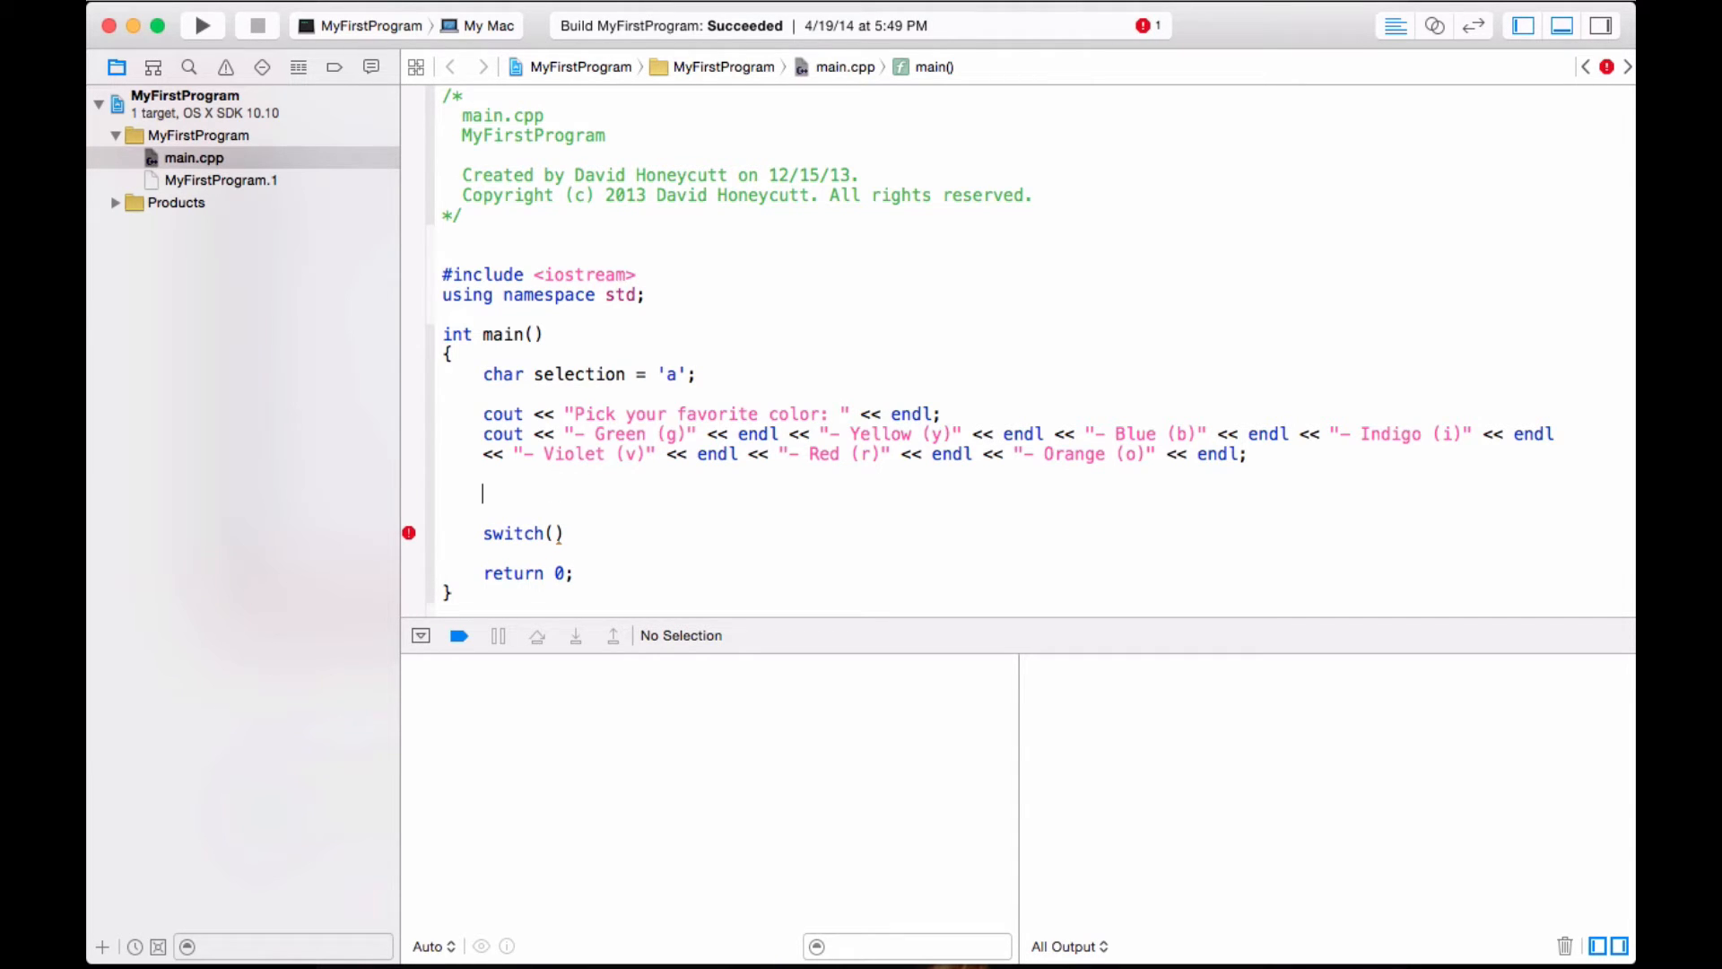
text(cin >> )
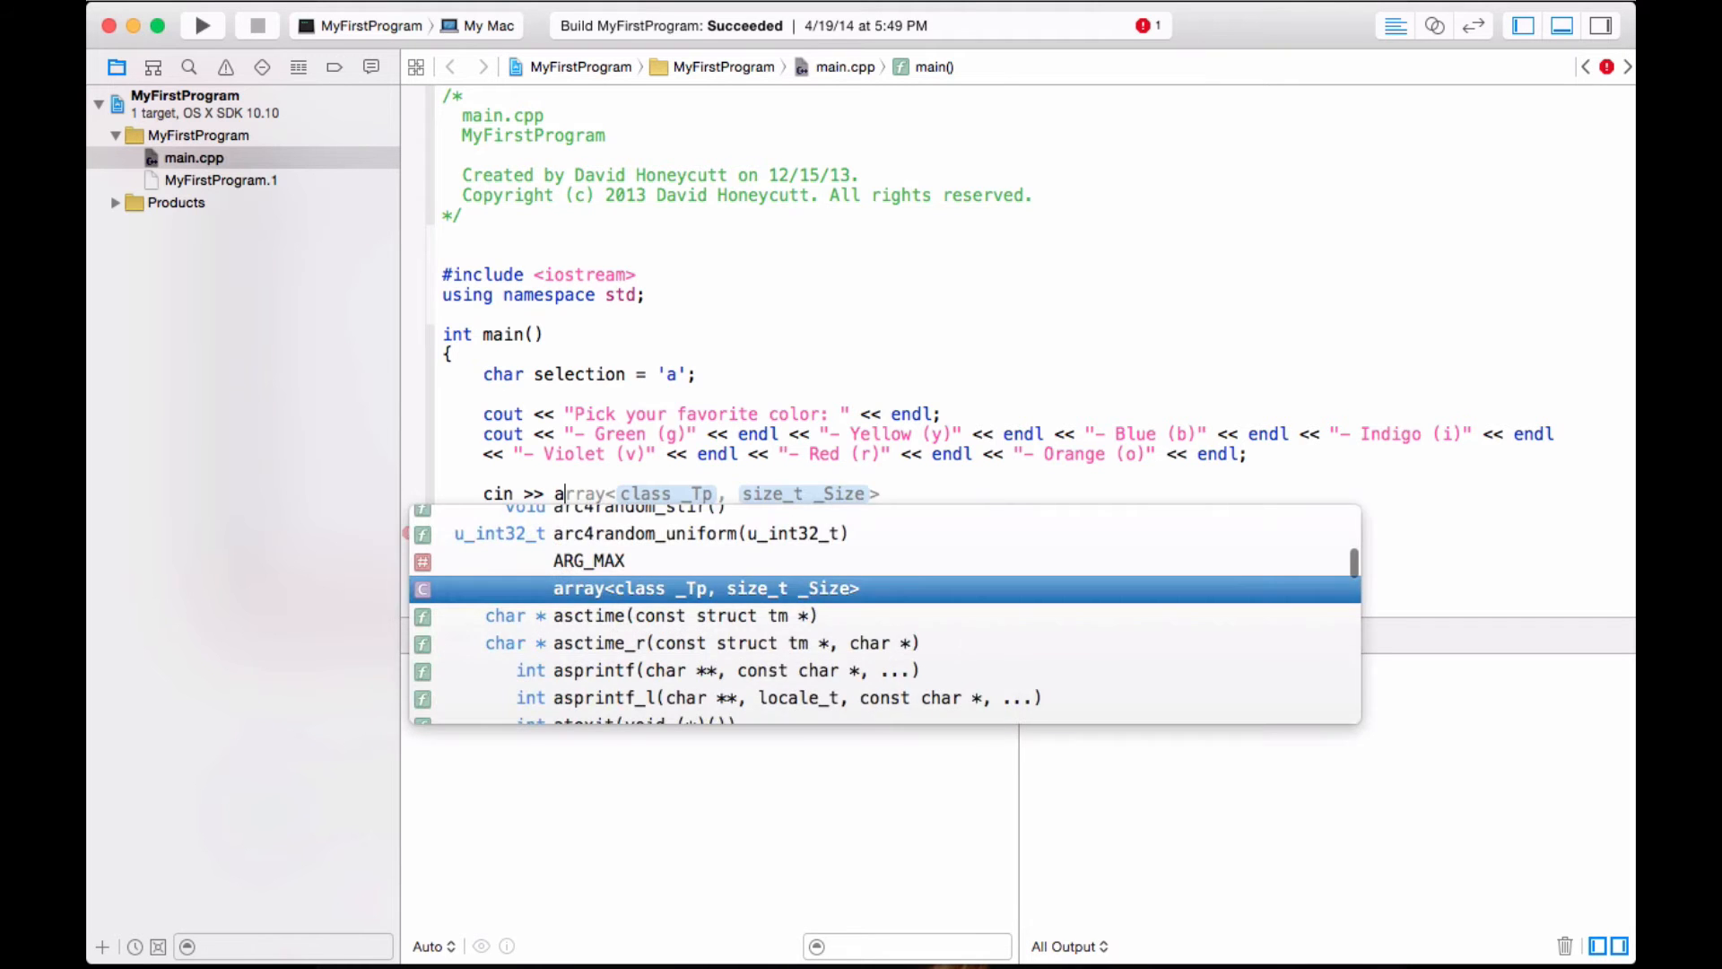
text(selecti)
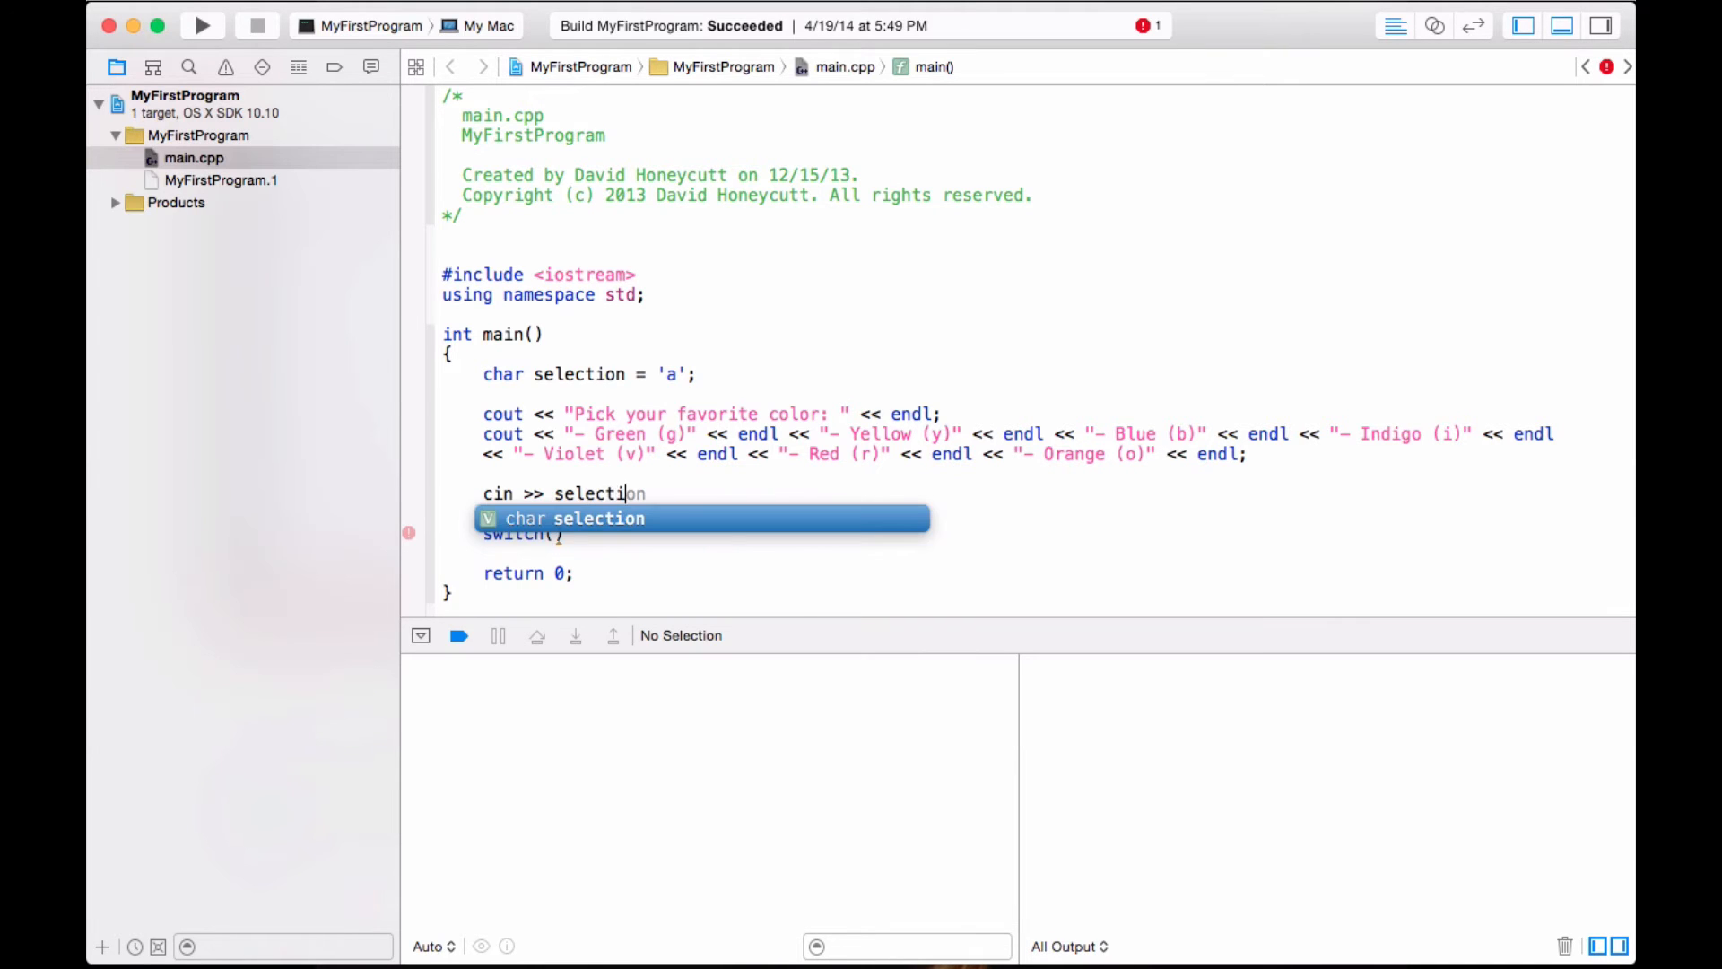
Add cin >> selection; above the switch to read the user's color choice.
key(Return)
text(;)
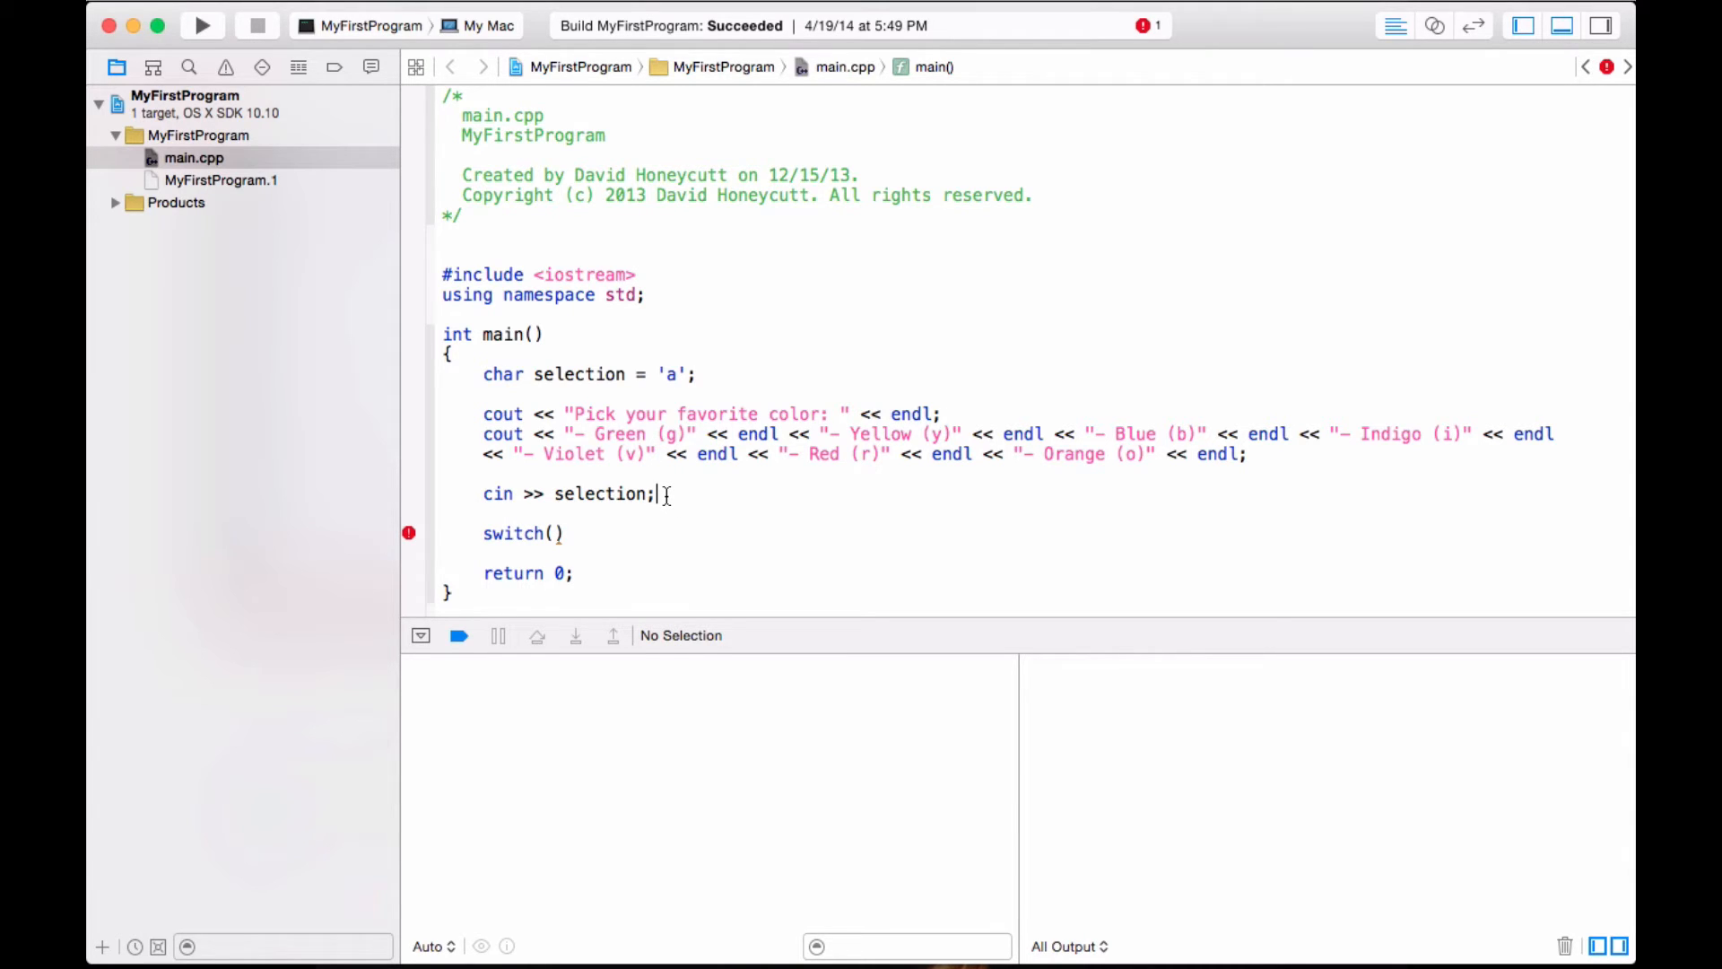
mouse_move(574, 413)
mouse_down()
mouse_move(825, 414)
mouse_move(693, 433)
mouse_up()
triple_click(1153, 454)
click(677, 493)
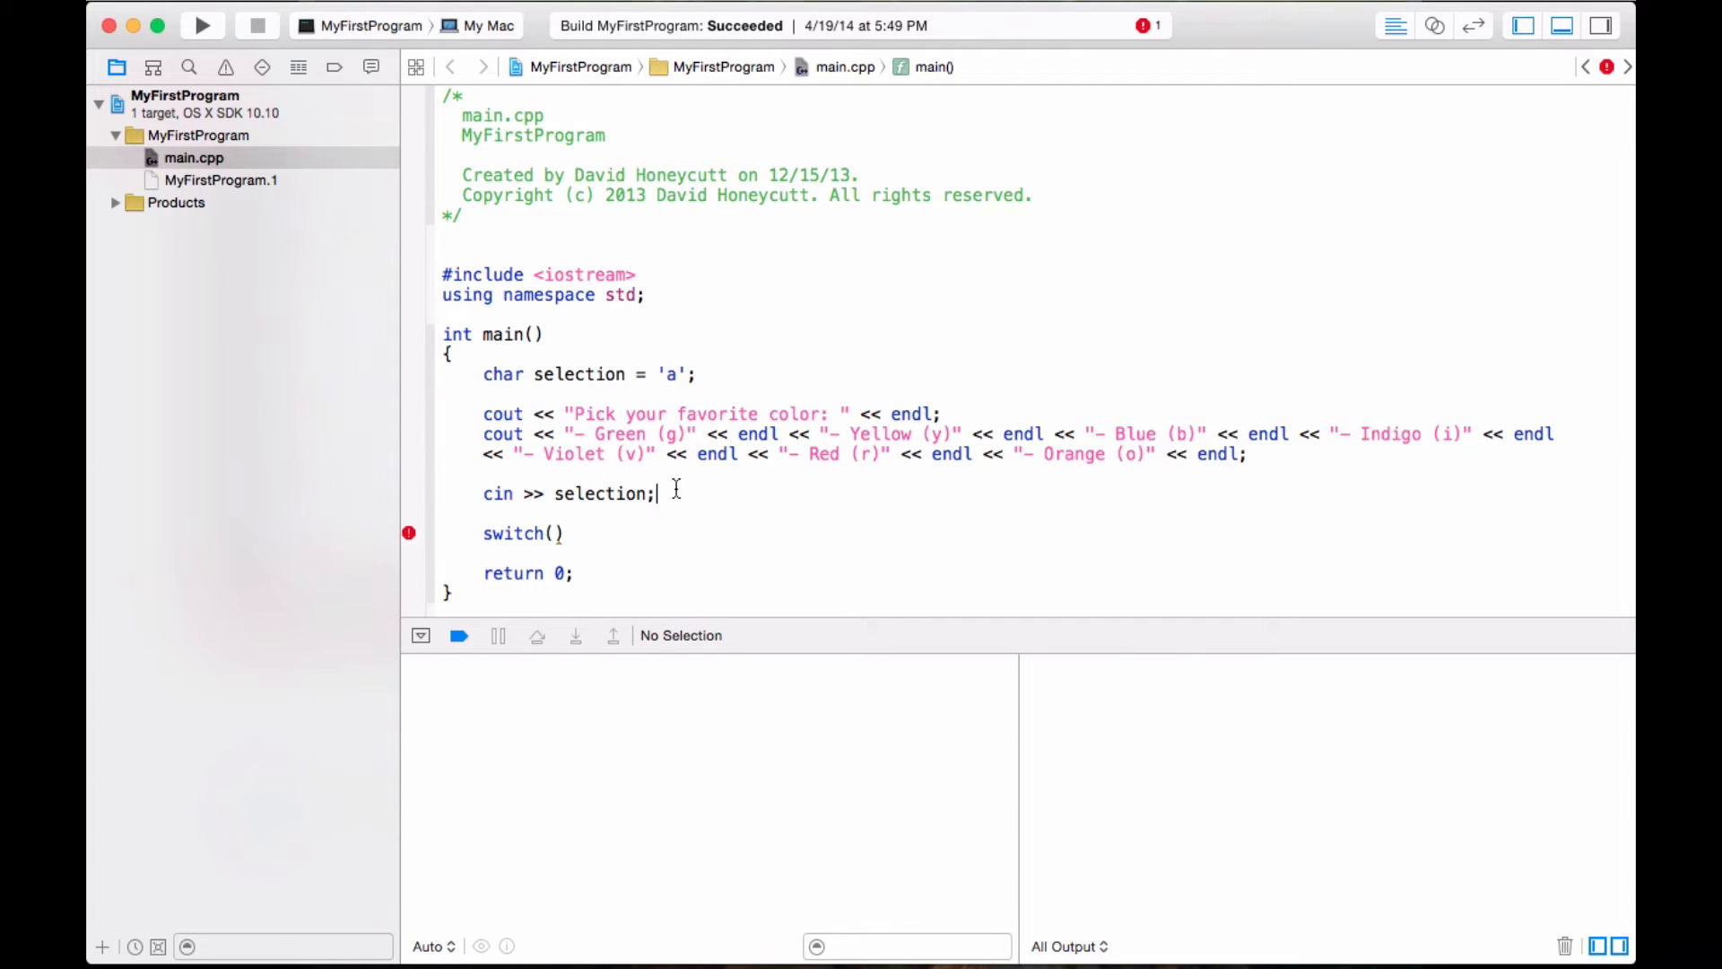
drag(484, 493, 656, 494)
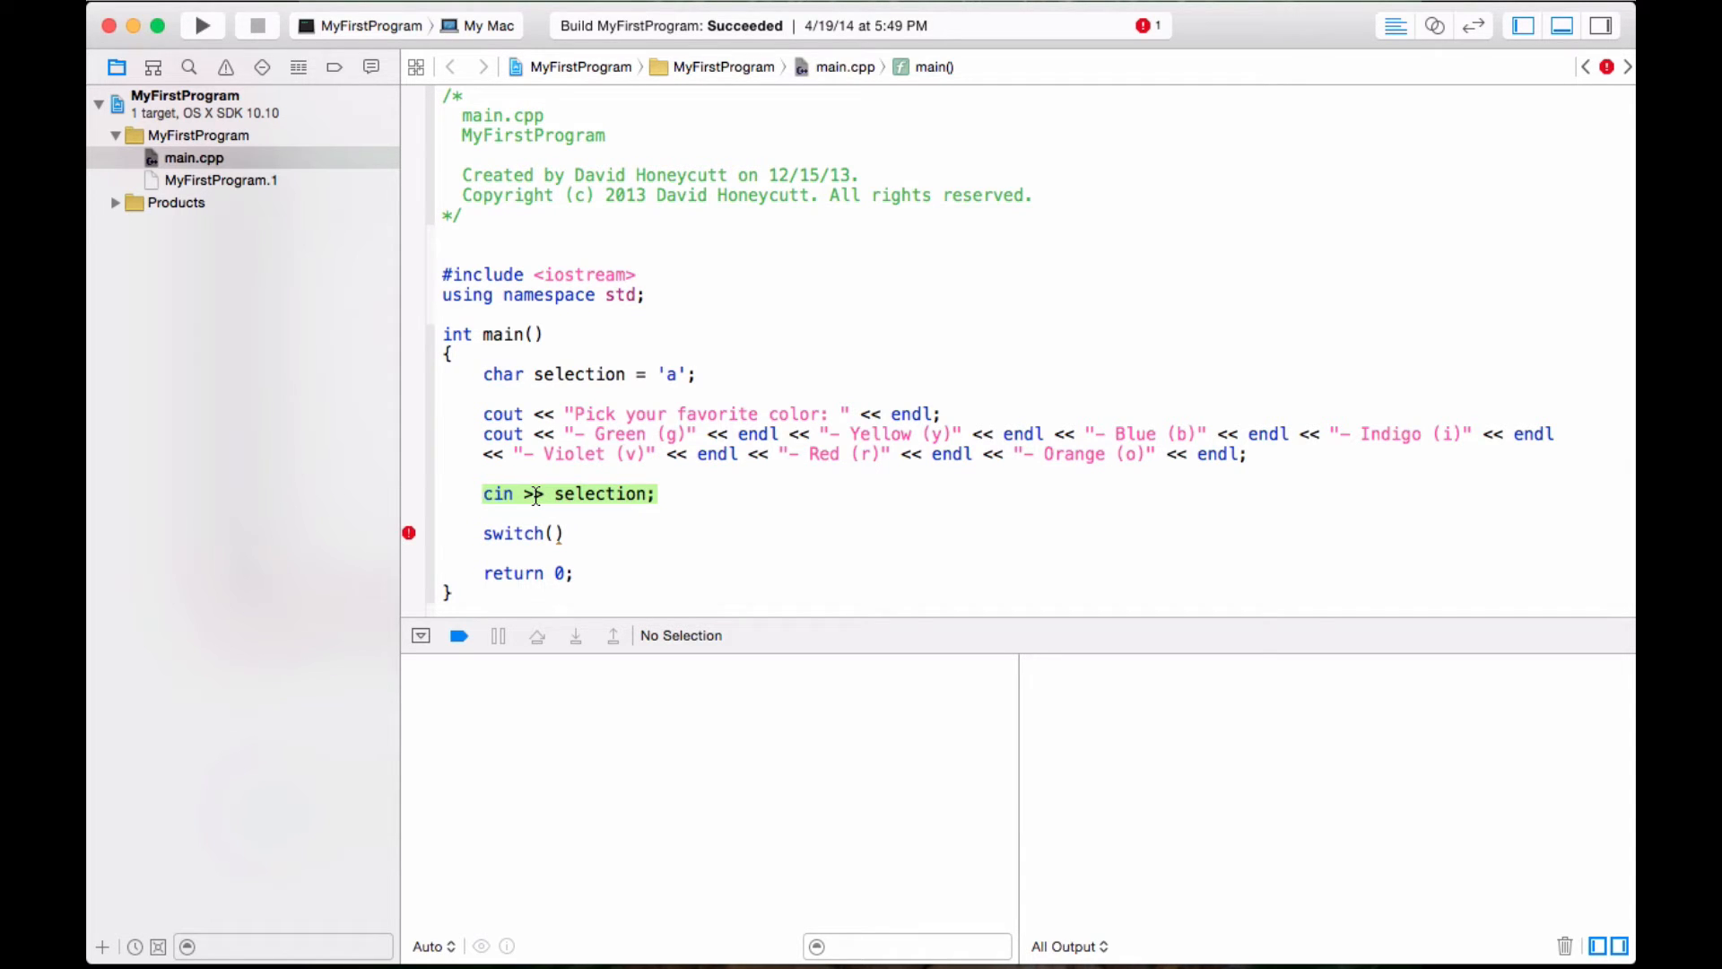
click(553, 533)
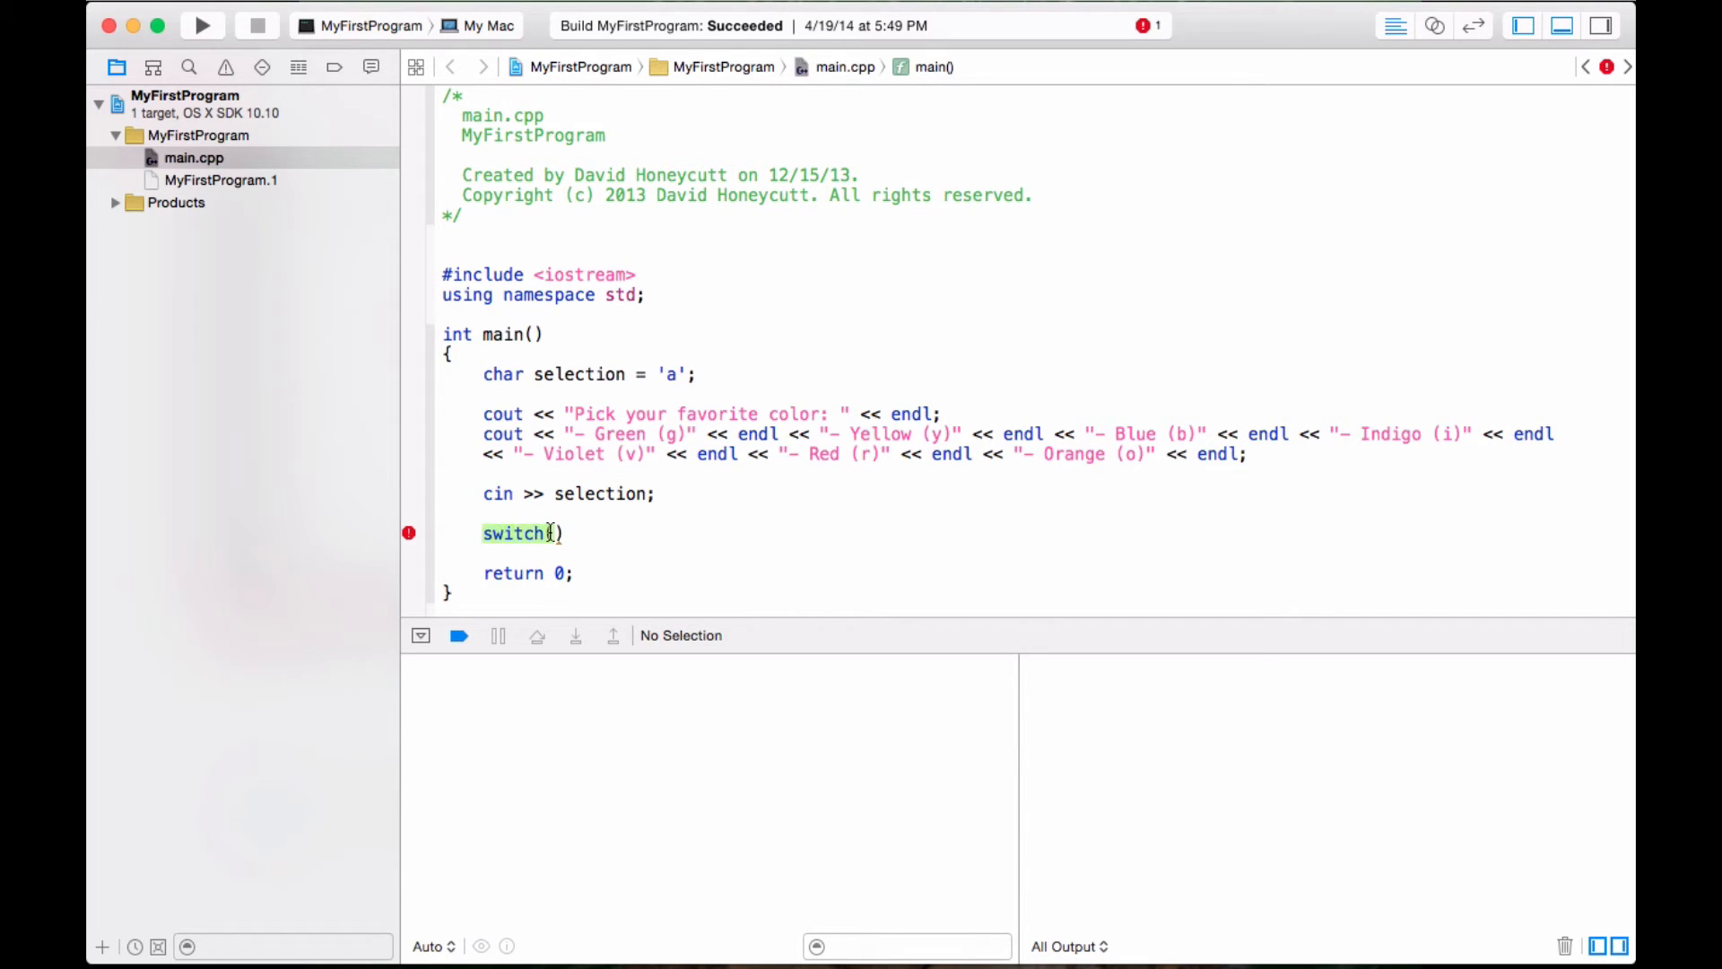
text(sele)
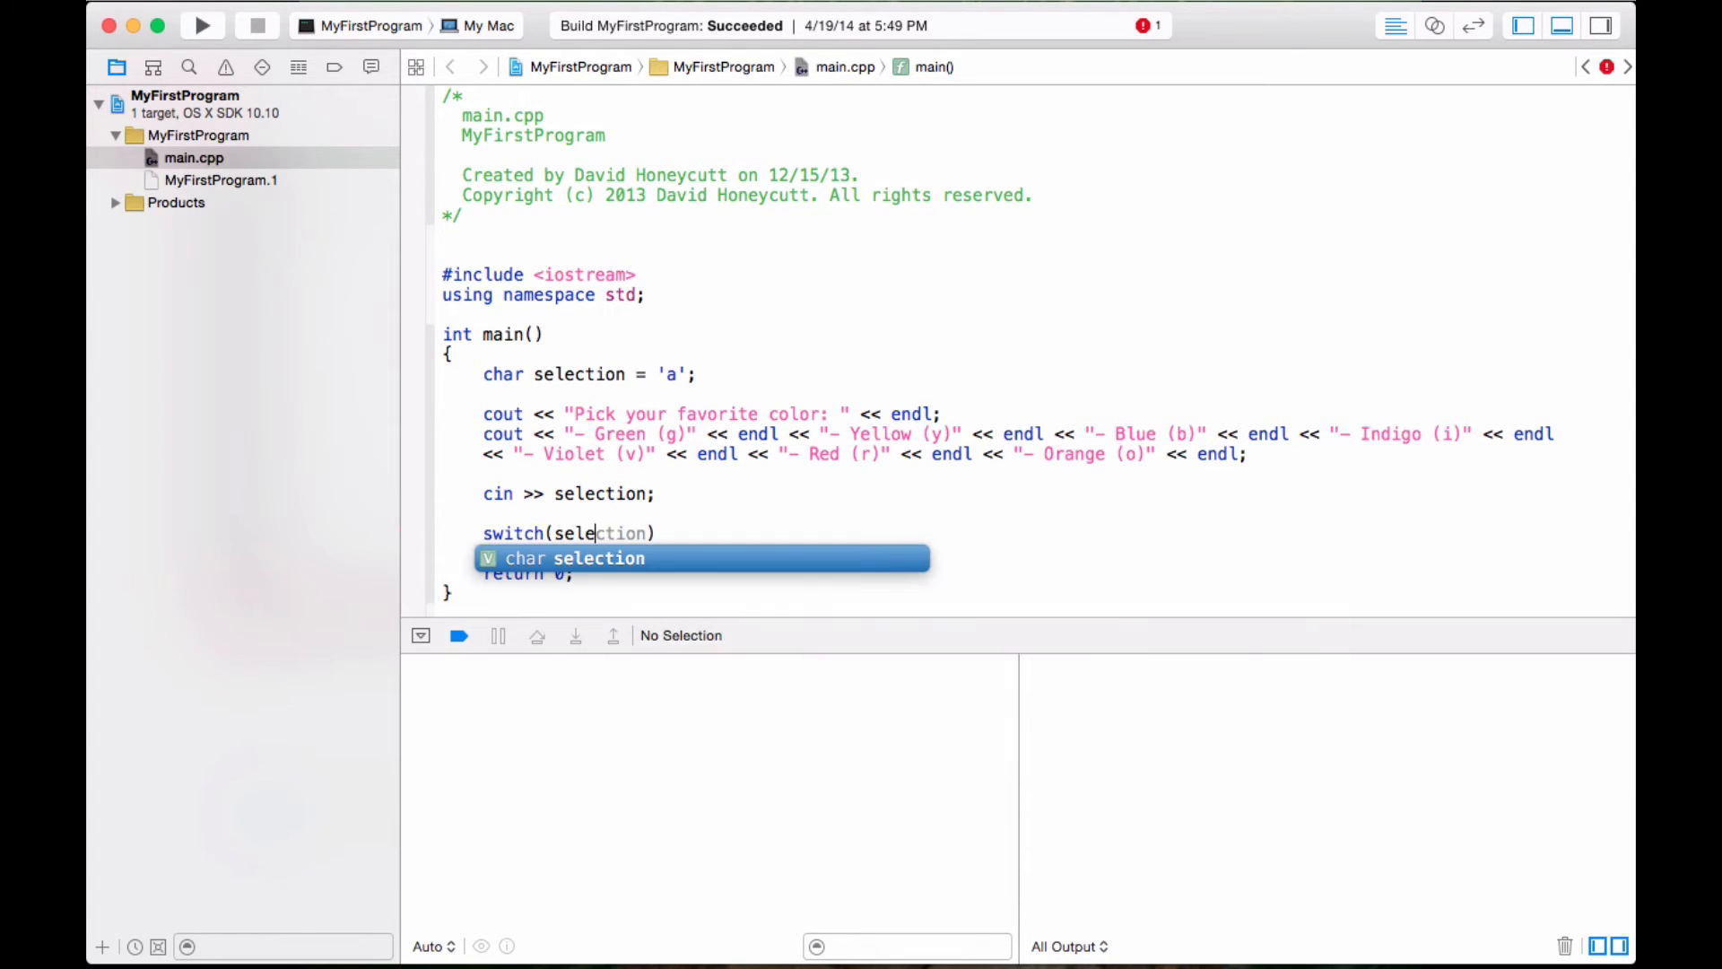
text(ction))
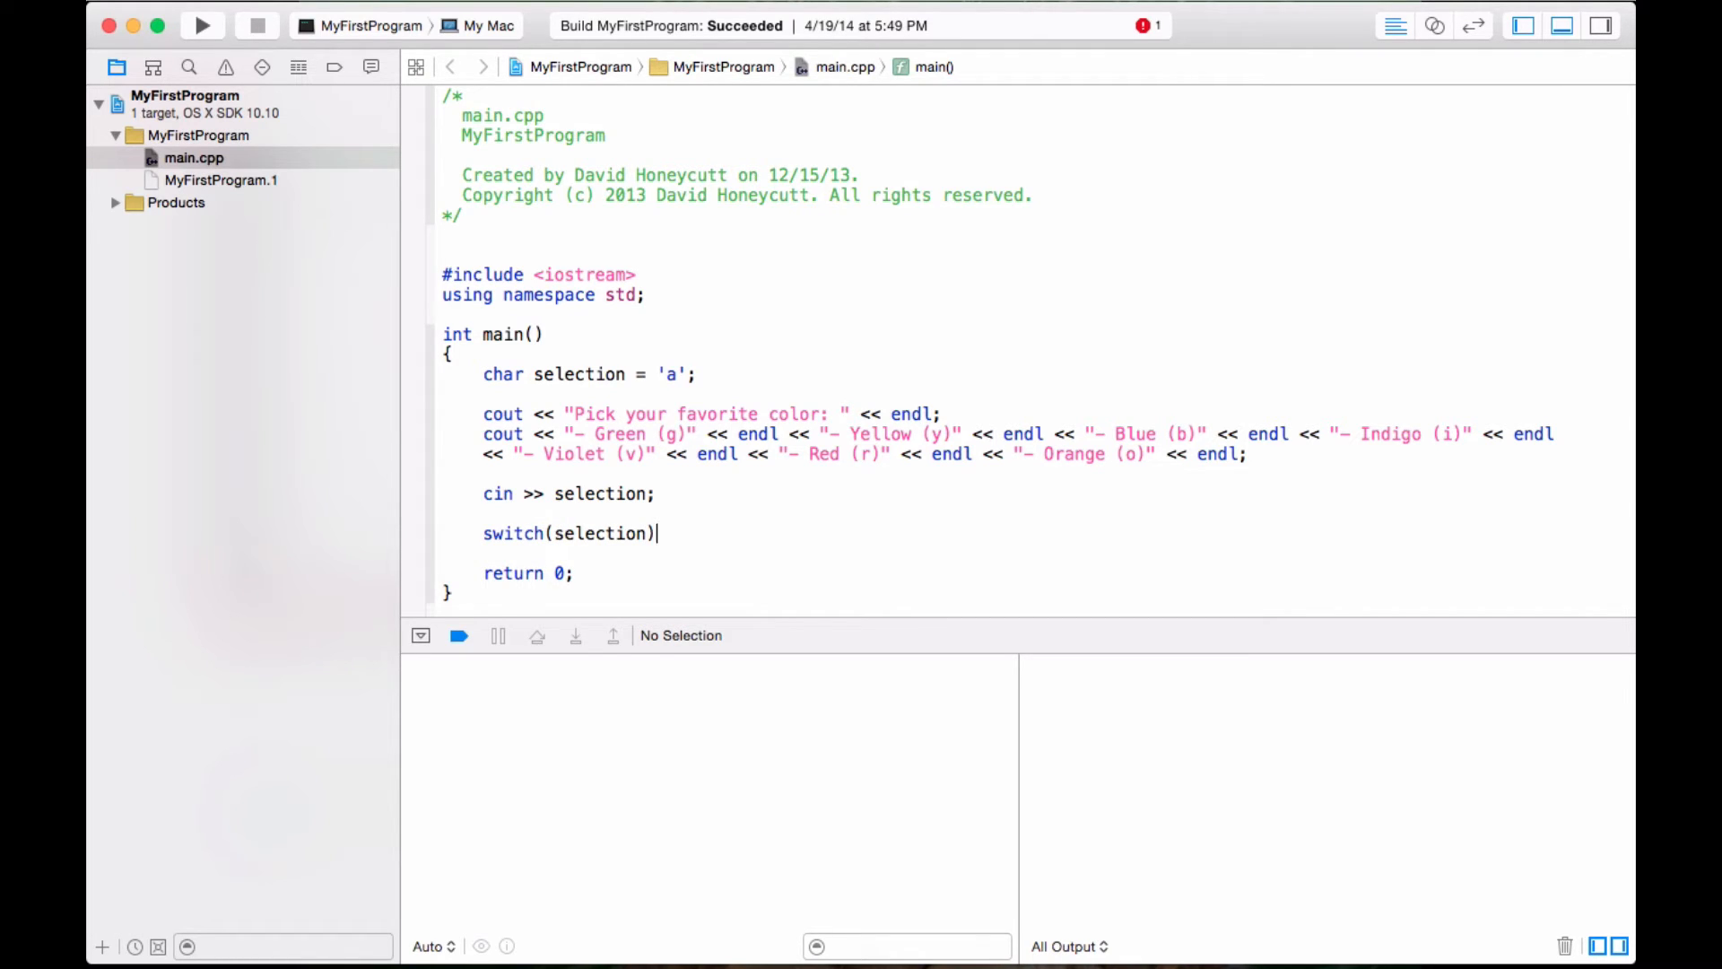
text({)
Make it switch(selection) with a braced body, opening brace on its own line.
key(Return)
key(Return)
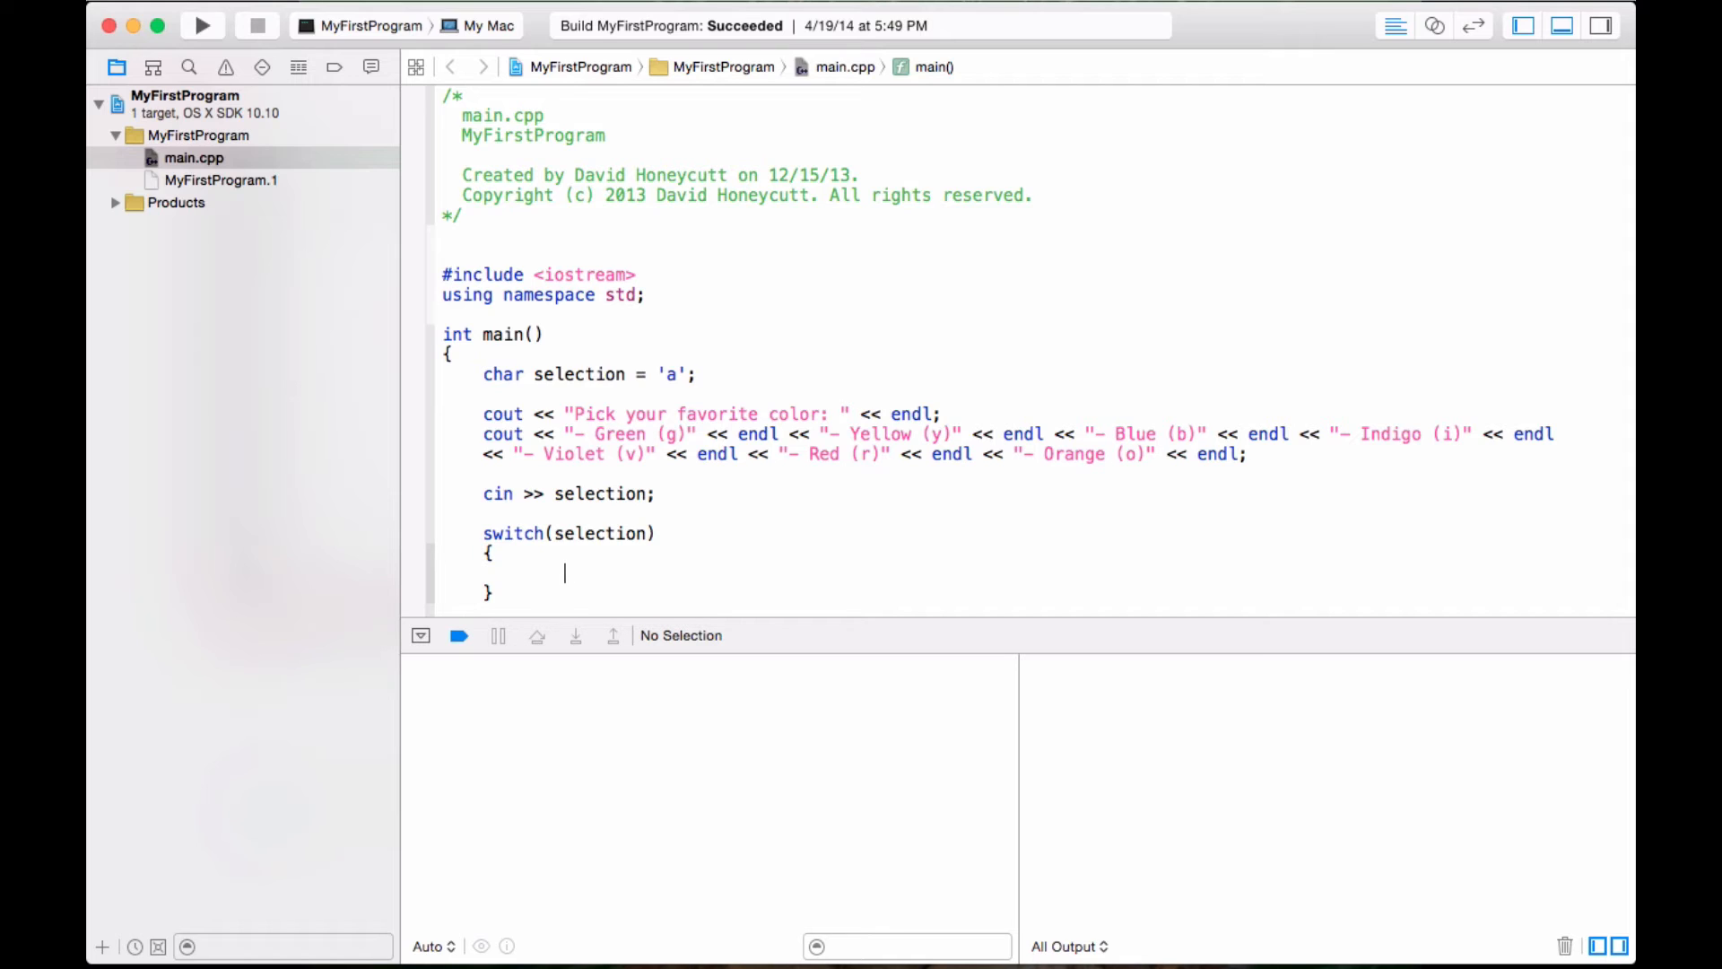
text(cas)
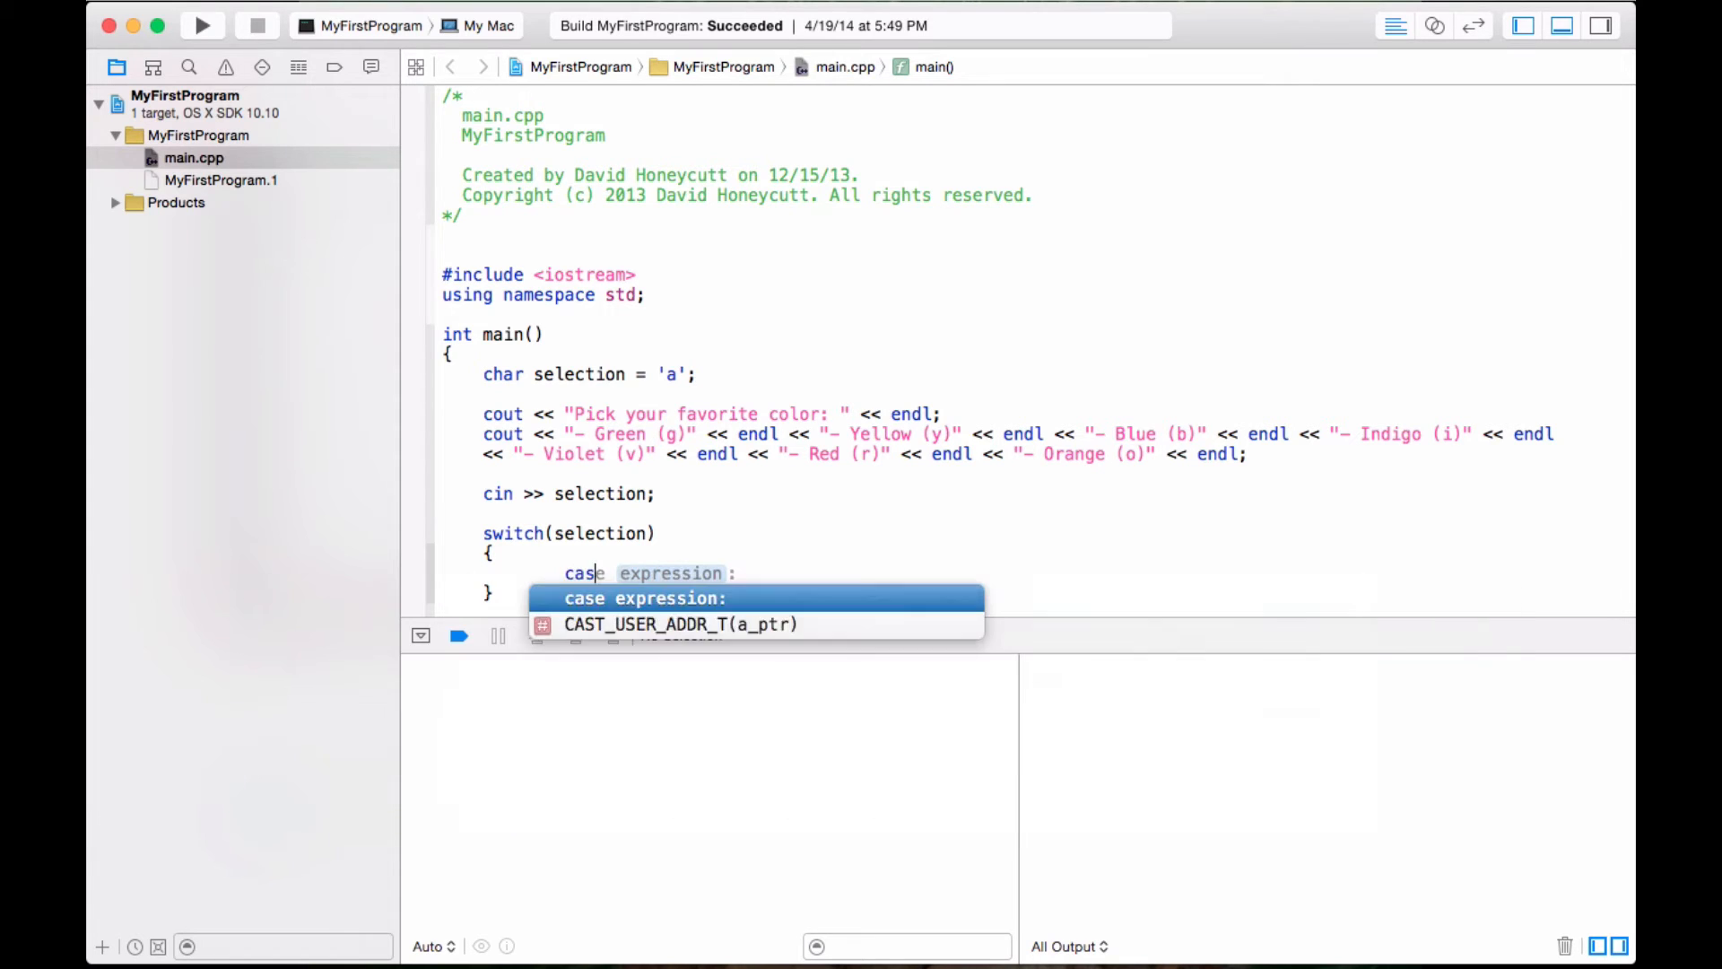
text(e)
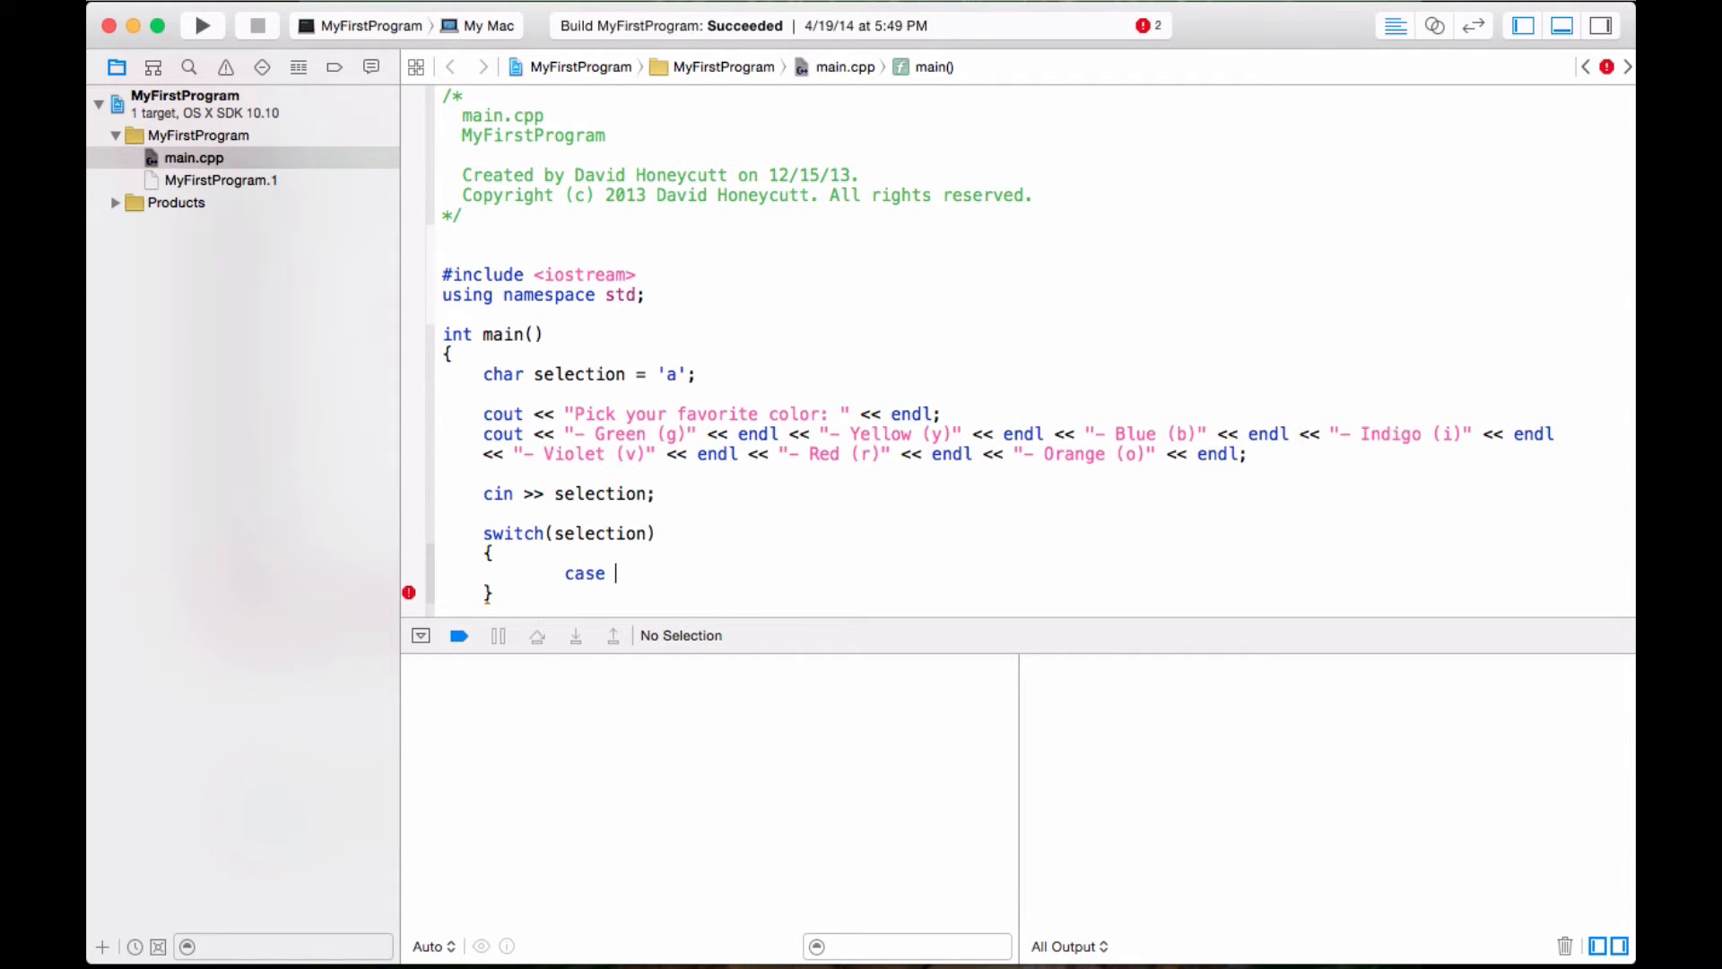
text('g')
text(:)
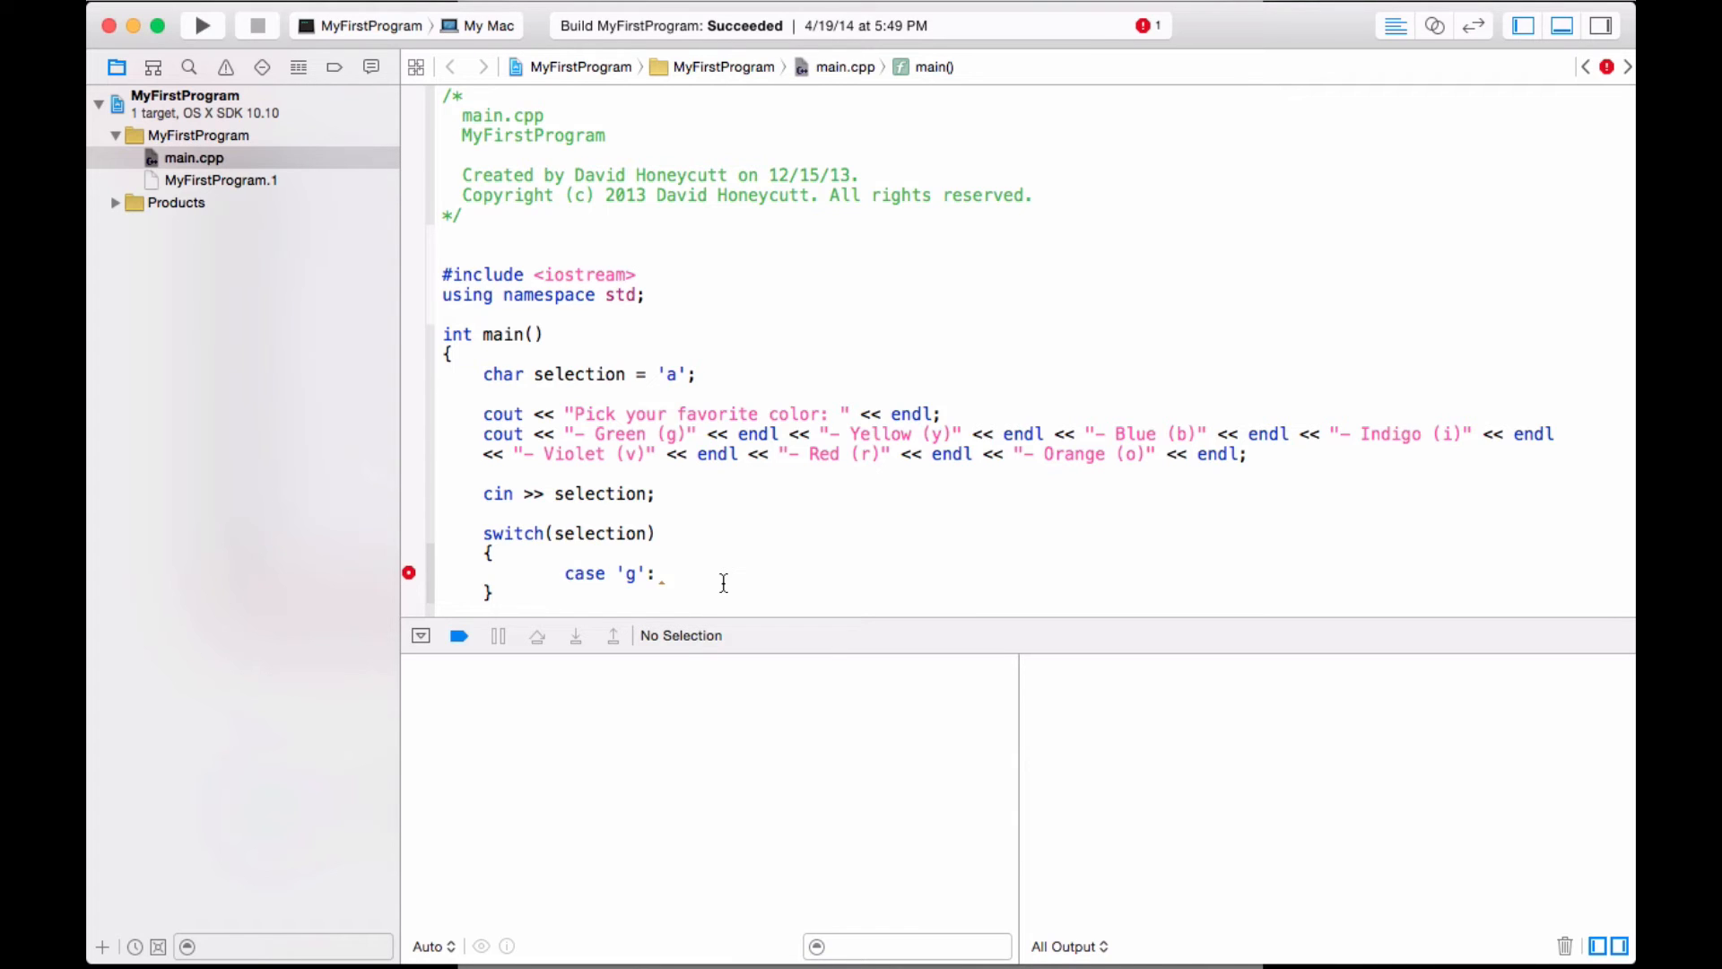
text(cout << )
text("Your fa)
text(ve color is g)
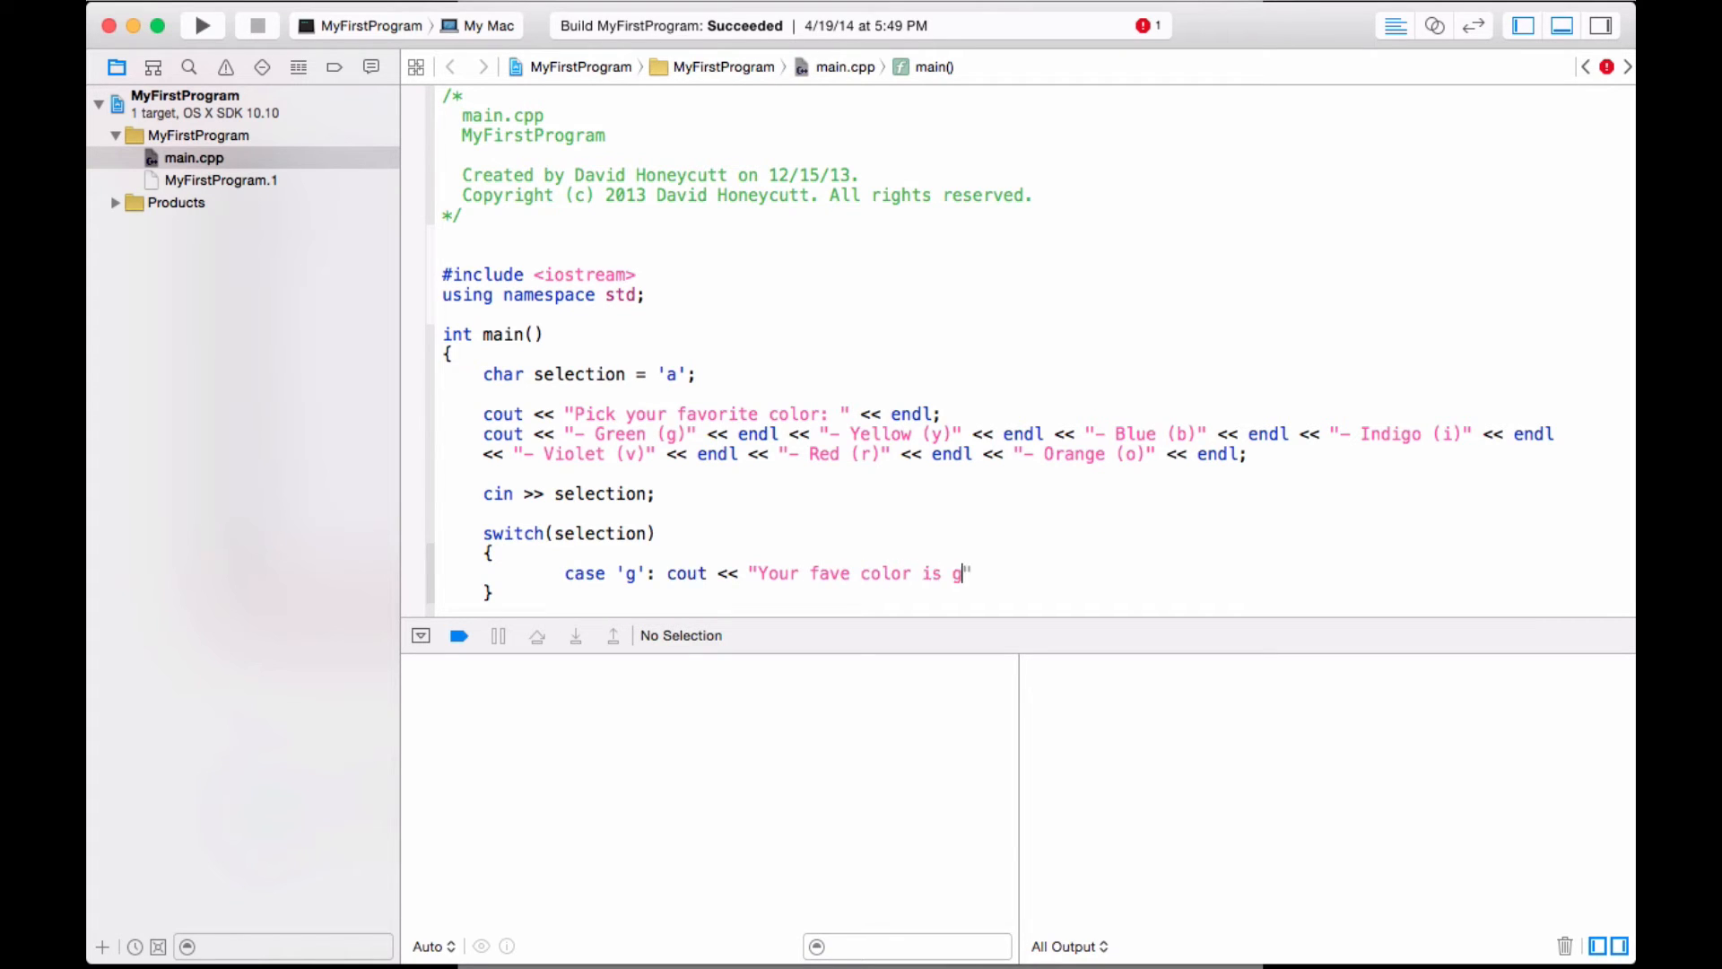
text(reen)
Write case 'g': cout << "Green is my fave color too."; break; and start the next case.
key(BackSpace)
key(BackSpace)
key(BackSpace)
key(BackSpace)
key(BackSpace)
key(BackSpace)
key(BackSpace)
key(BackSpace)
key(BackSpace)
key(BackSpace)
key(BackSpace)
key(BackSpace)
key(BackSpace)
key(BackSpace)
key(BackSpace)
key(BackSpace)
key(BackSpace)
key(BackSpace)
key(BackSpace)
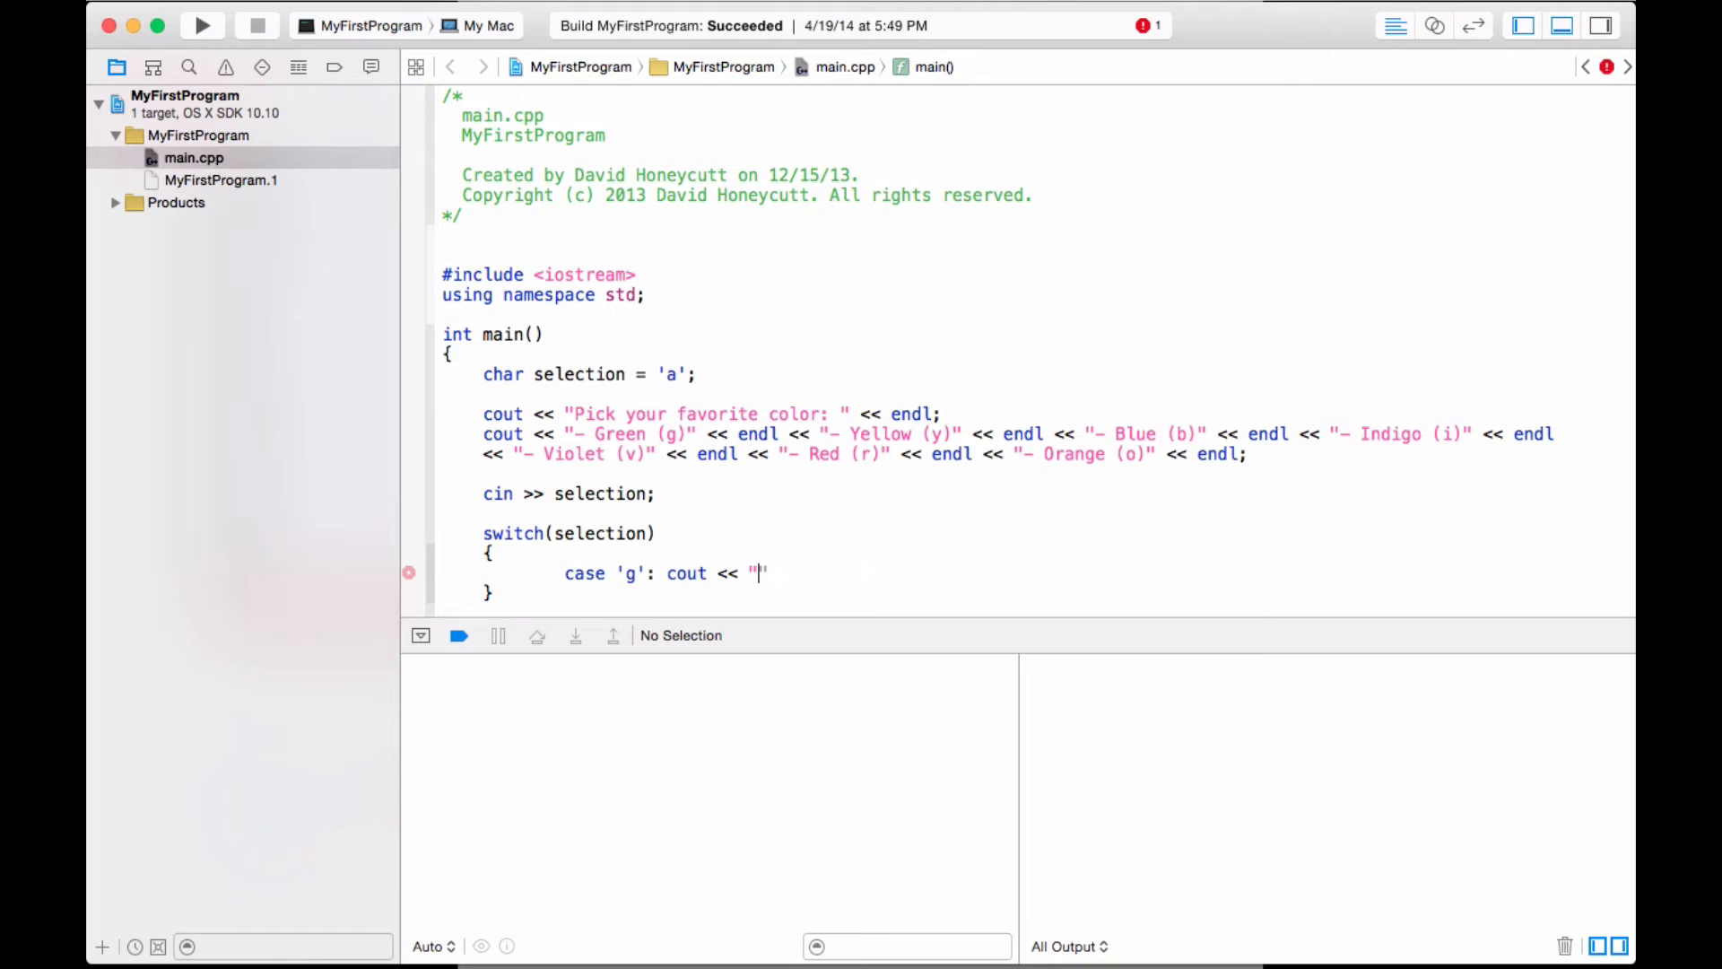
text(Green is my fave)
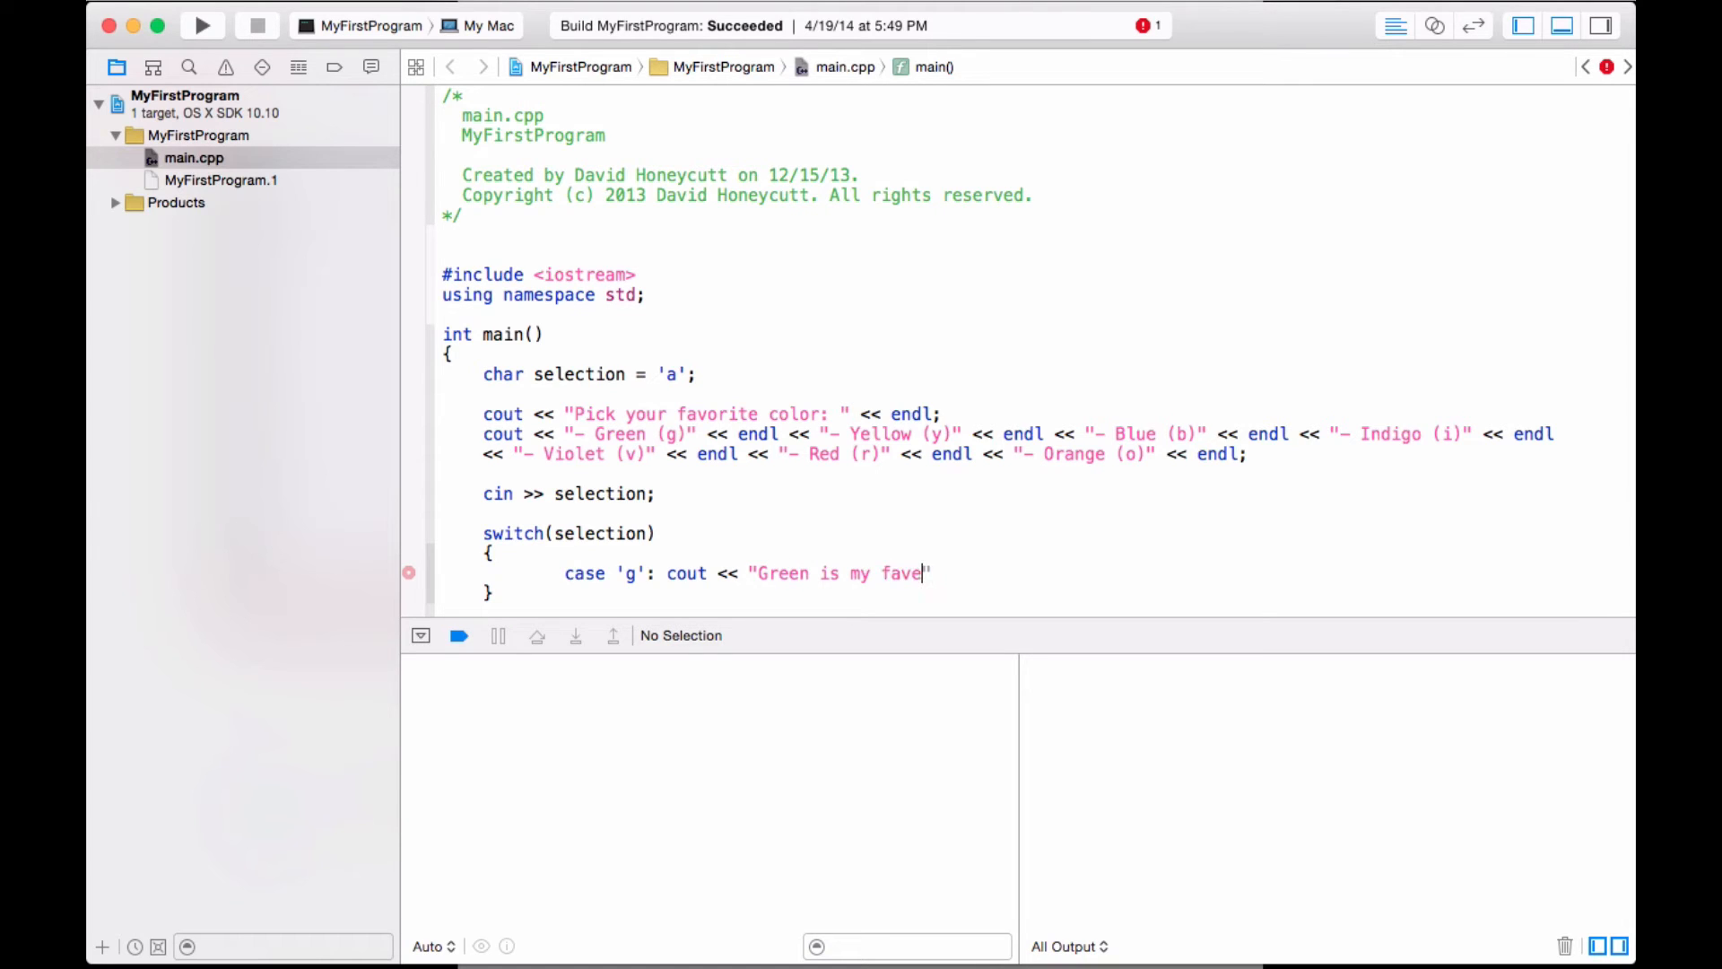
text( color too.)
key(Right)
text(;)
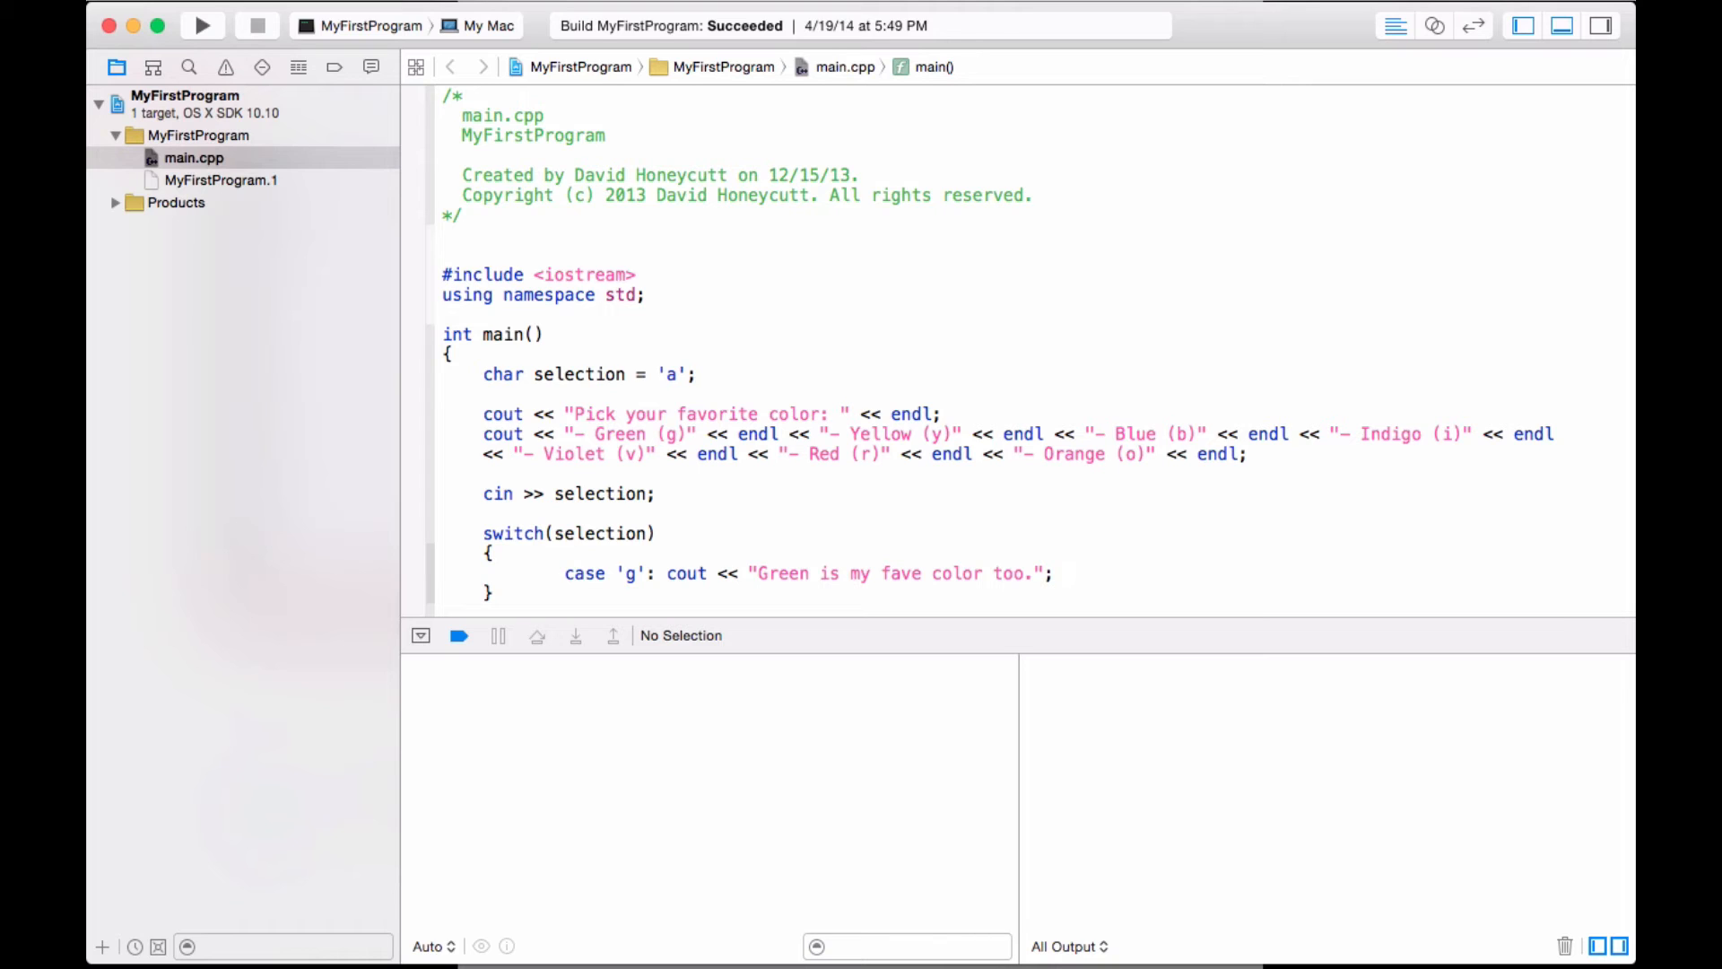
text(break;)
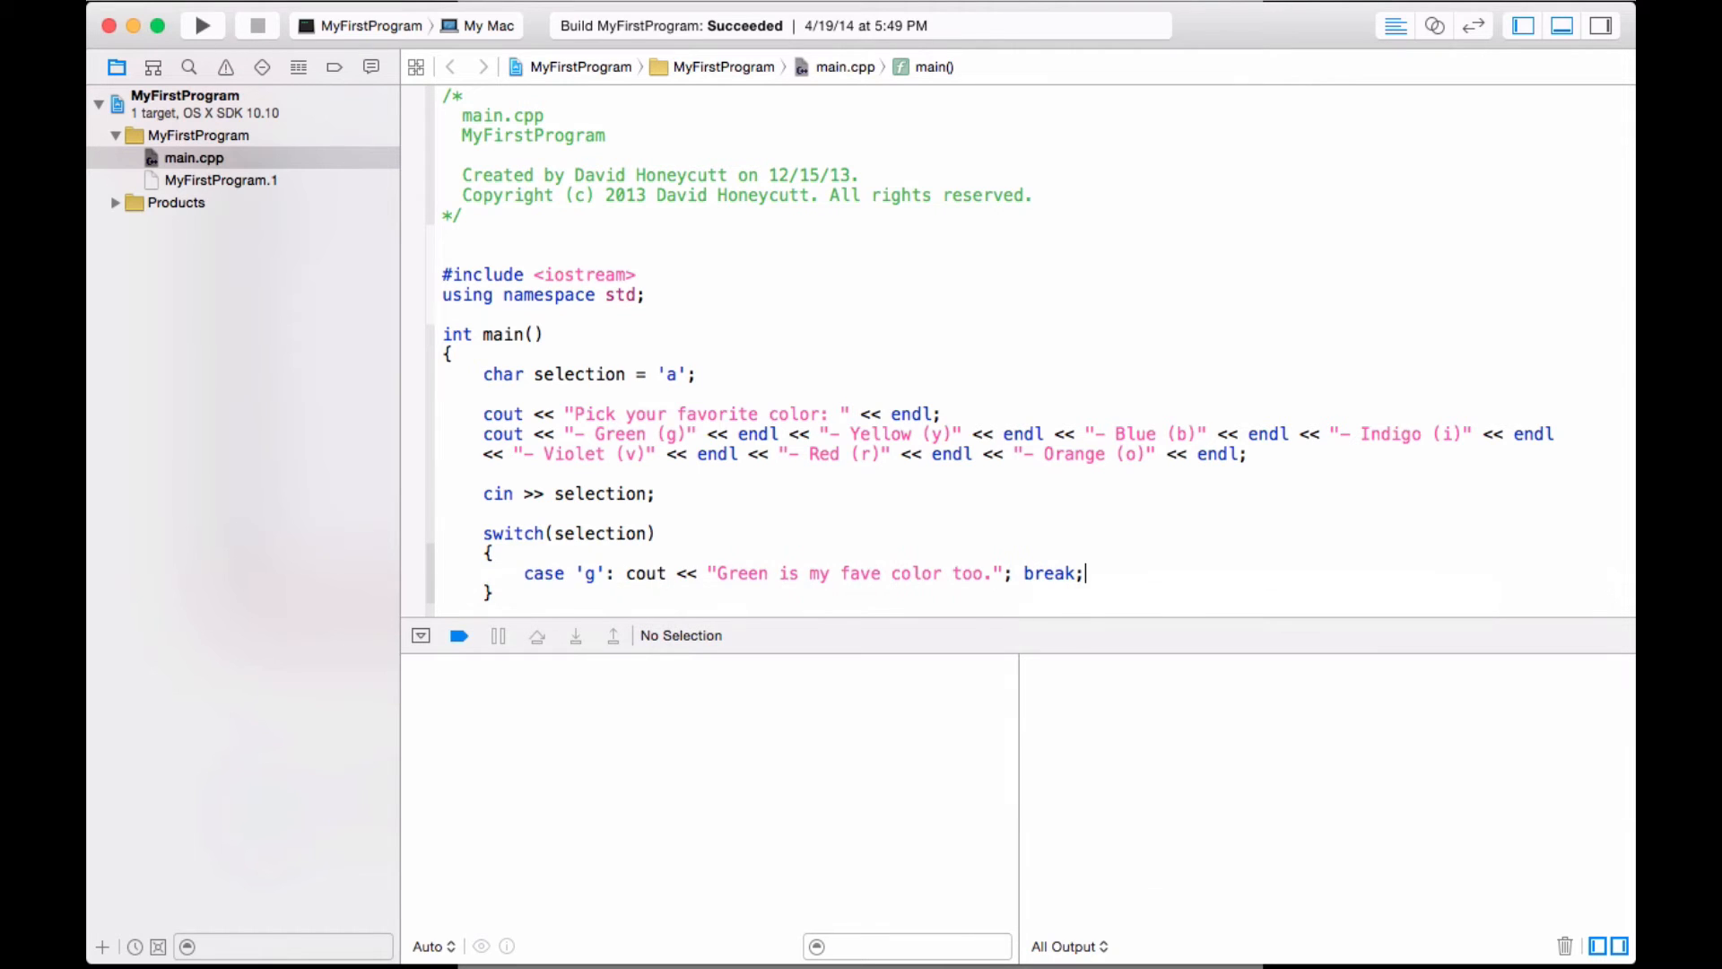
key(Return)
text(case )
text('y':)
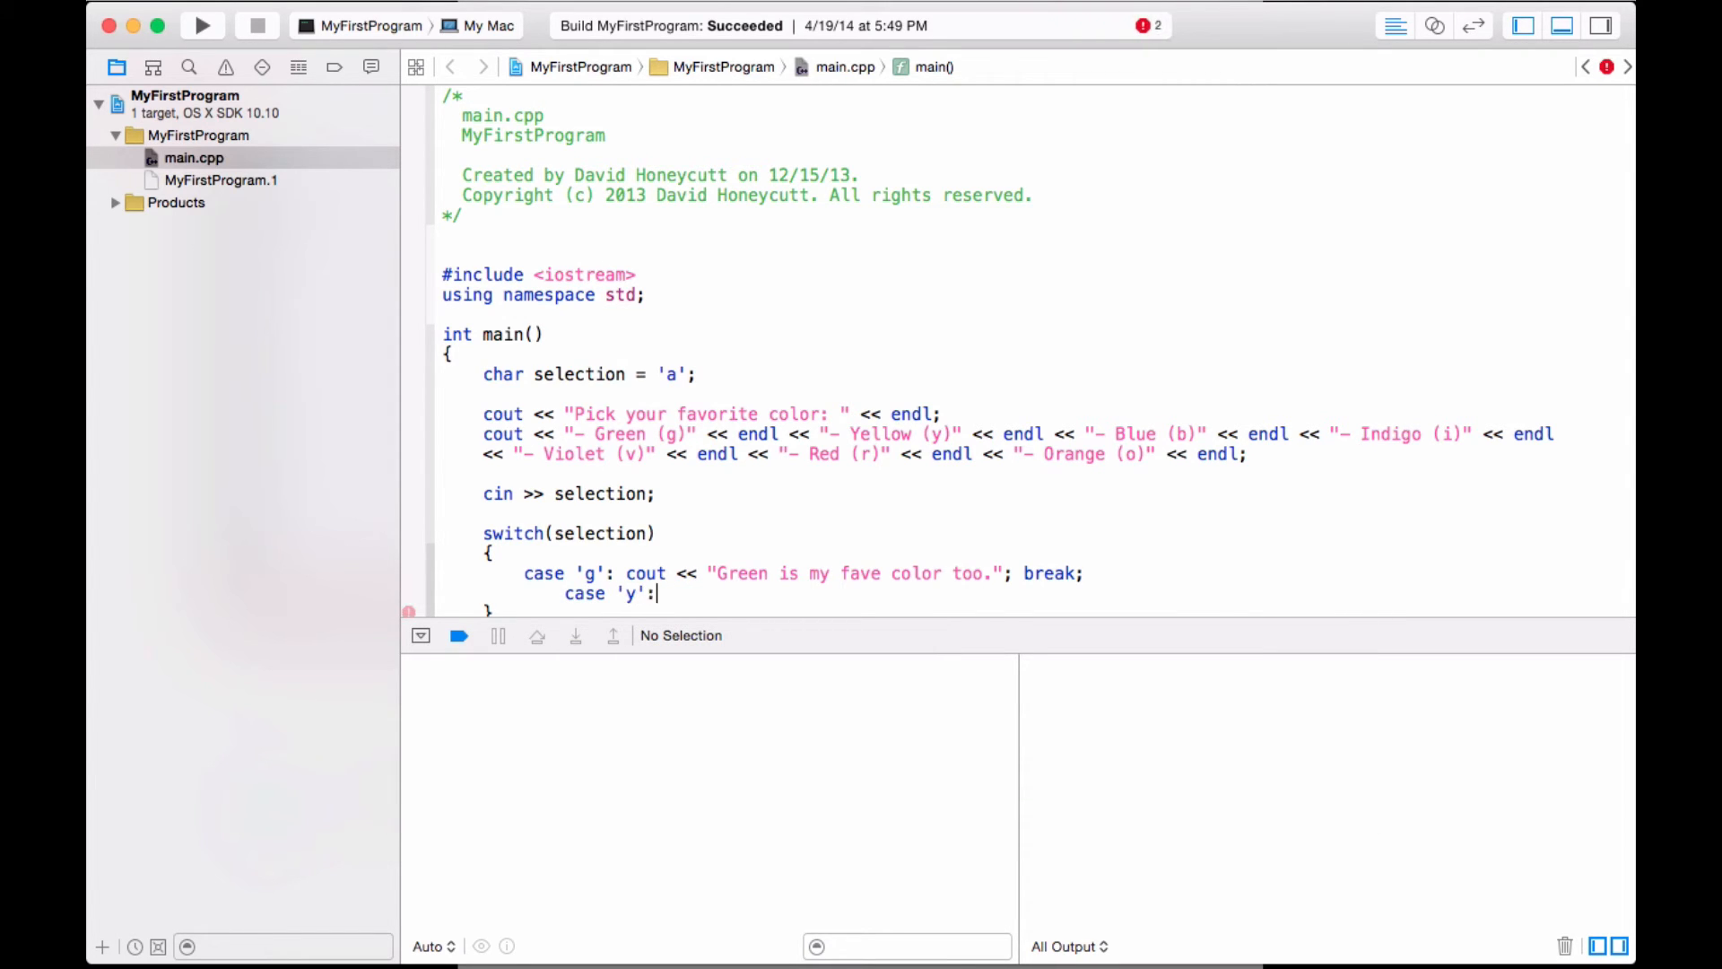
text( cout MM)
Add case 'y' printing "Yellow's cool..." and case 'b' printing "Blue is nasty!", each with break.
key(BackSpace)
key(BackSpace)
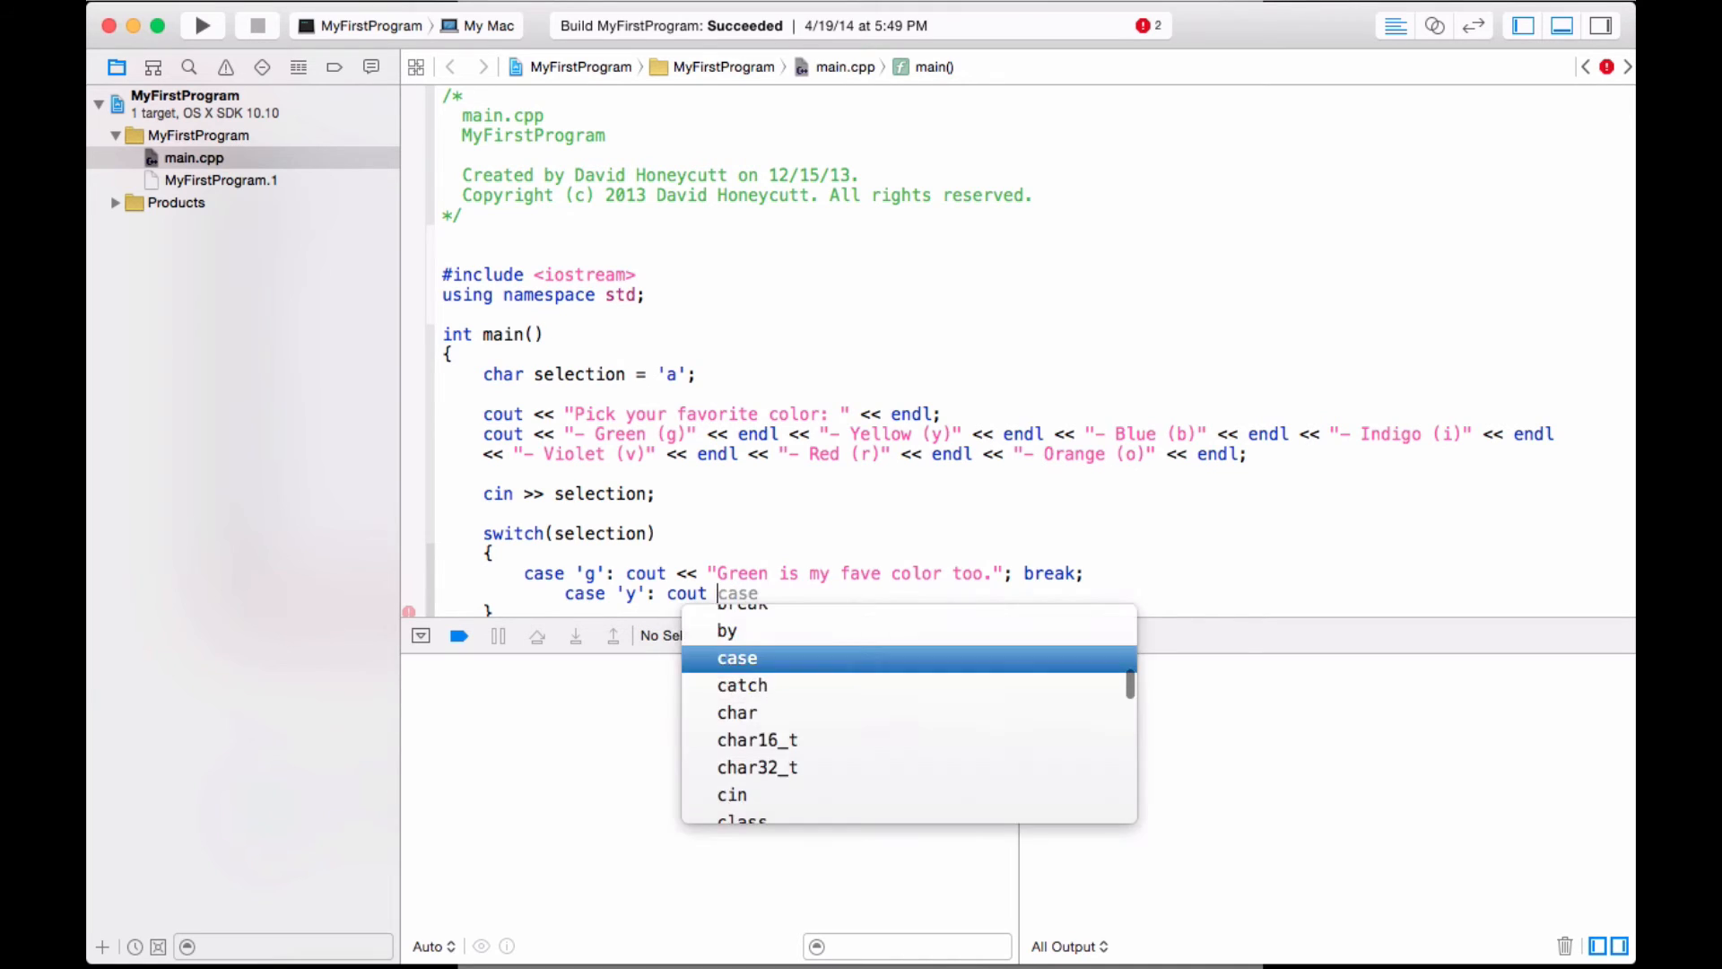
text(<< "Yell)
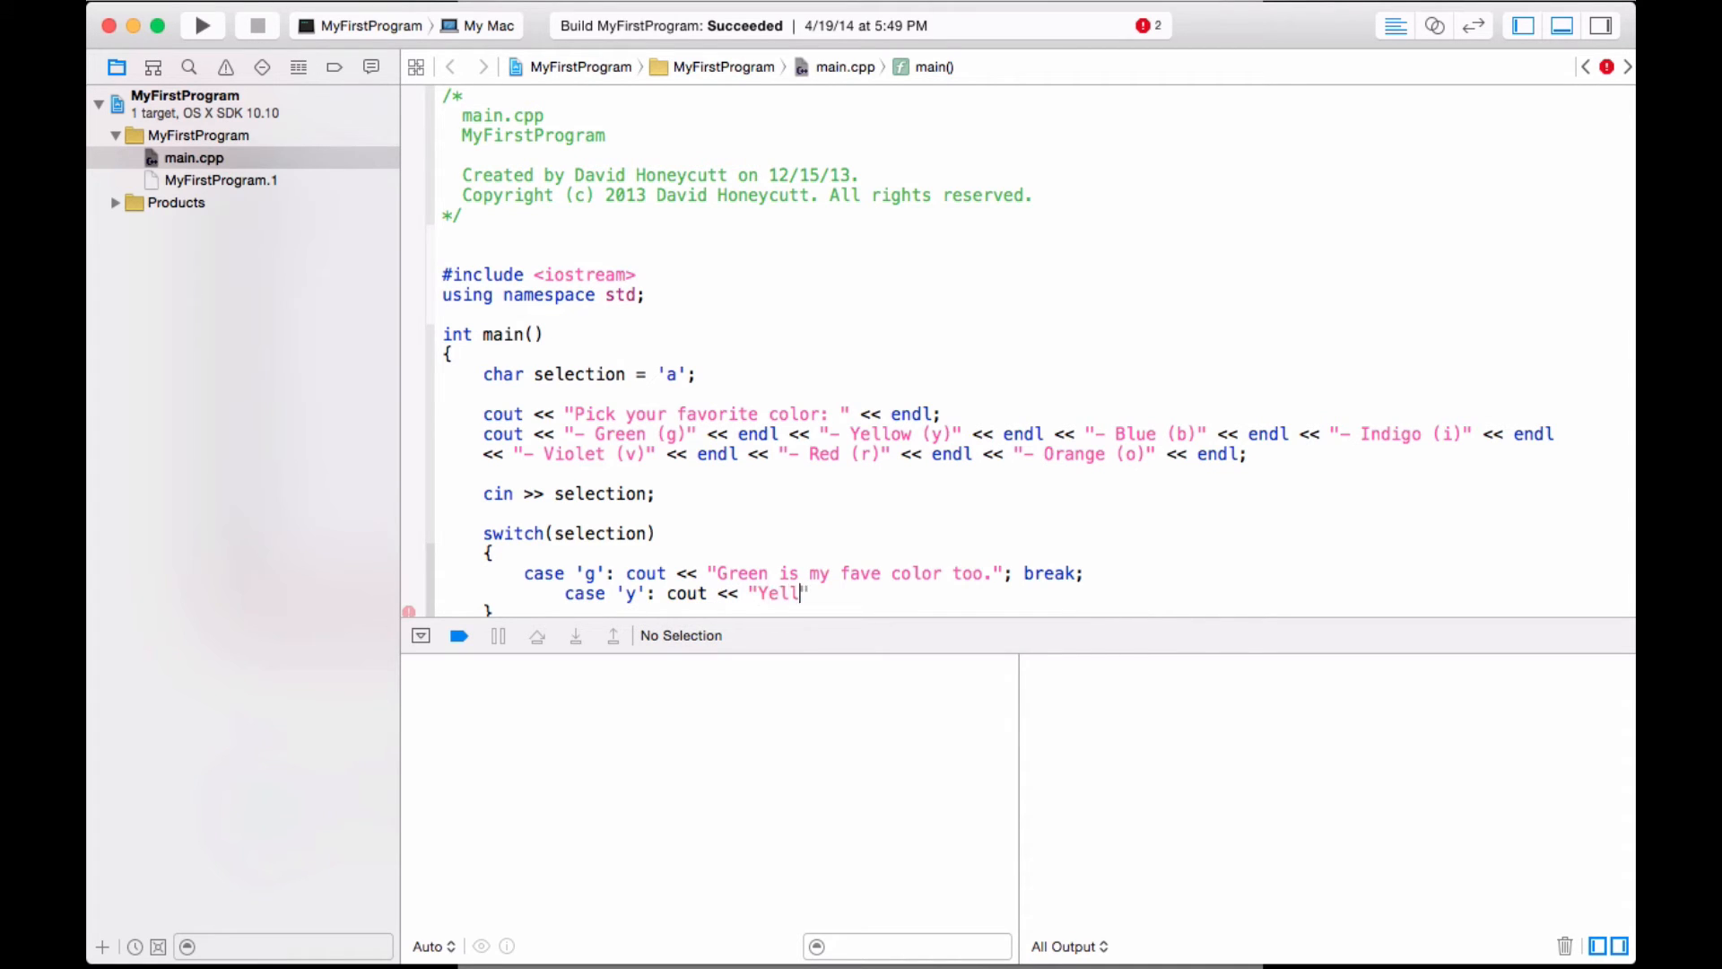
key(BackSpace)
key(BackSpace)
key(BackSpace)
text(Yello)
text(w's cool.)
text(.."; )
text(break;)
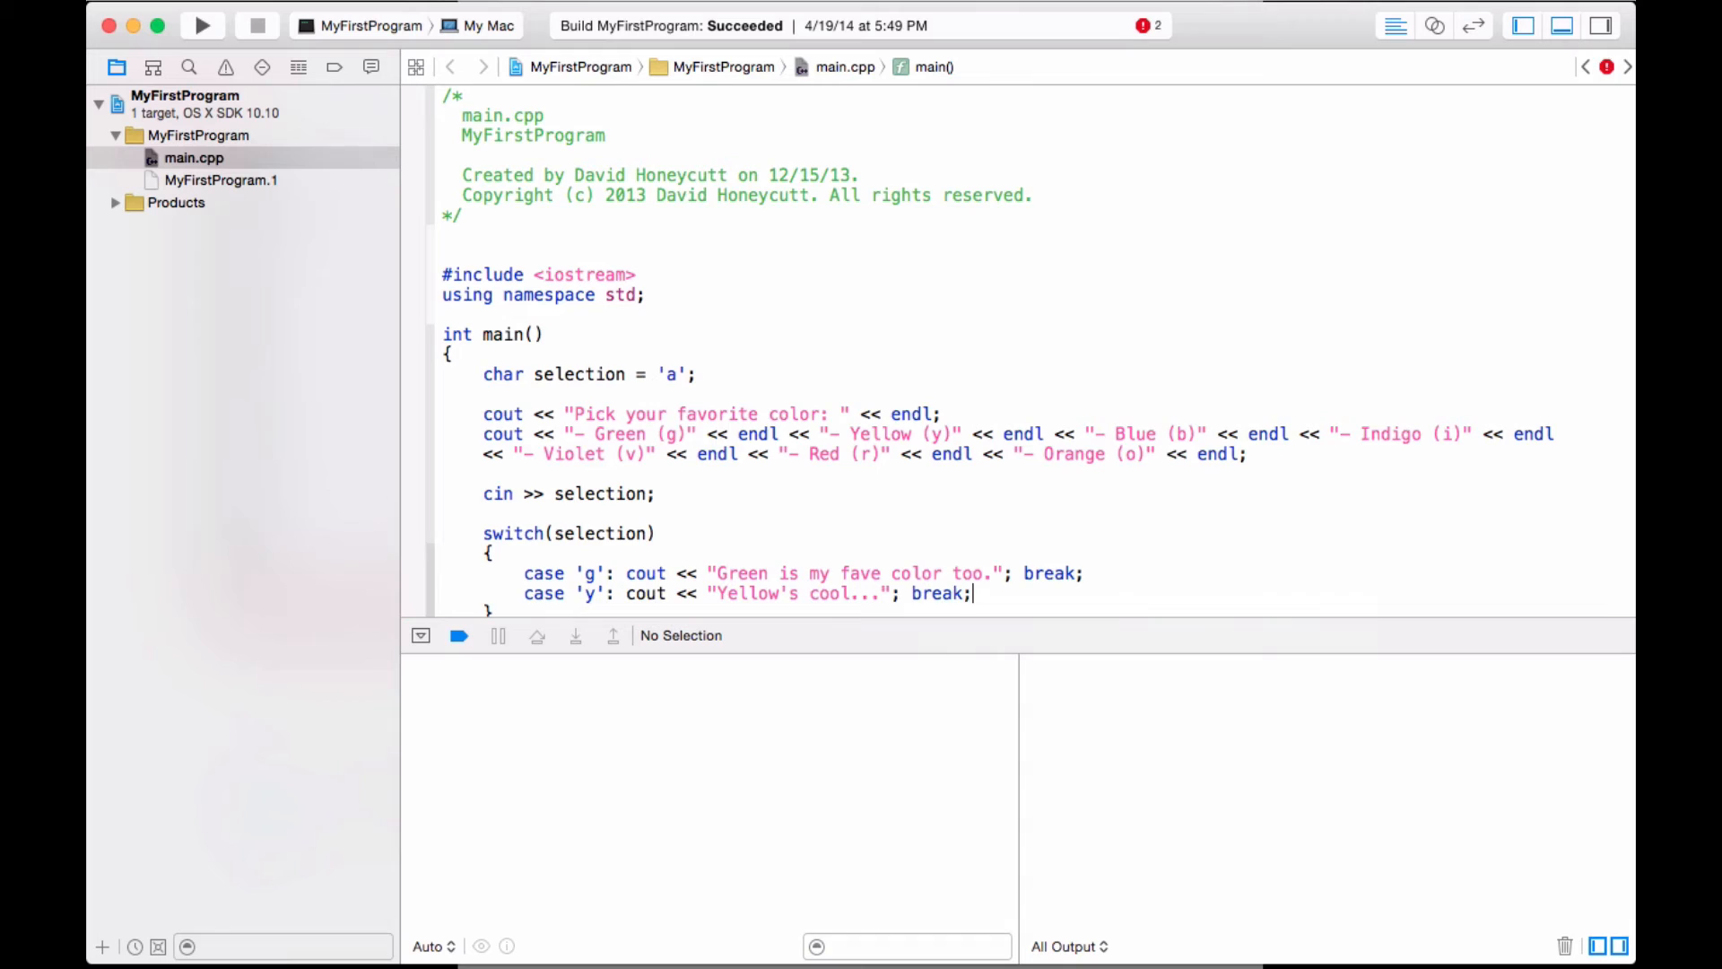
key(Return)
text(case )
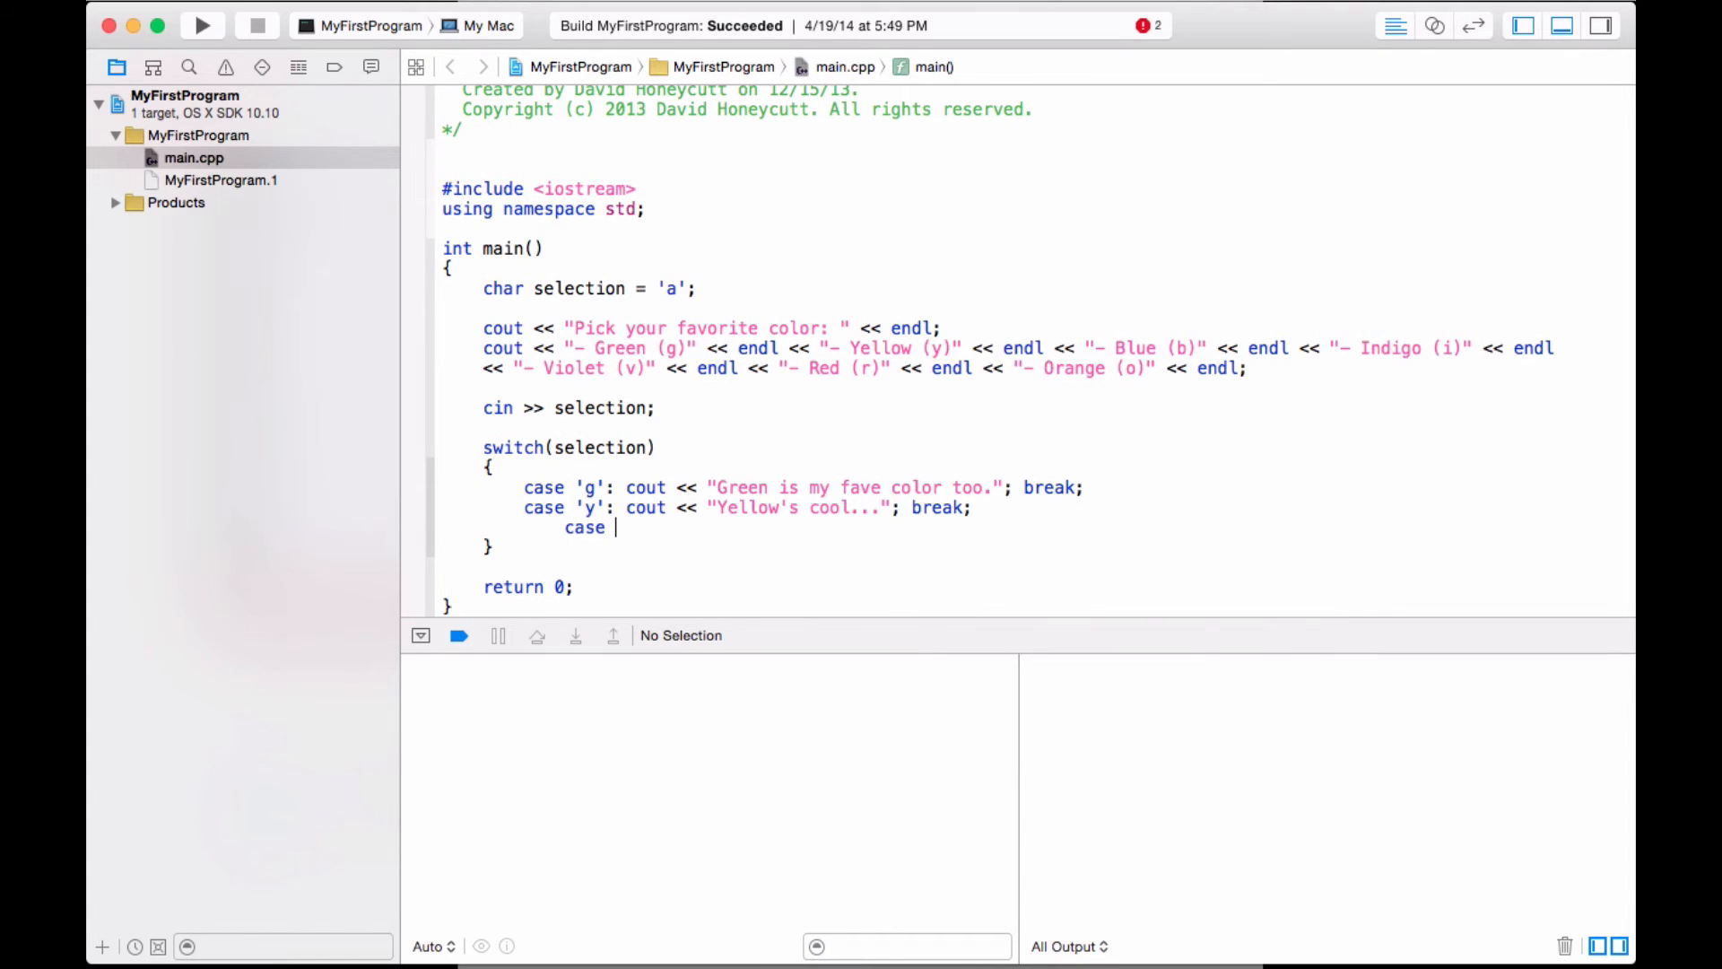
text('b')
text(: cout <)
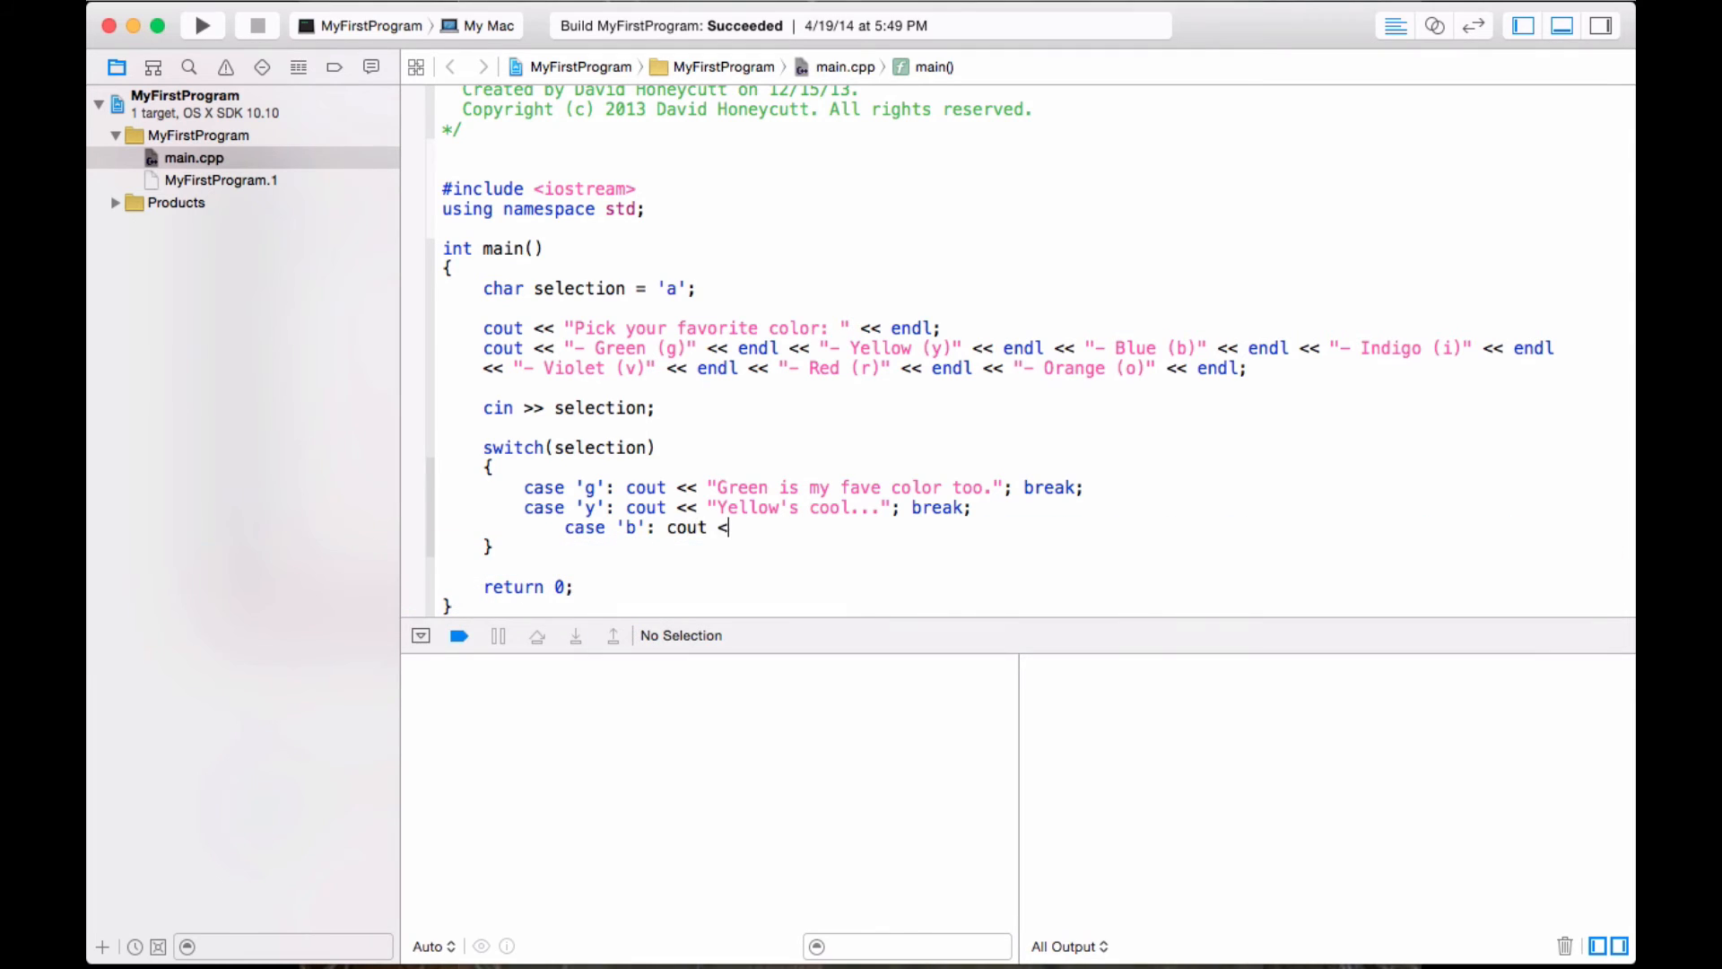
text(< "Blue)
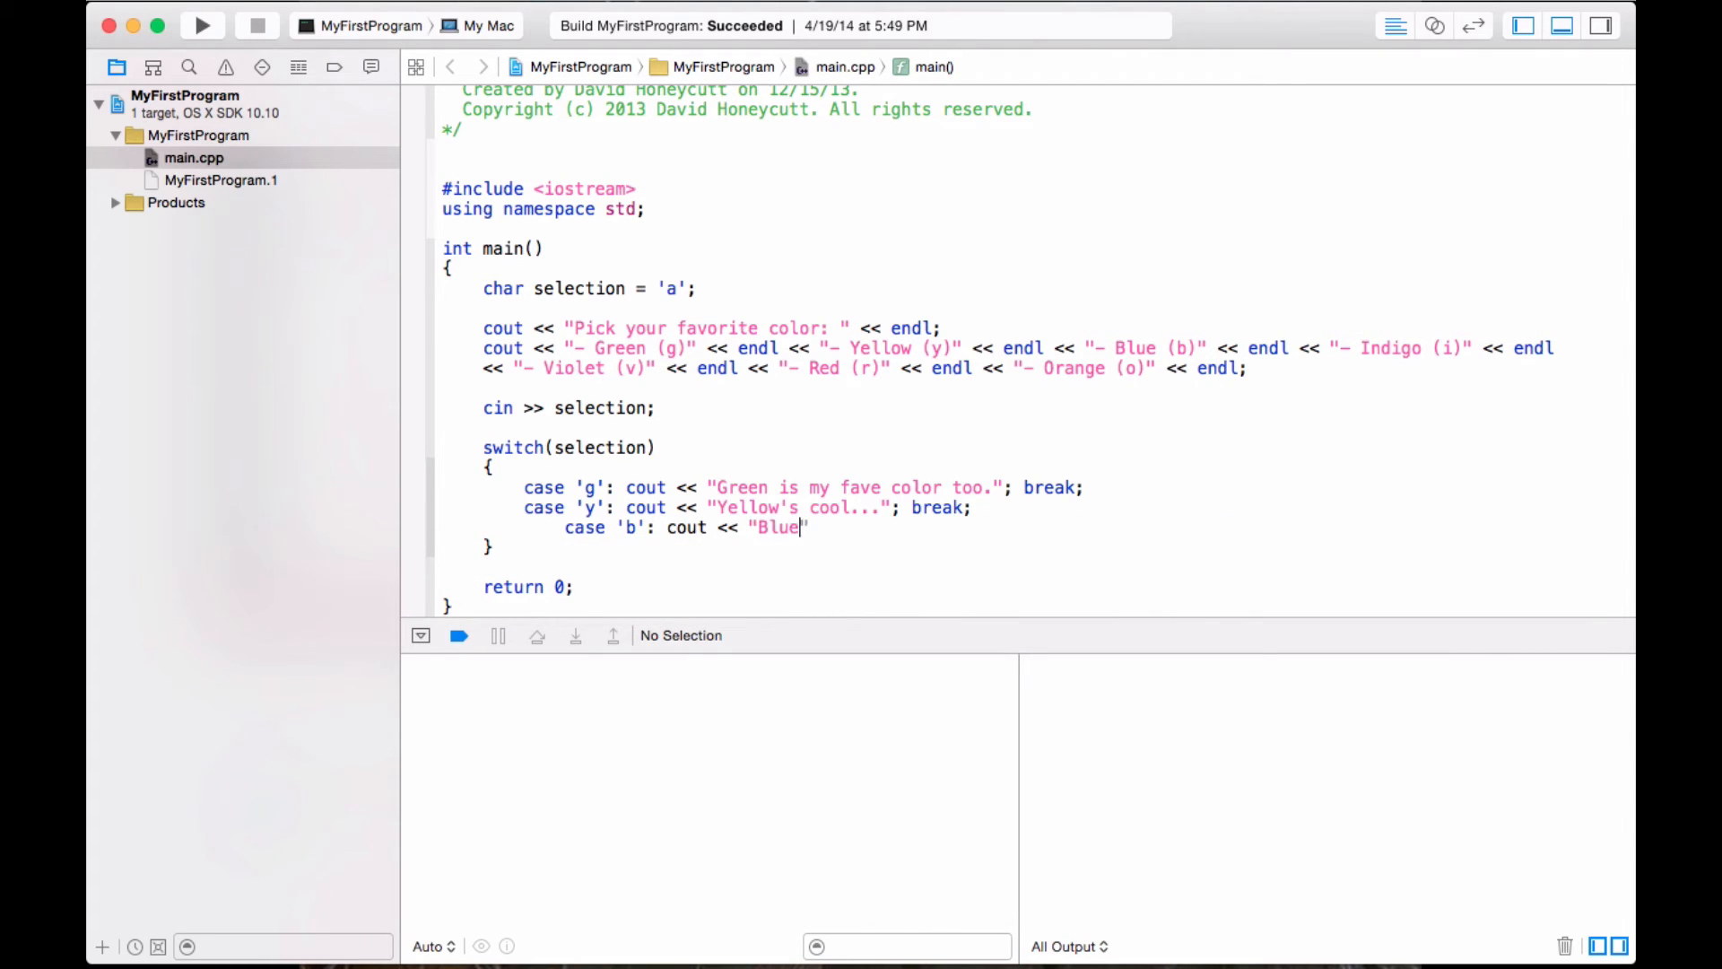
text( is nasty.)
key(BackSpace)
text(!"; b)
text(reak;)
Add case 'i' printing "My friend's girlfriend's name is Indigo." followed by break.
key(Return)
text(cas)
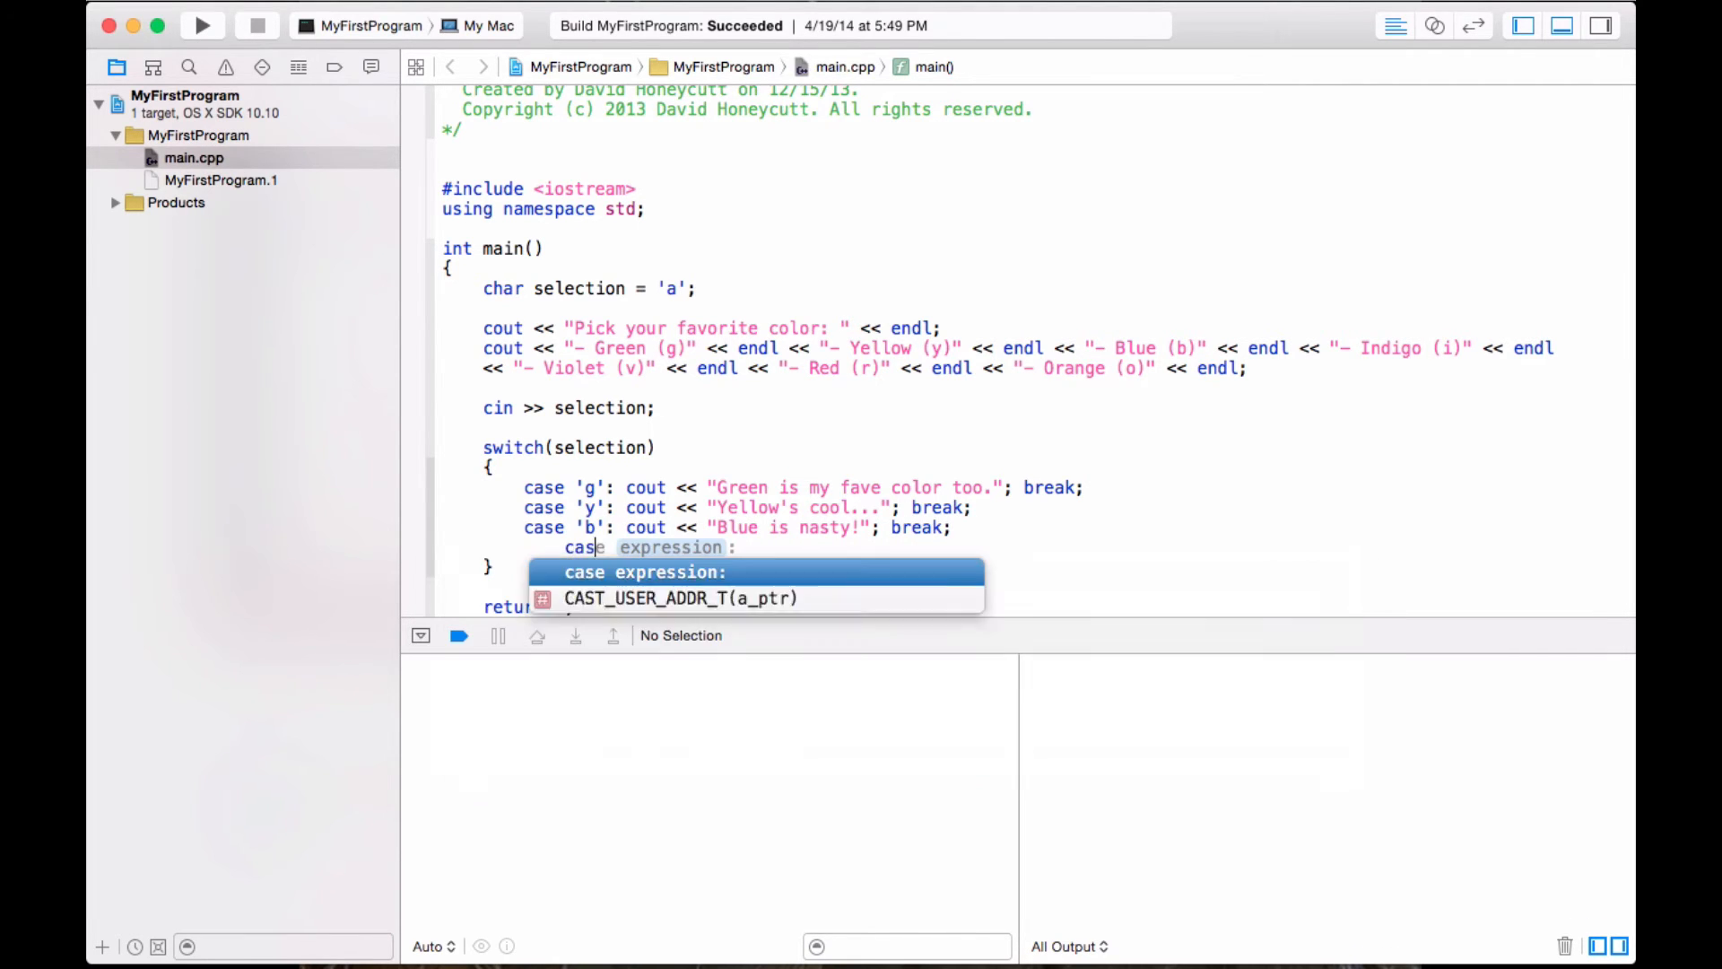
text(e 'i')
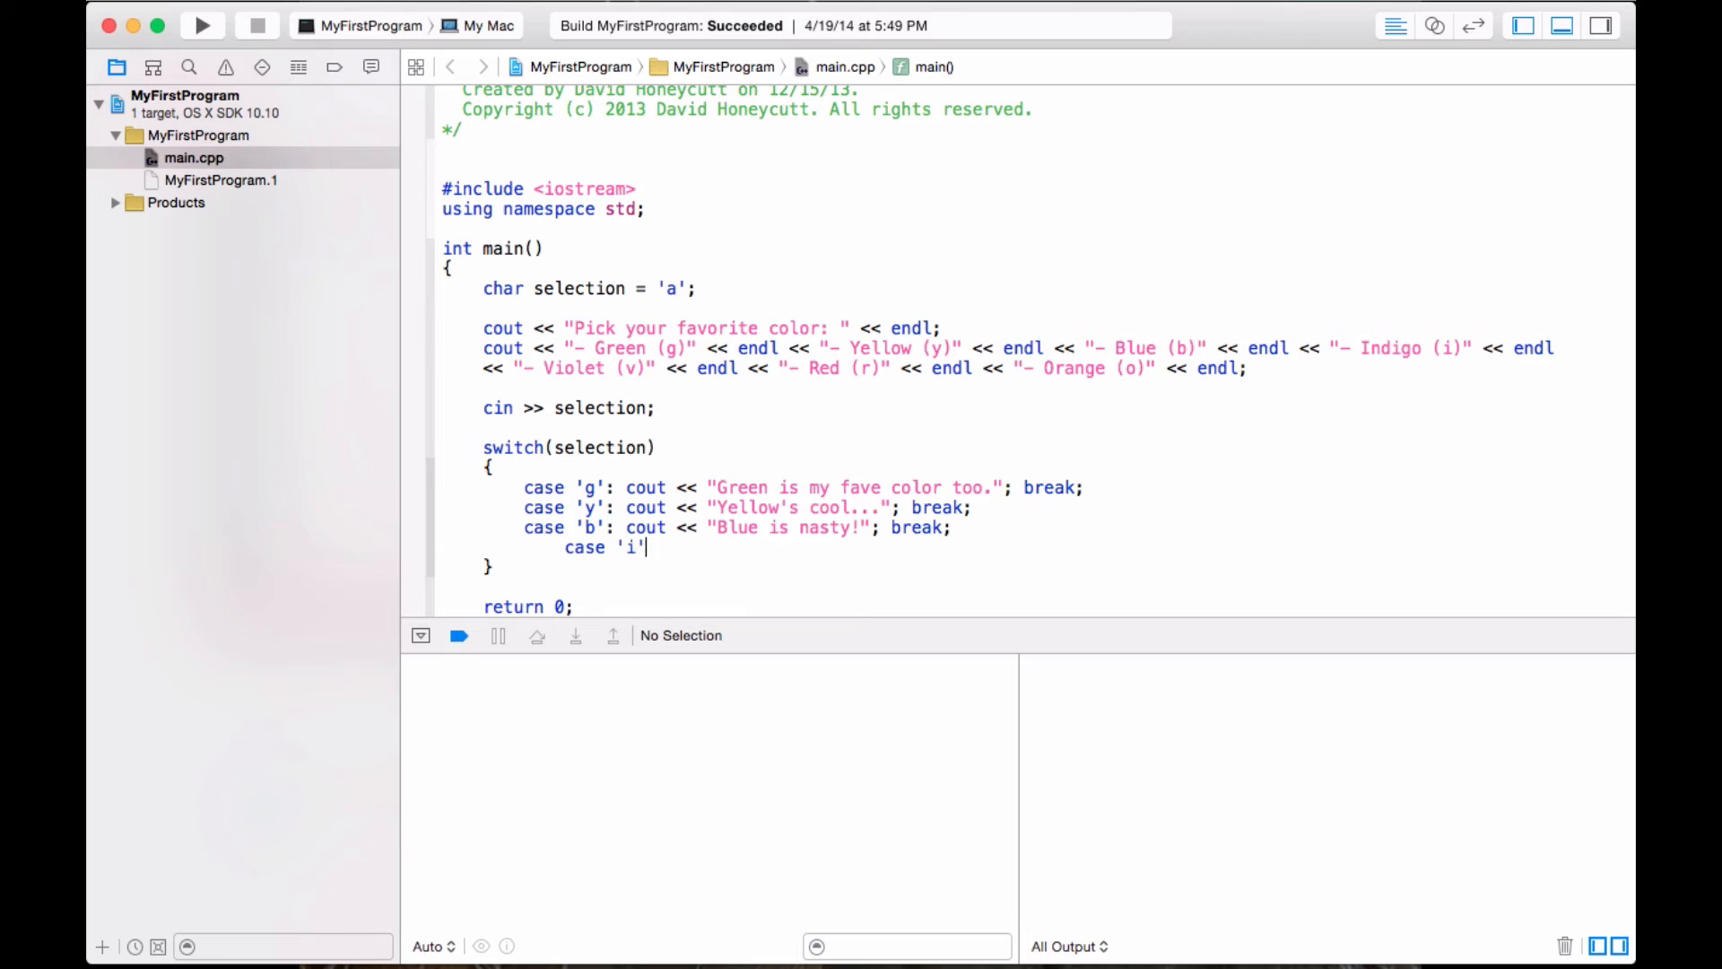
text(: cout << )
text(:)
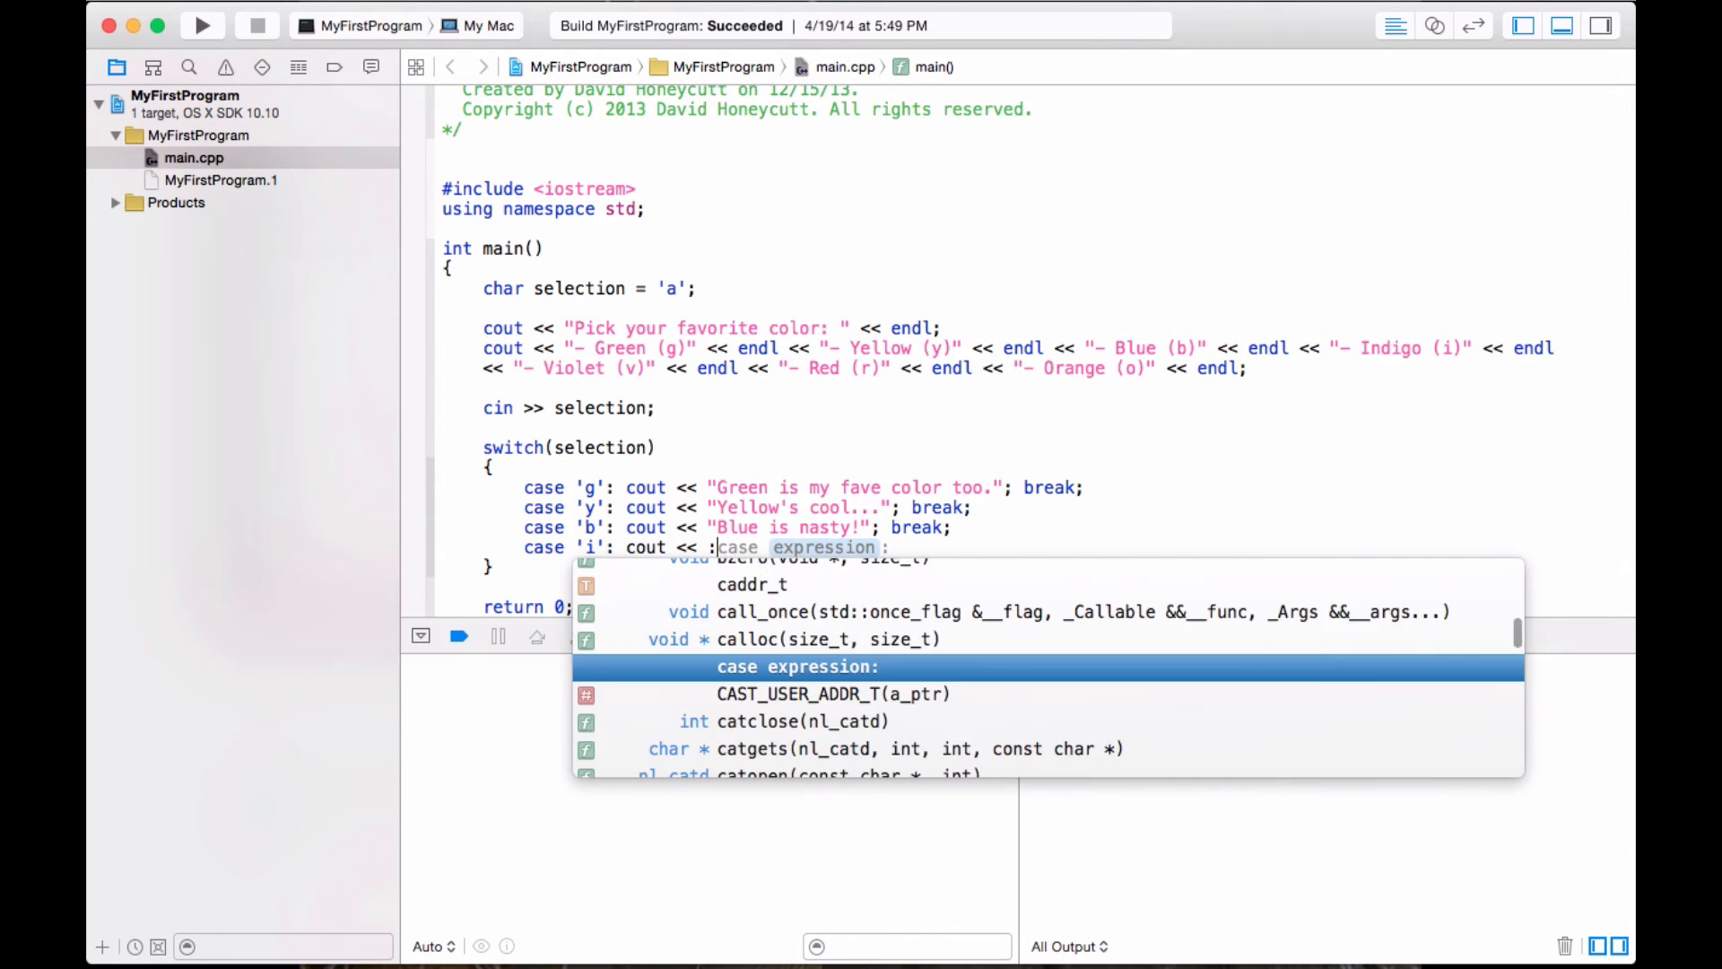
text( ")
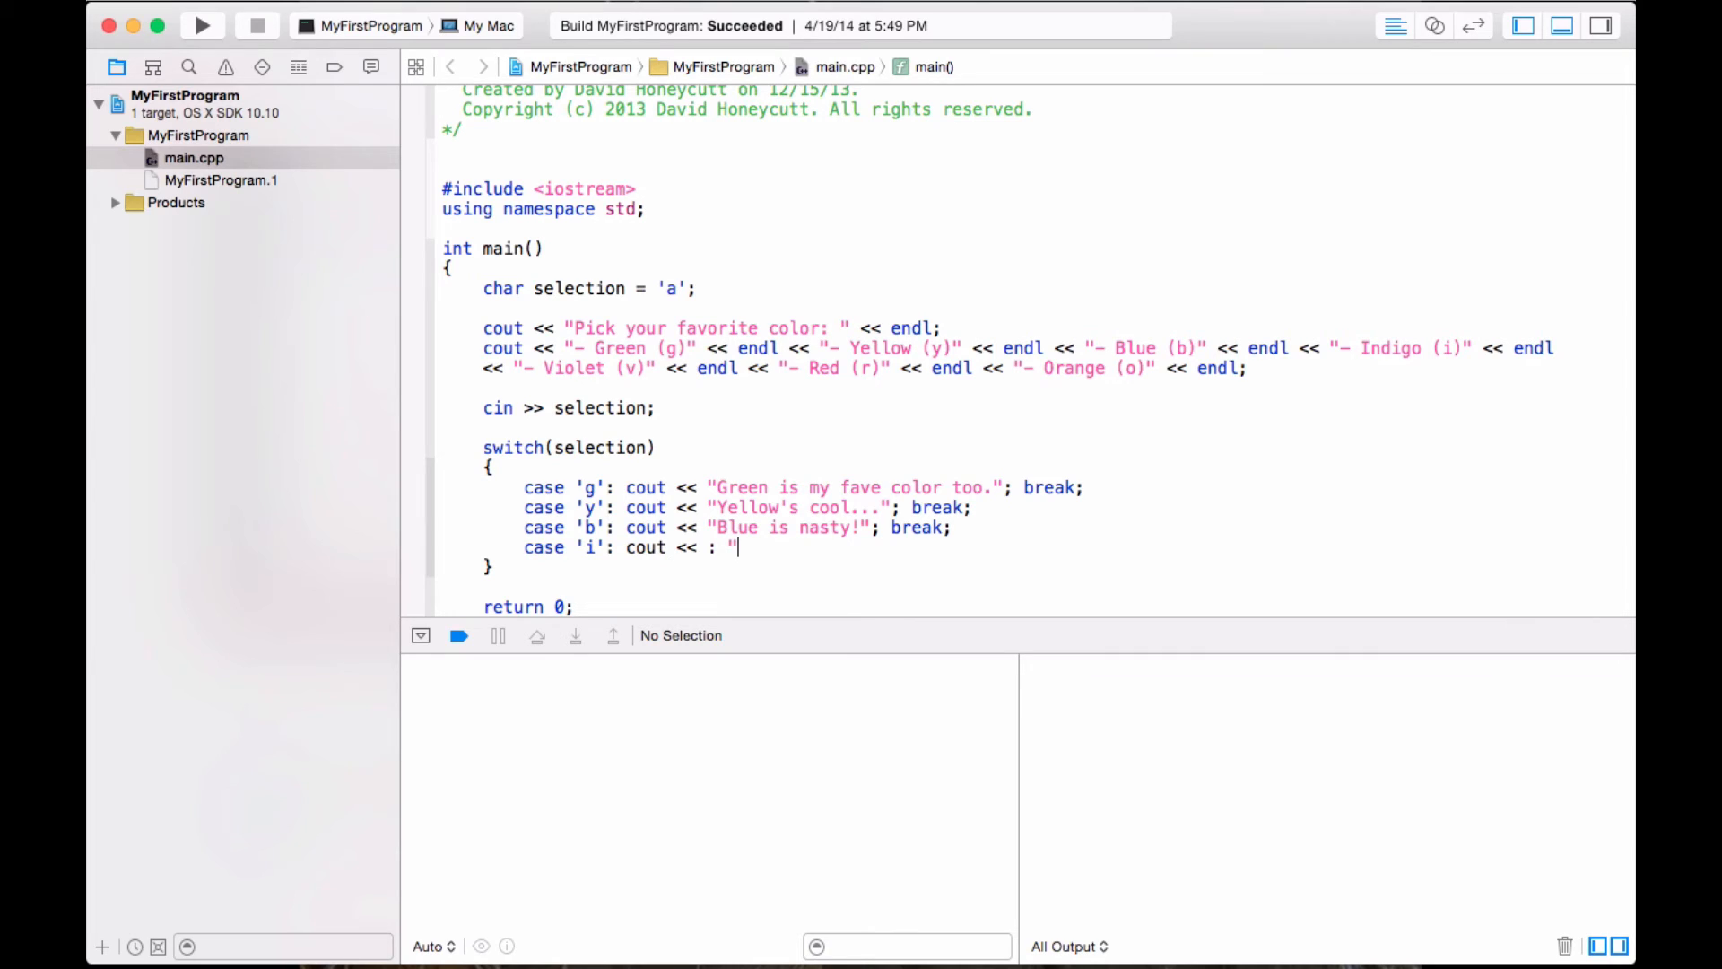
key(BackSpace)
key(BackSpace)
key(BackSpace)
text("My)
text( frie)
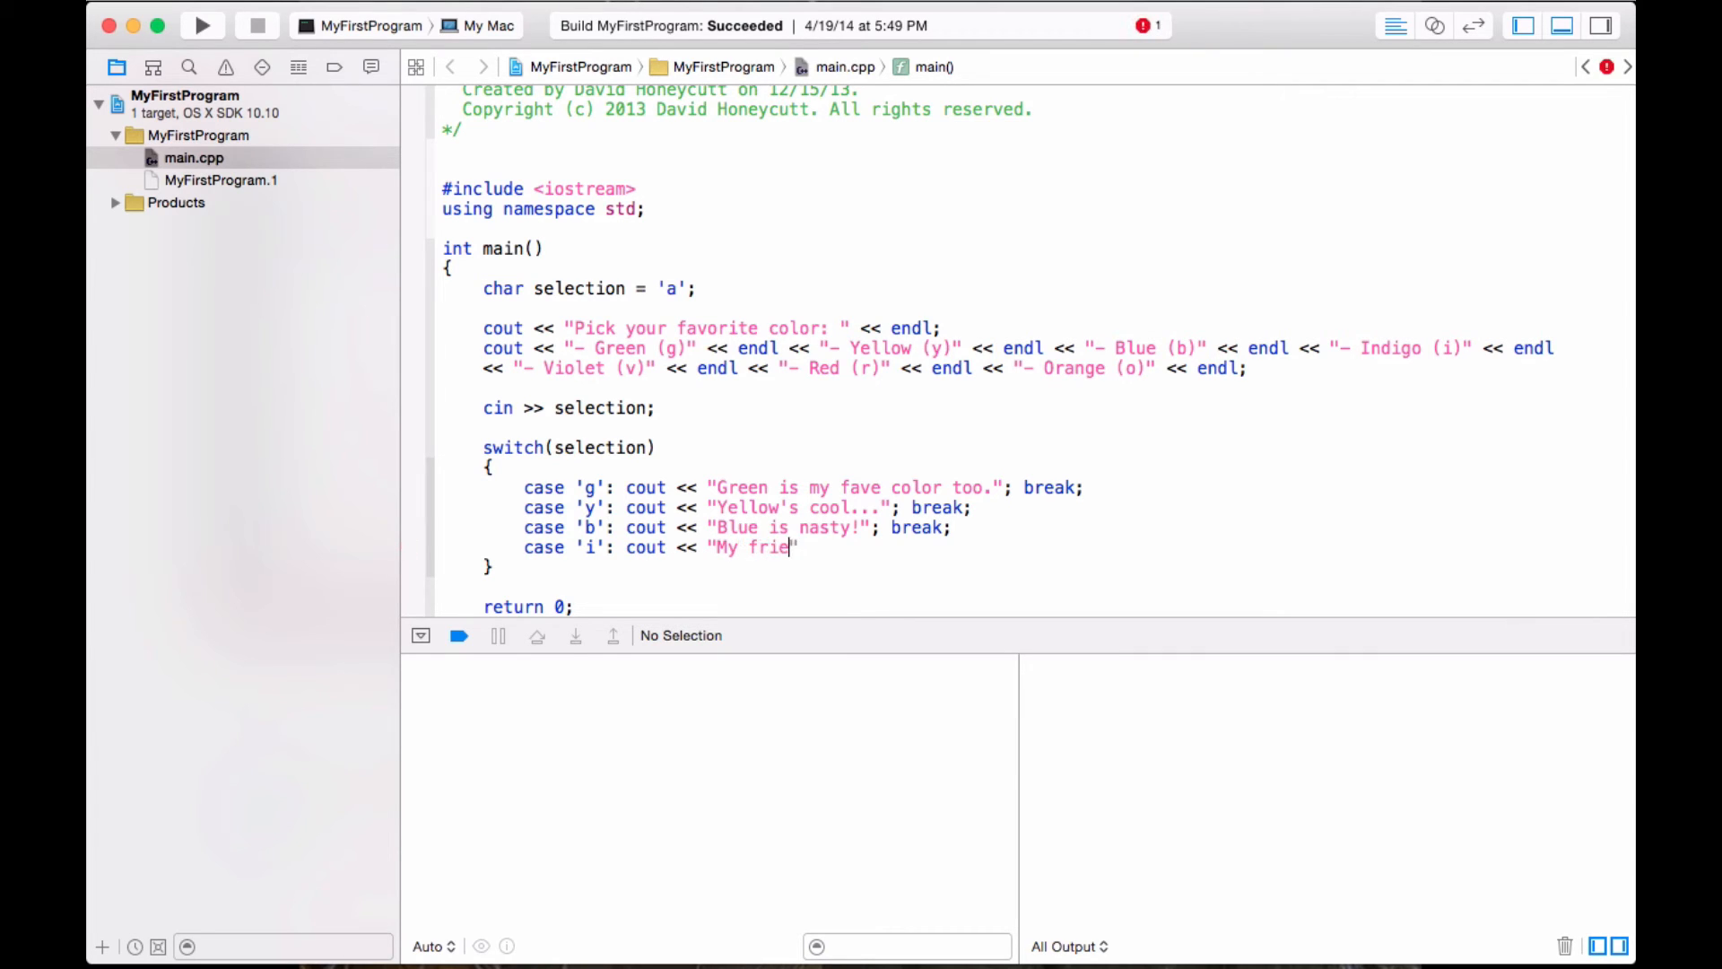
text(nd's gir)
text(lfriend's name)
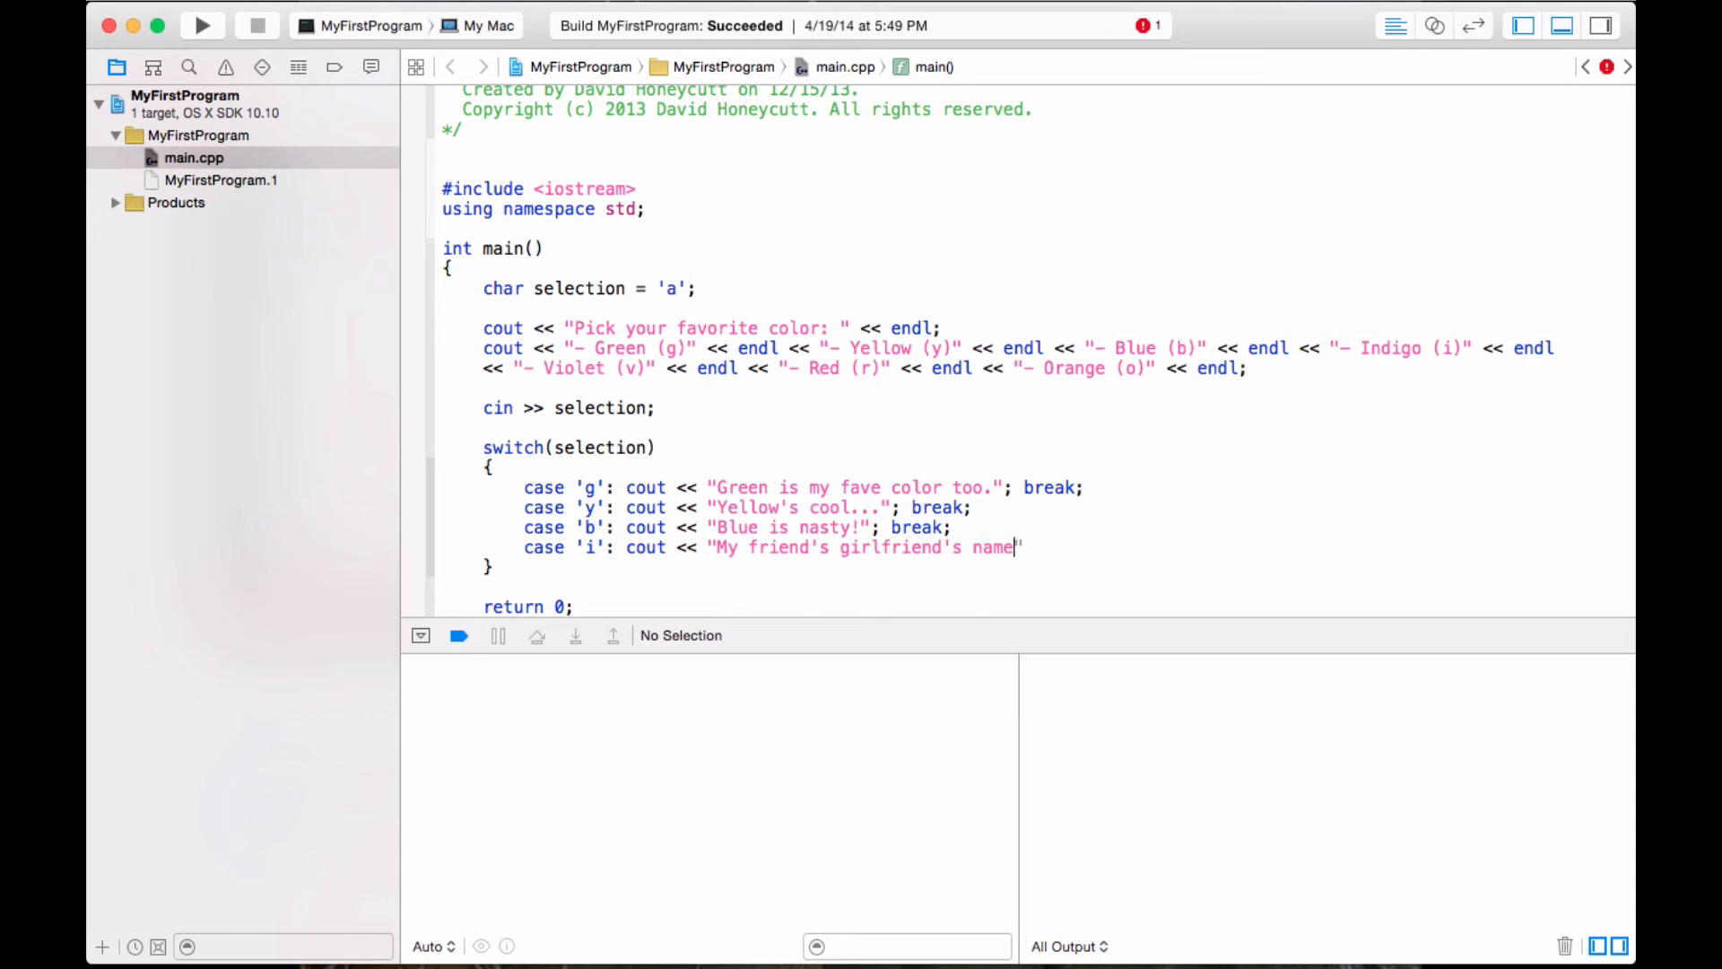
text( is Indigo)
text(.")
text(; break;)
key(Return)
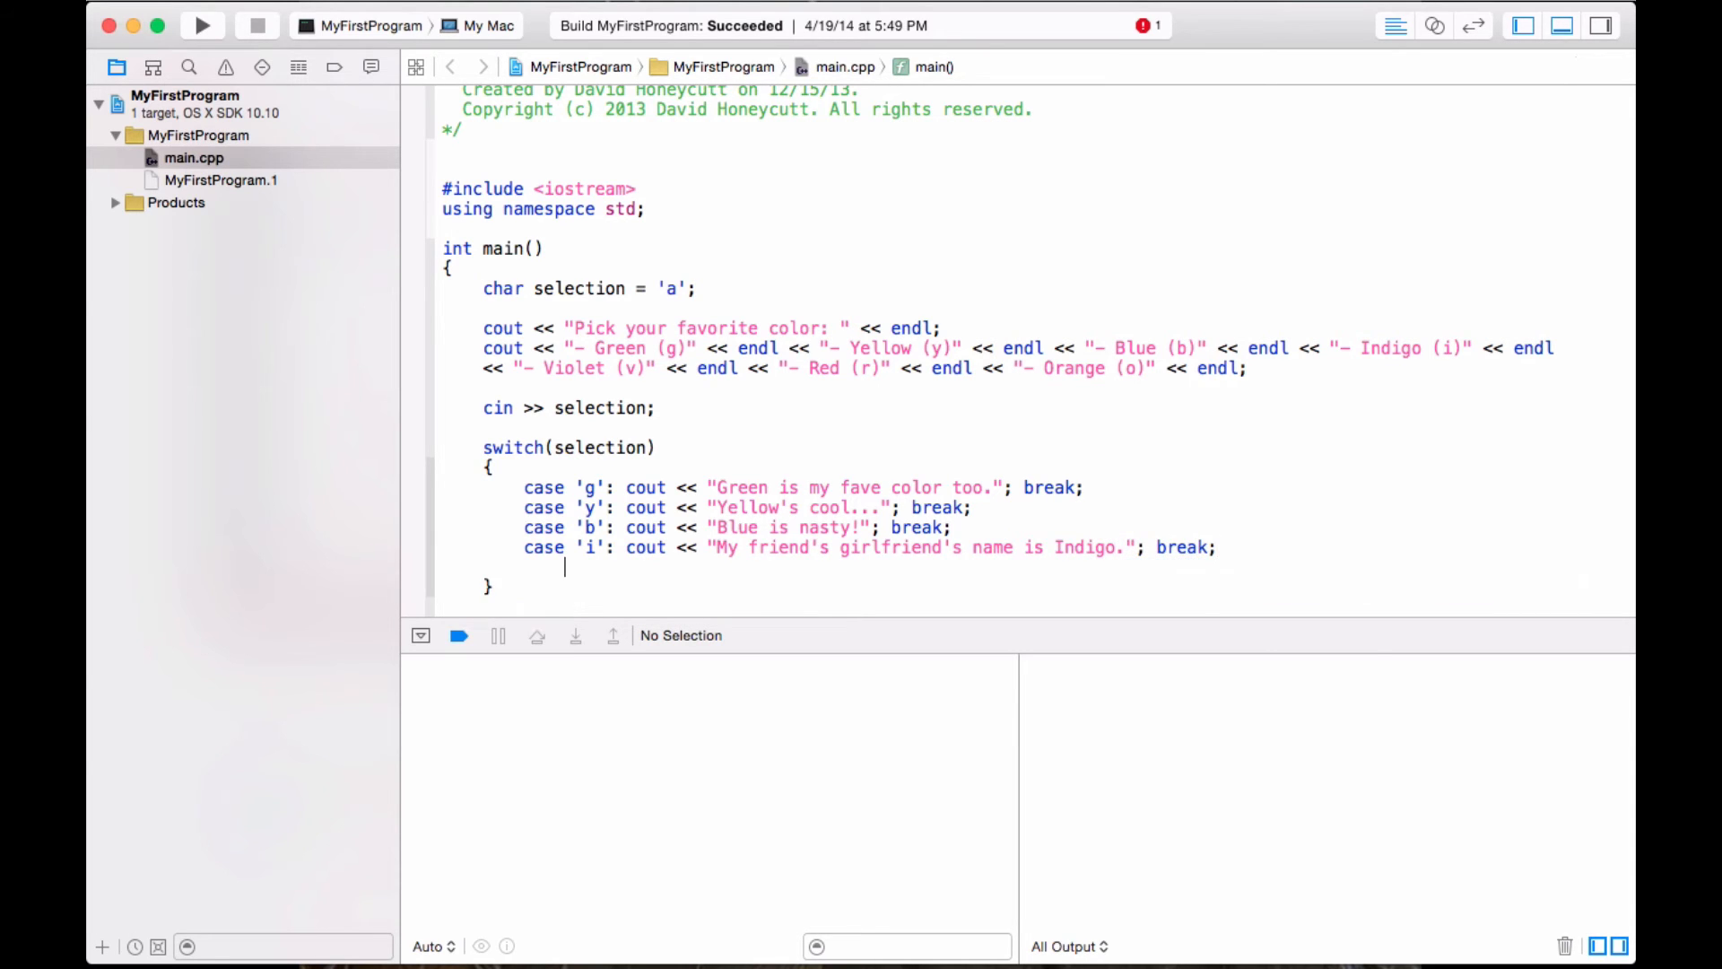
text(case ')
text(v')
text(: cout << )
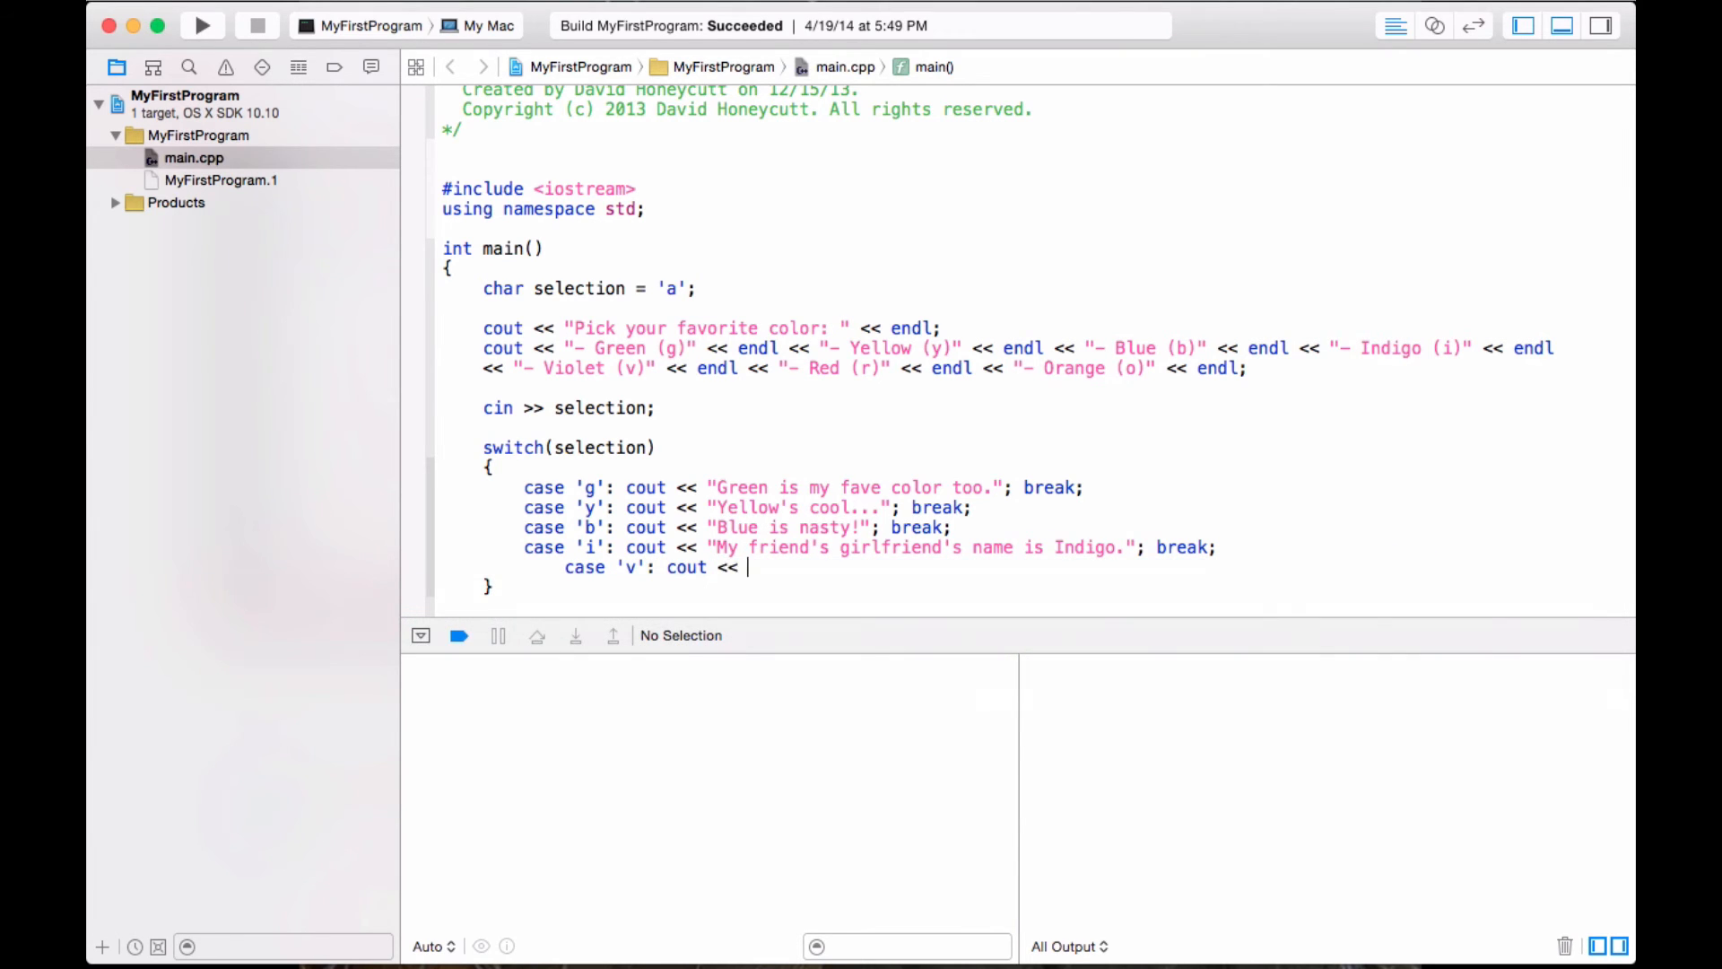
text(")
text(Yuk...")
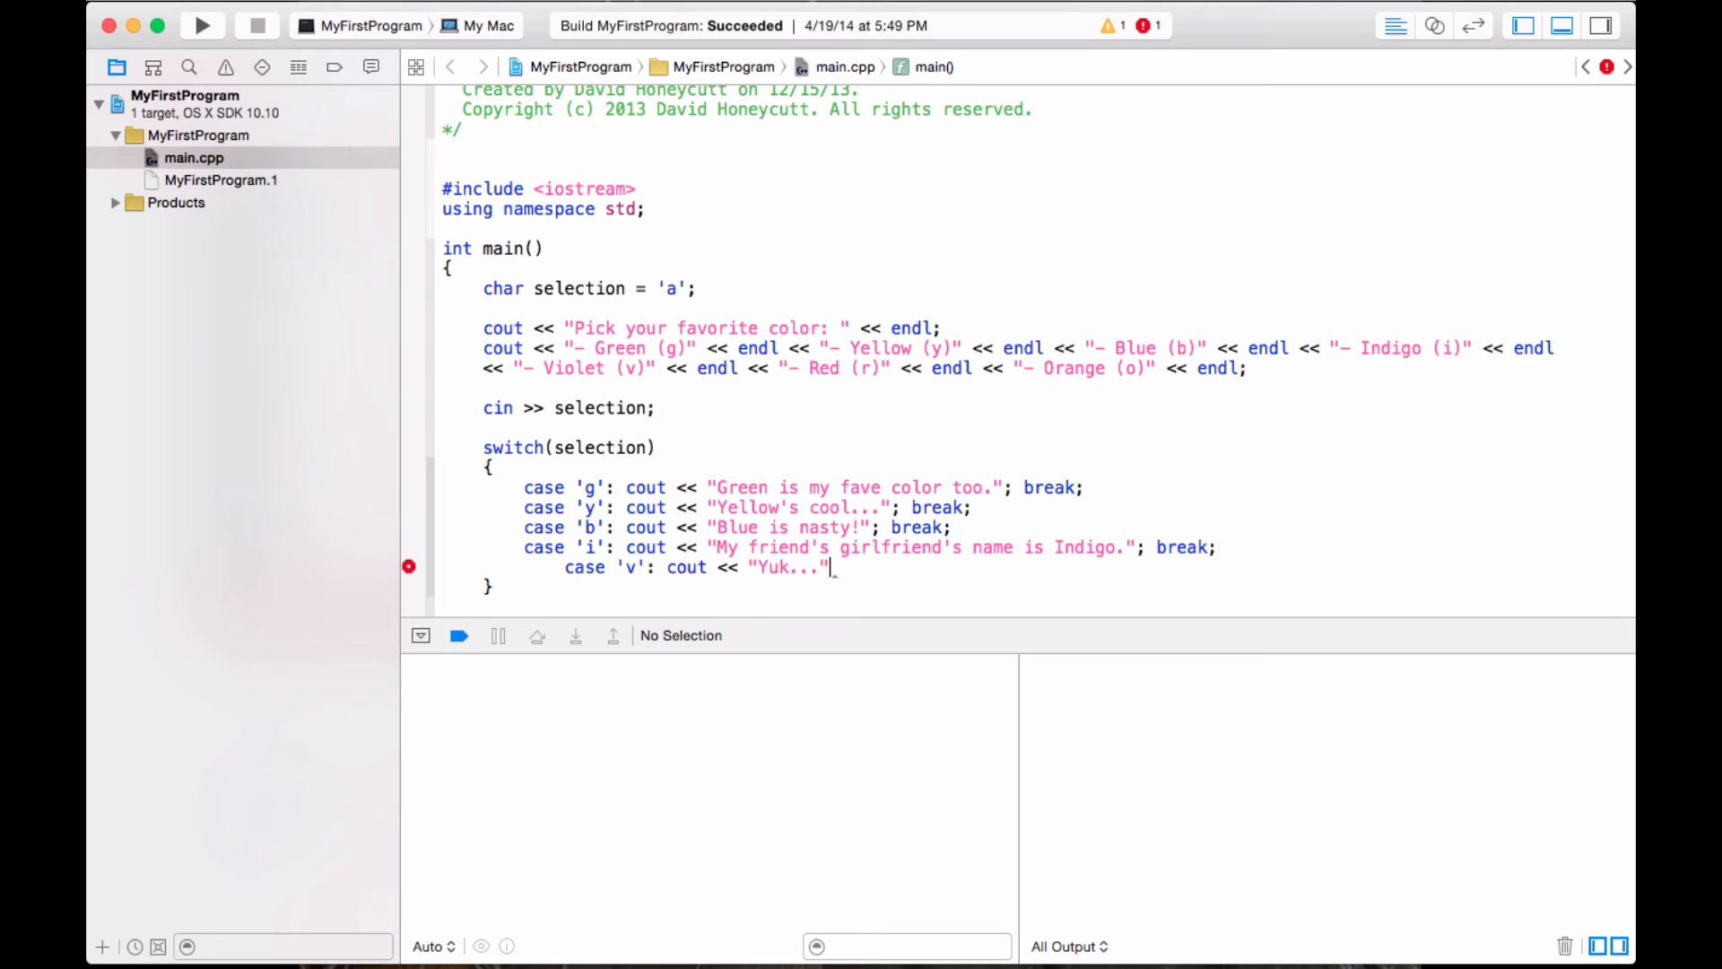
text(;)
text( break;)
Add the switch cases 'v', 'r' and 'o', ending with cout "Orange is the color of my true love's hair." and break.
key(Return)
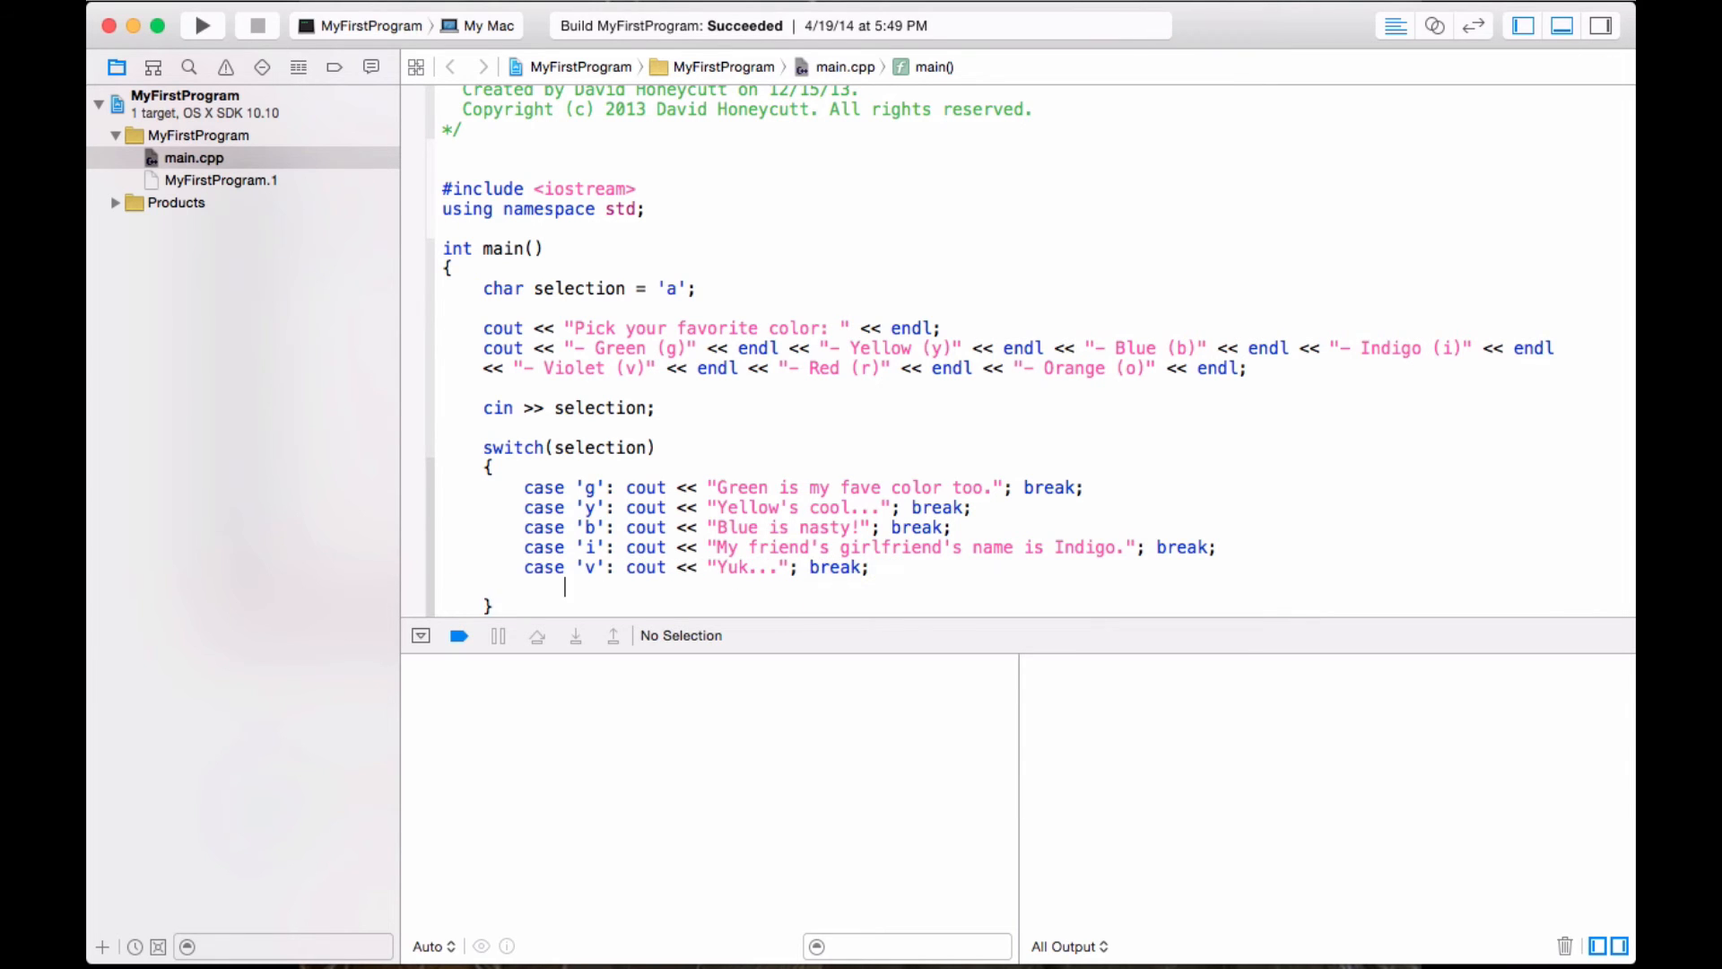
text(case)
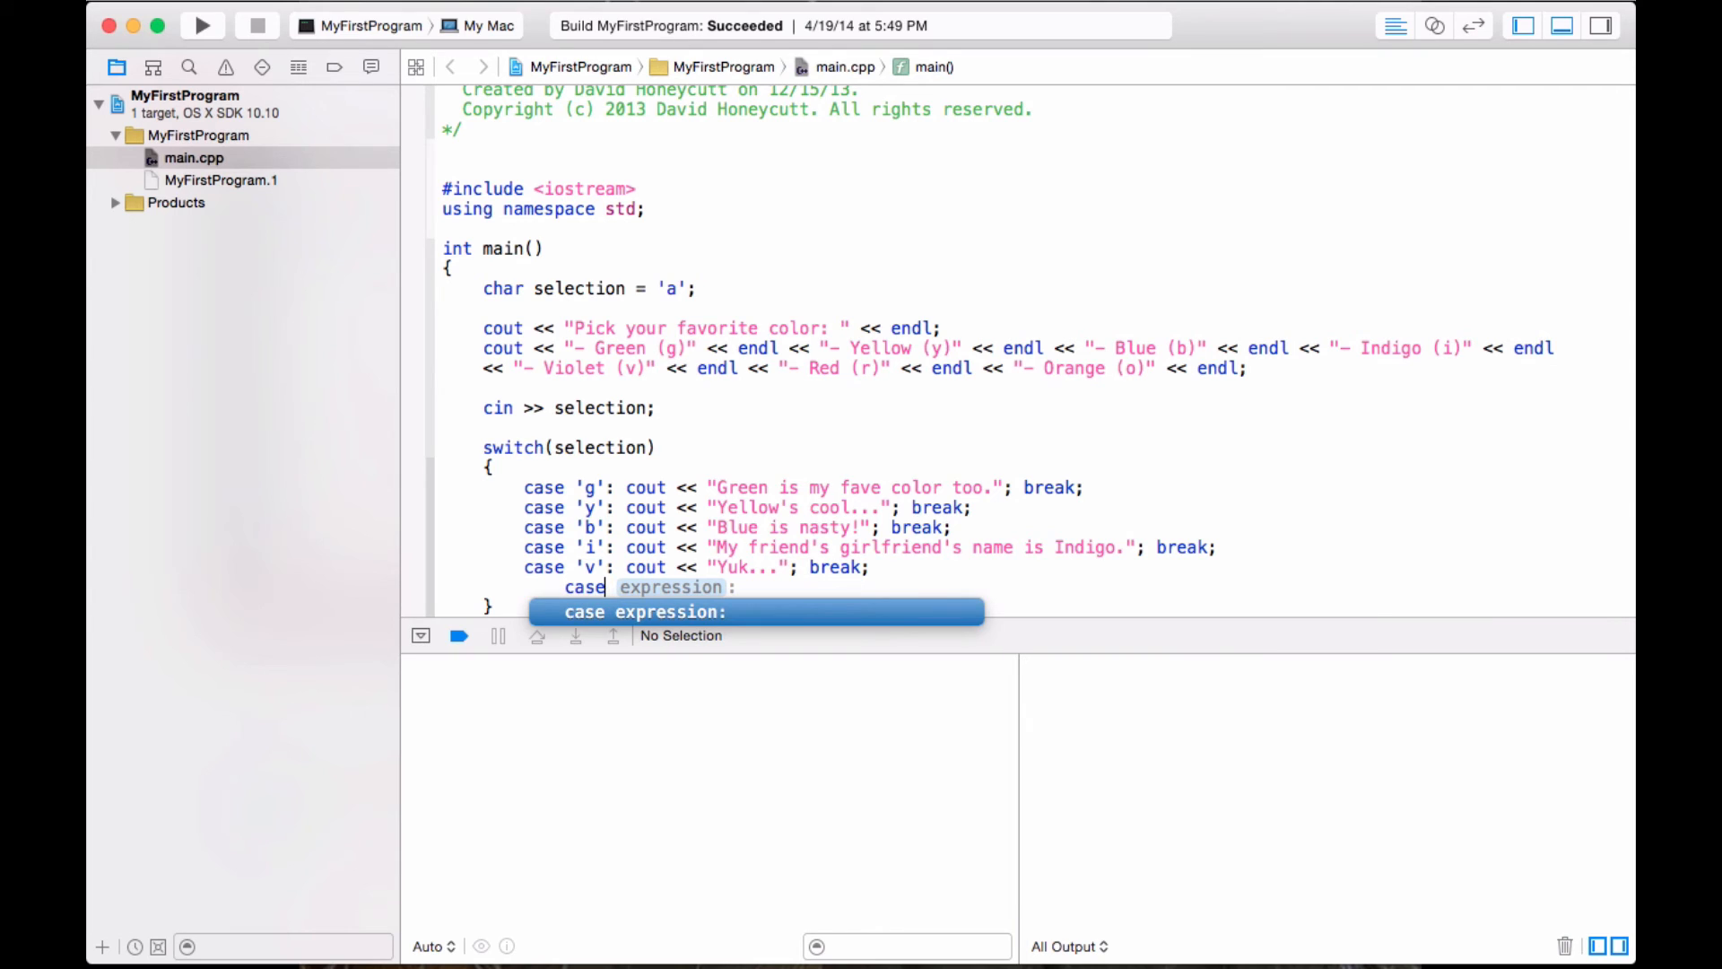
text( 'r')
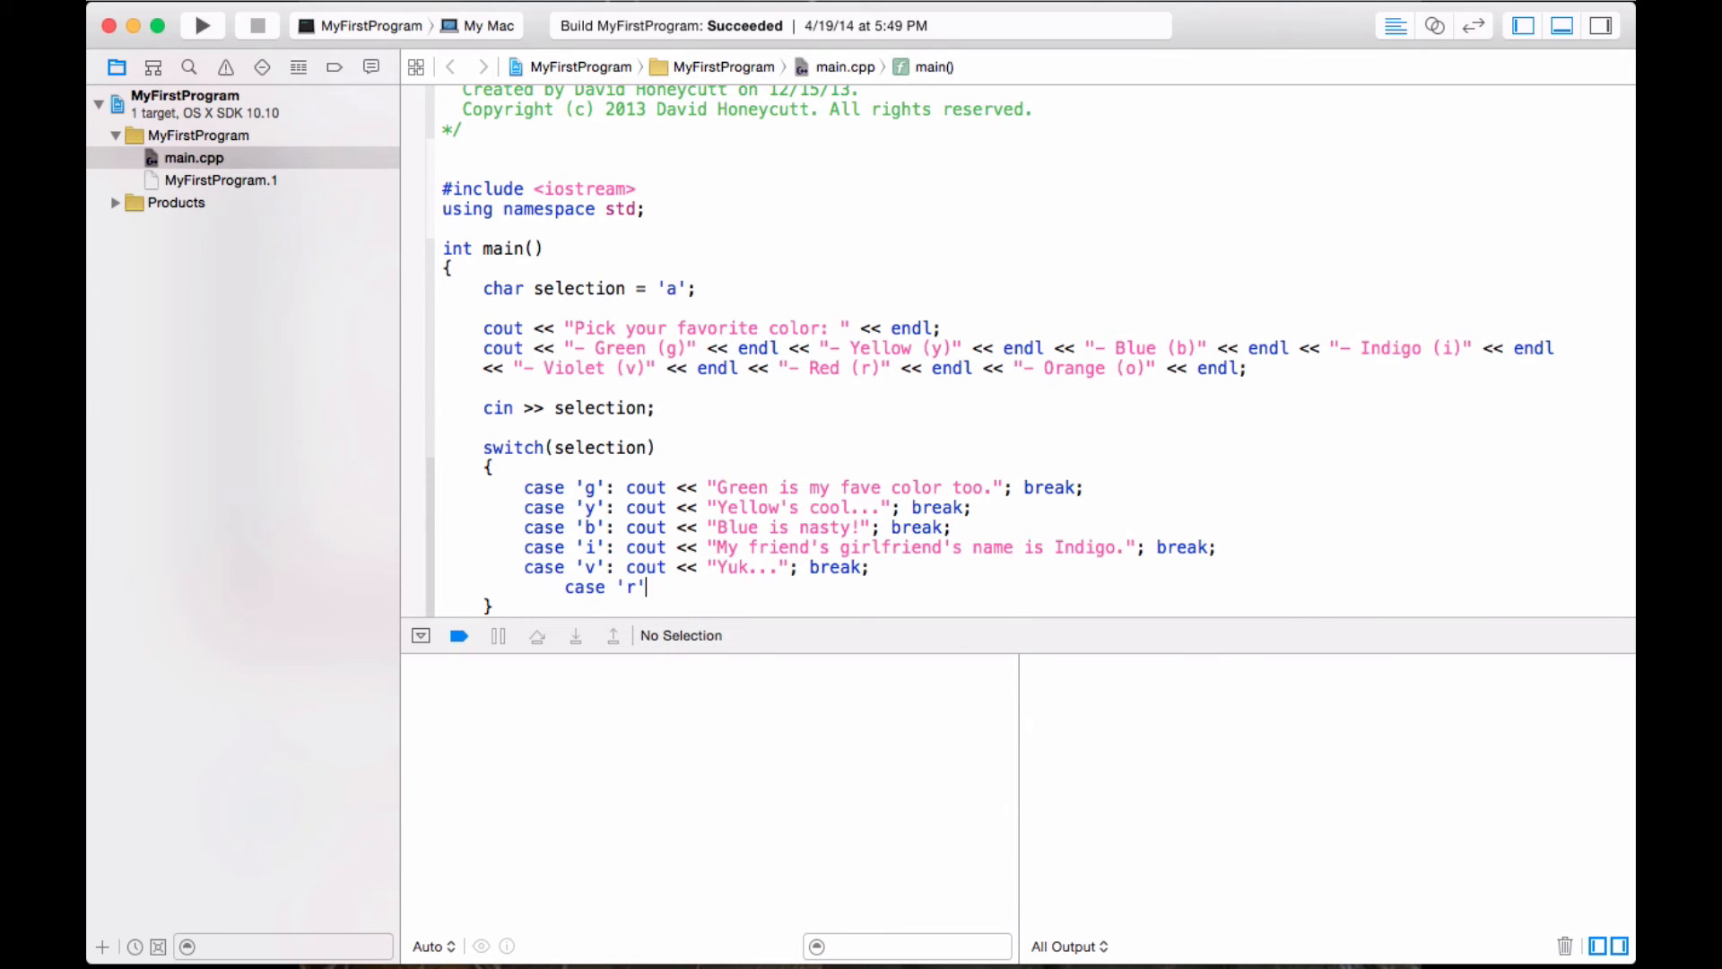
text(: cout)
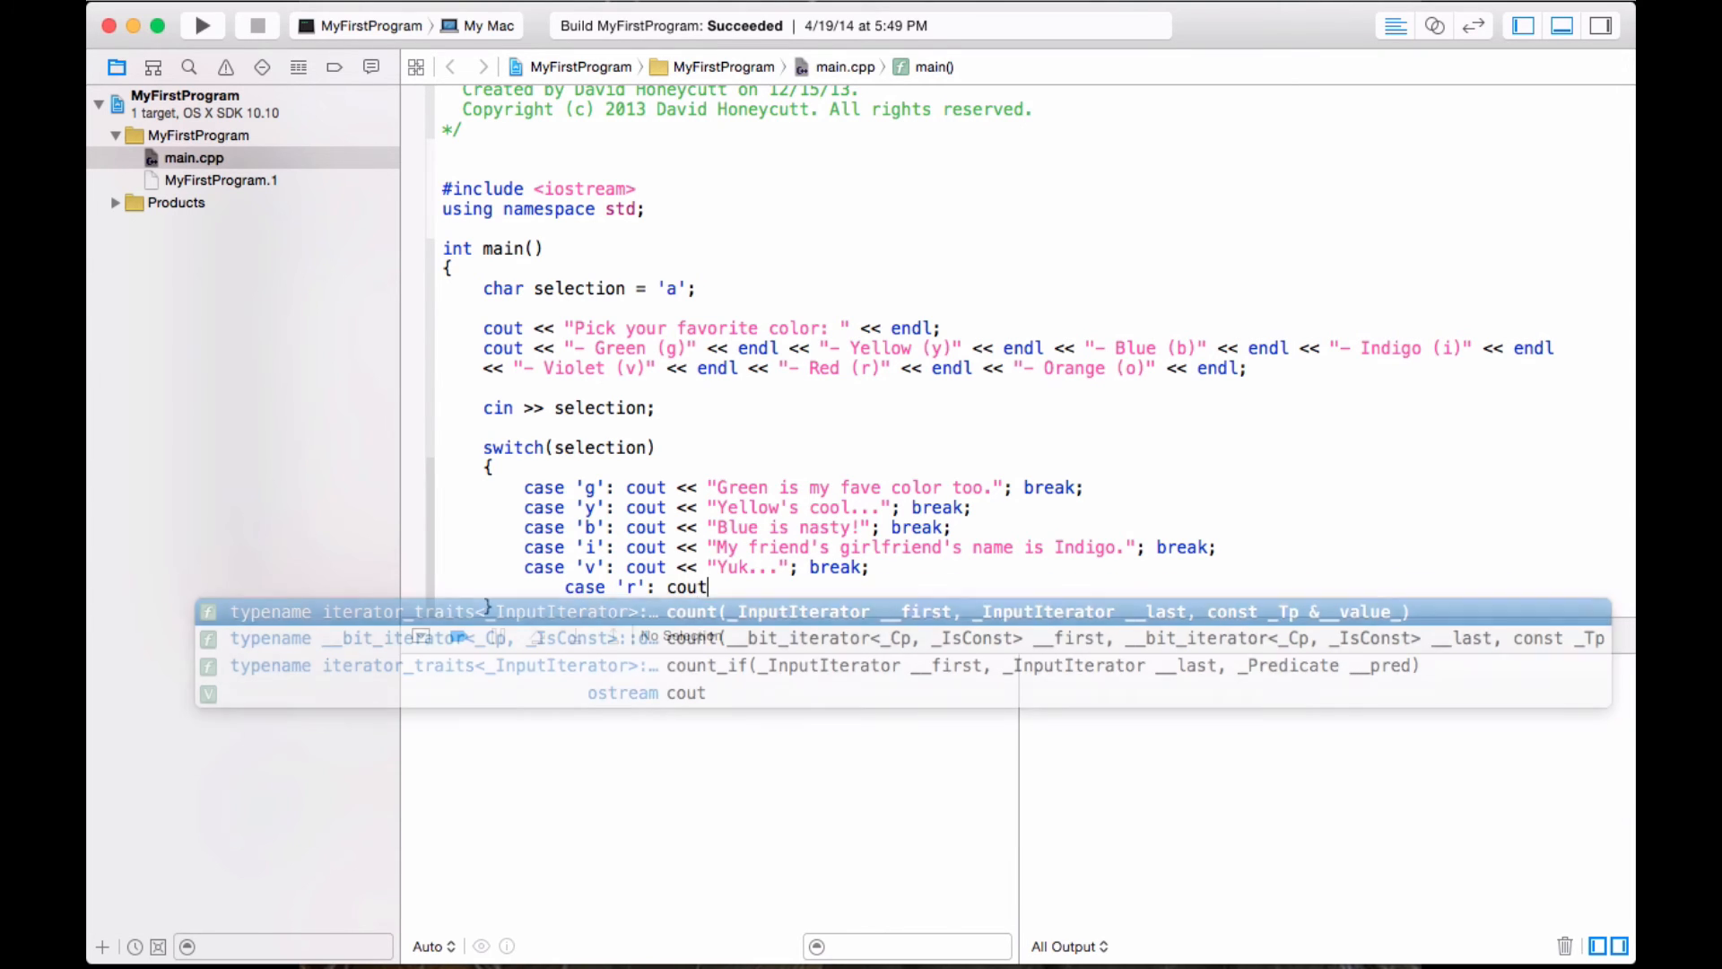
text( << "Red)
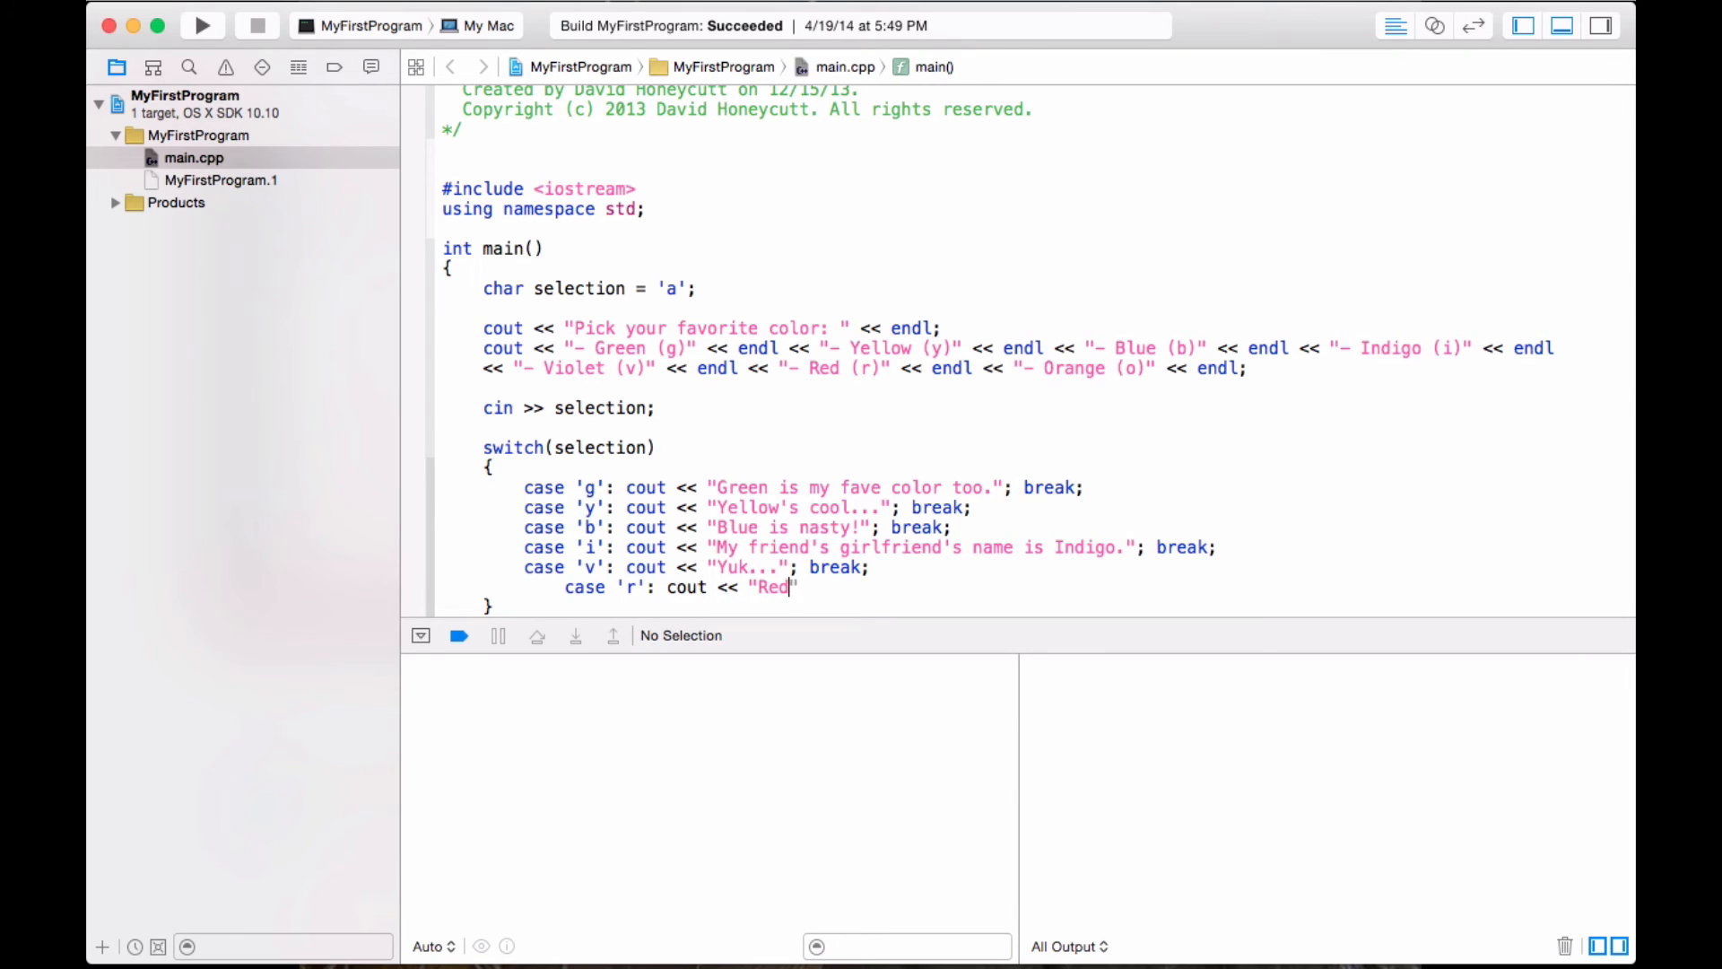
text('s )
text(ali)
text(ight."; )
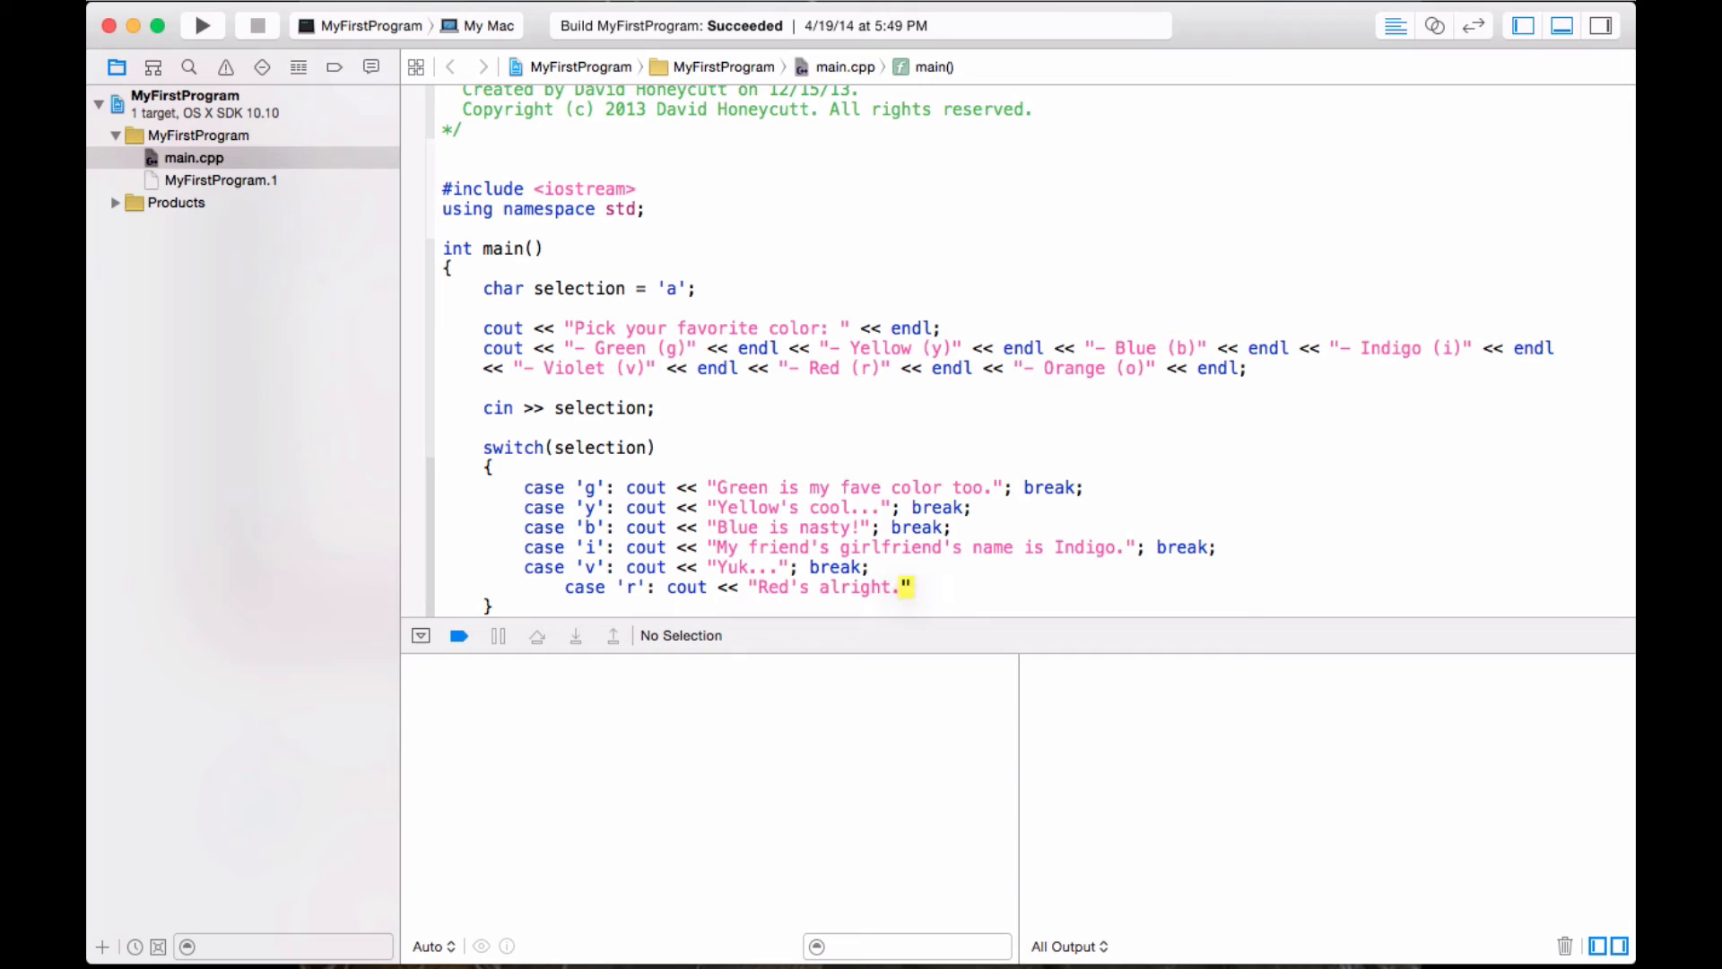
text(break;)
key(Return)
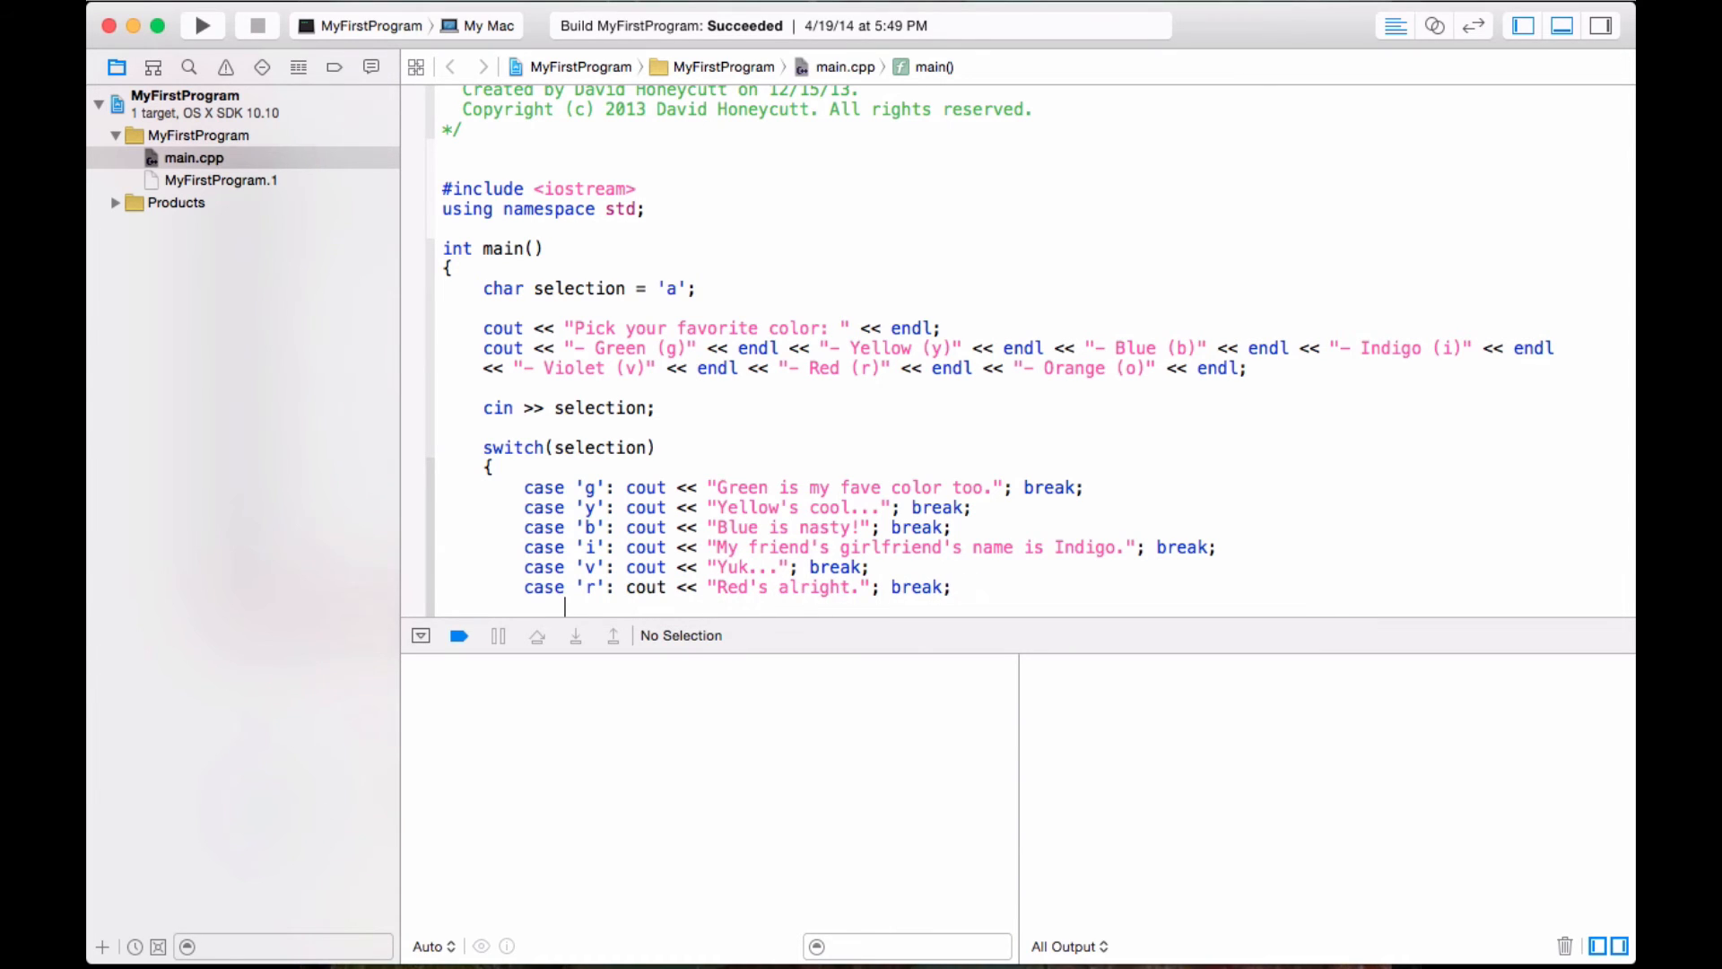
text(case ')
text(o')
text(cout <<")
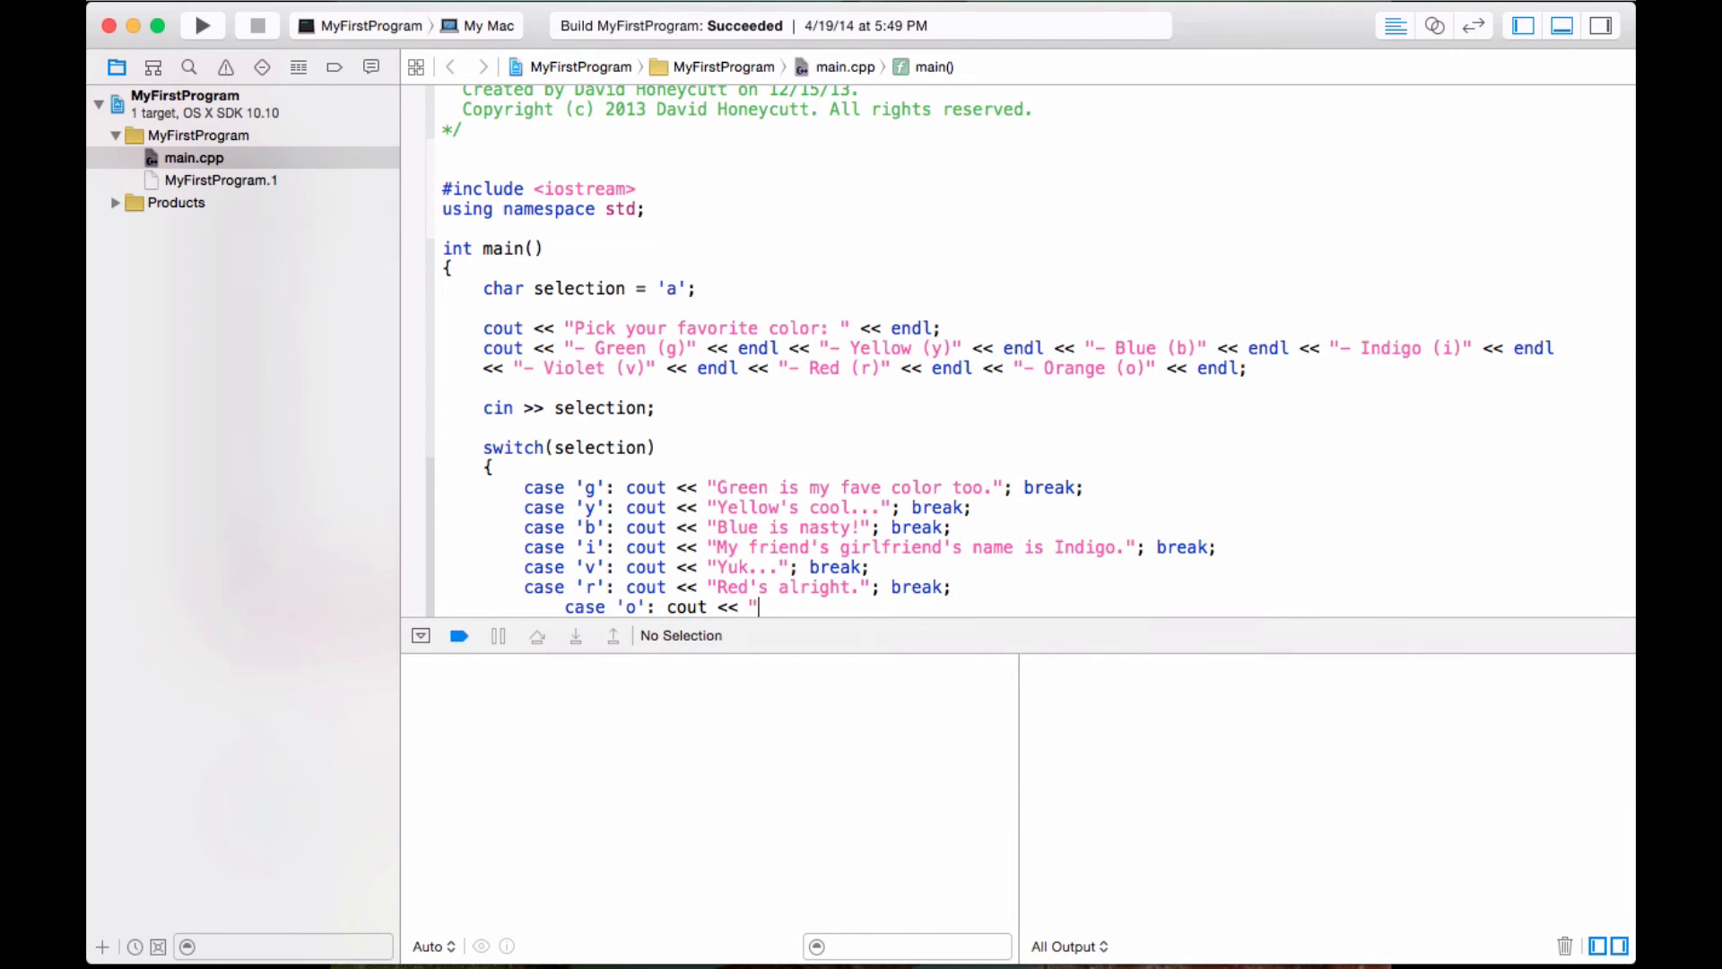
text(Organ)
text(ge";)
key(BackSpace)
key(BackSpace)
key(BackSpace)
key(BackSpace)
key(BackSpace)
key(BackSpace)
text(ange is the co)
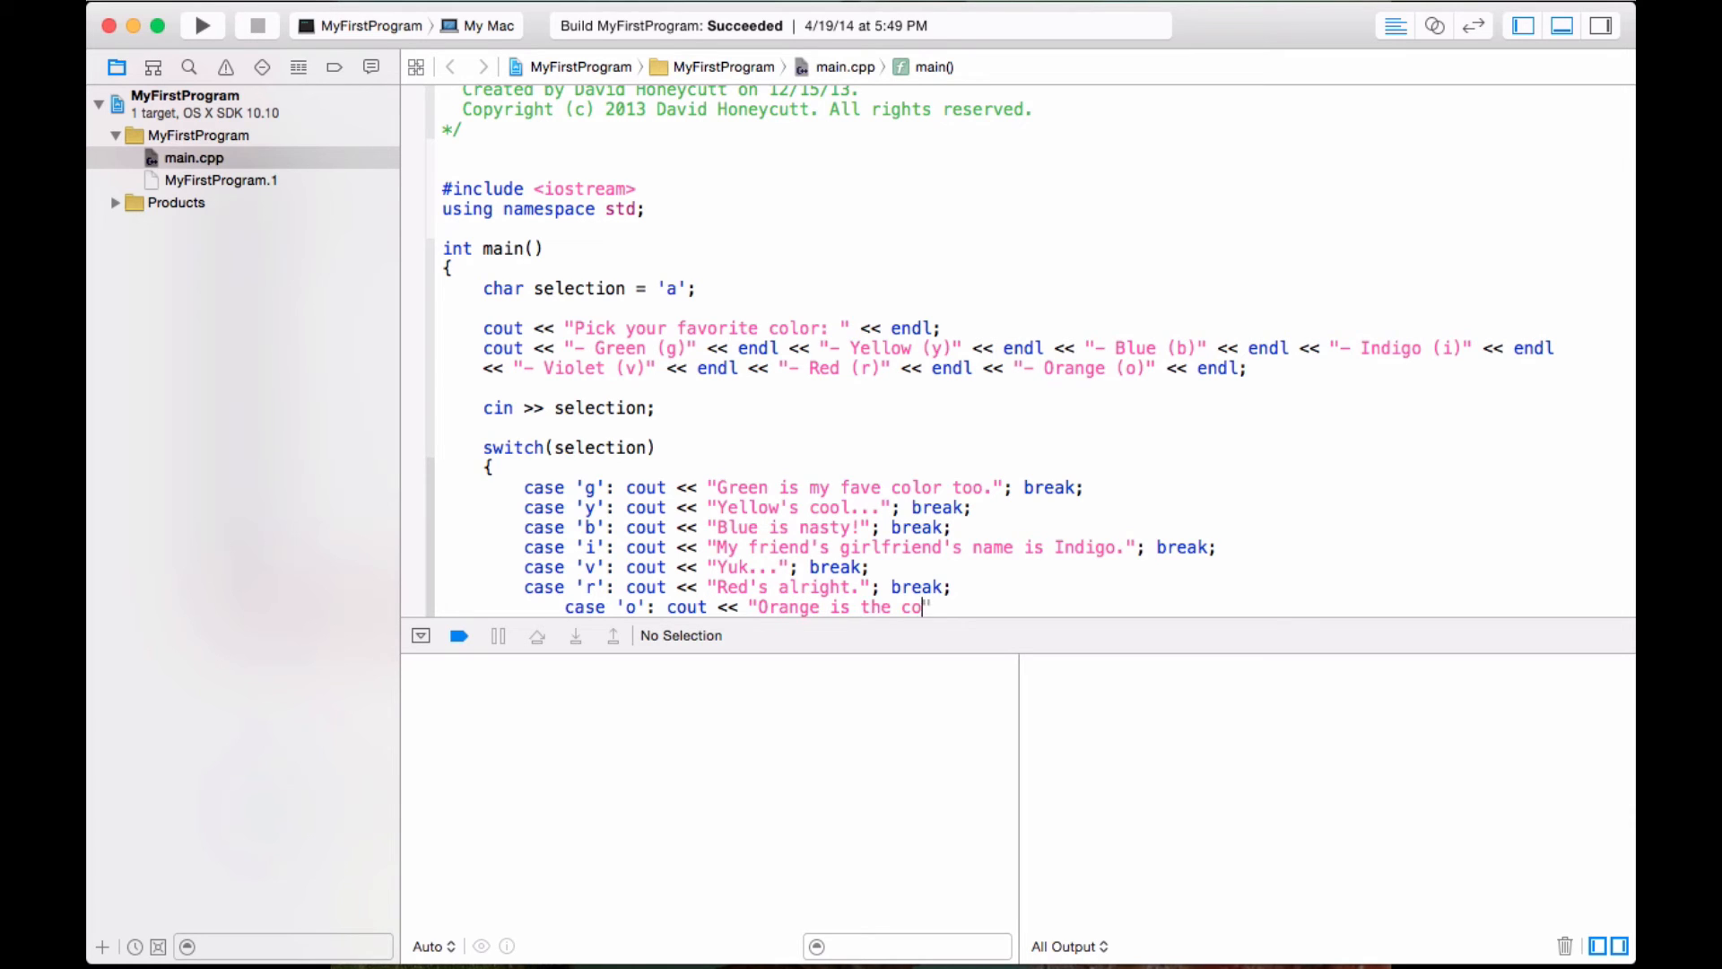
text(lor of my tr)
text(ue love's hair)
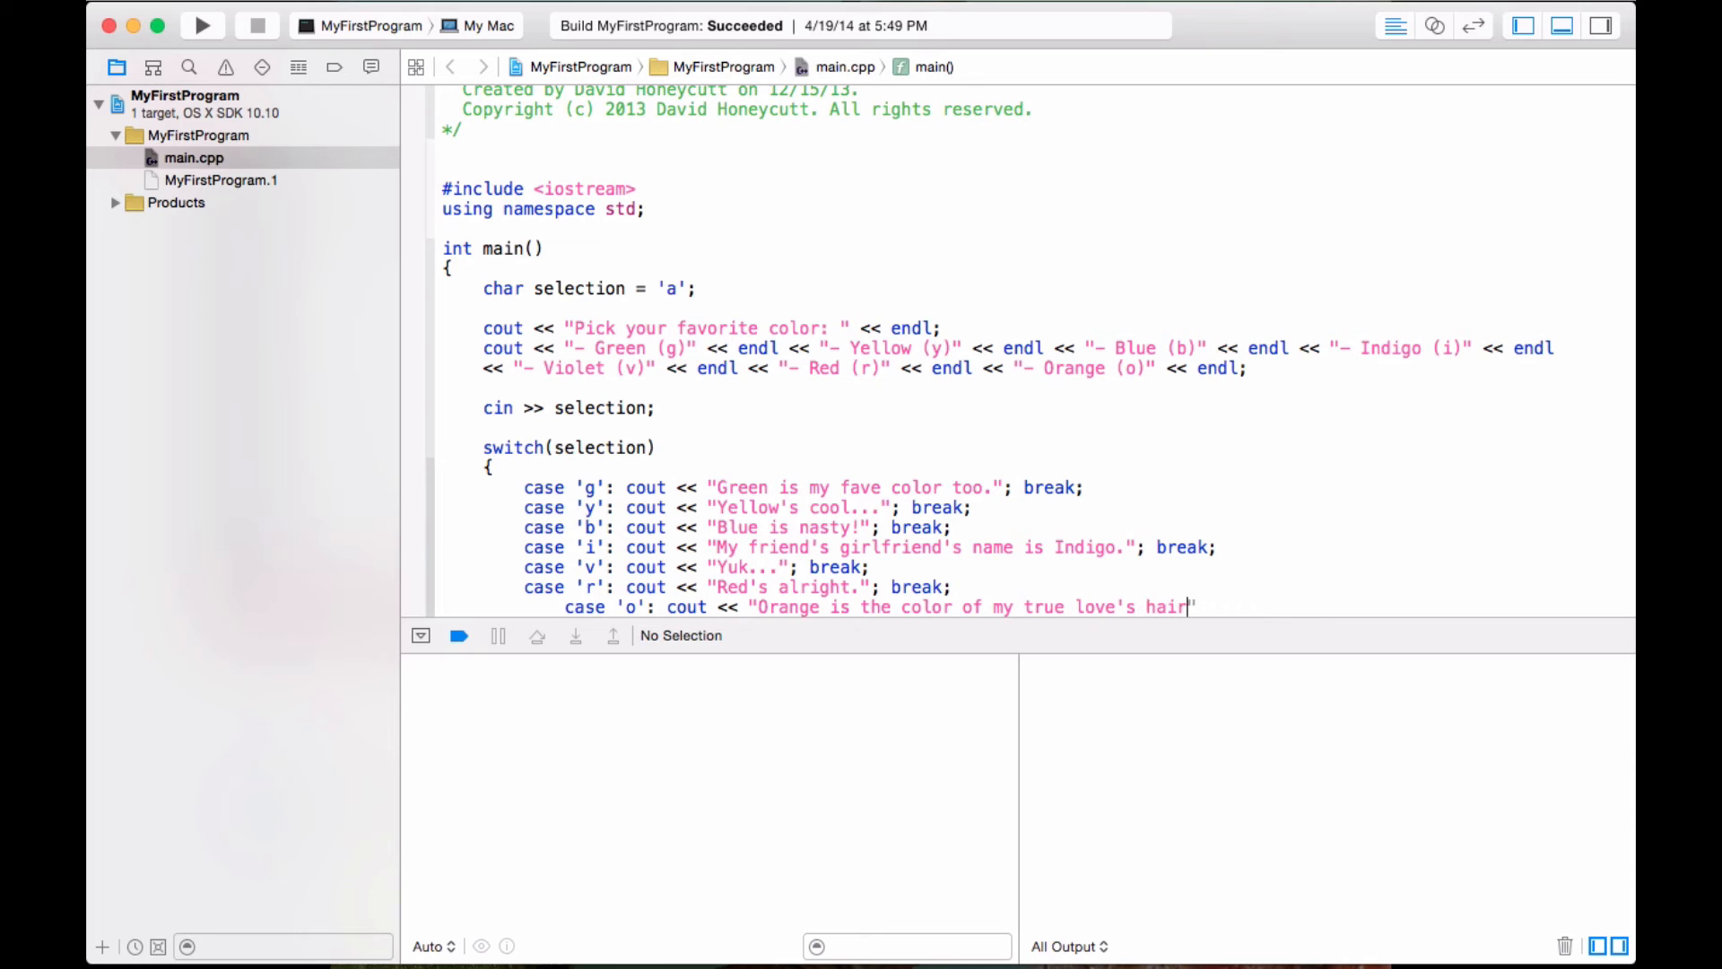
text(."; break)
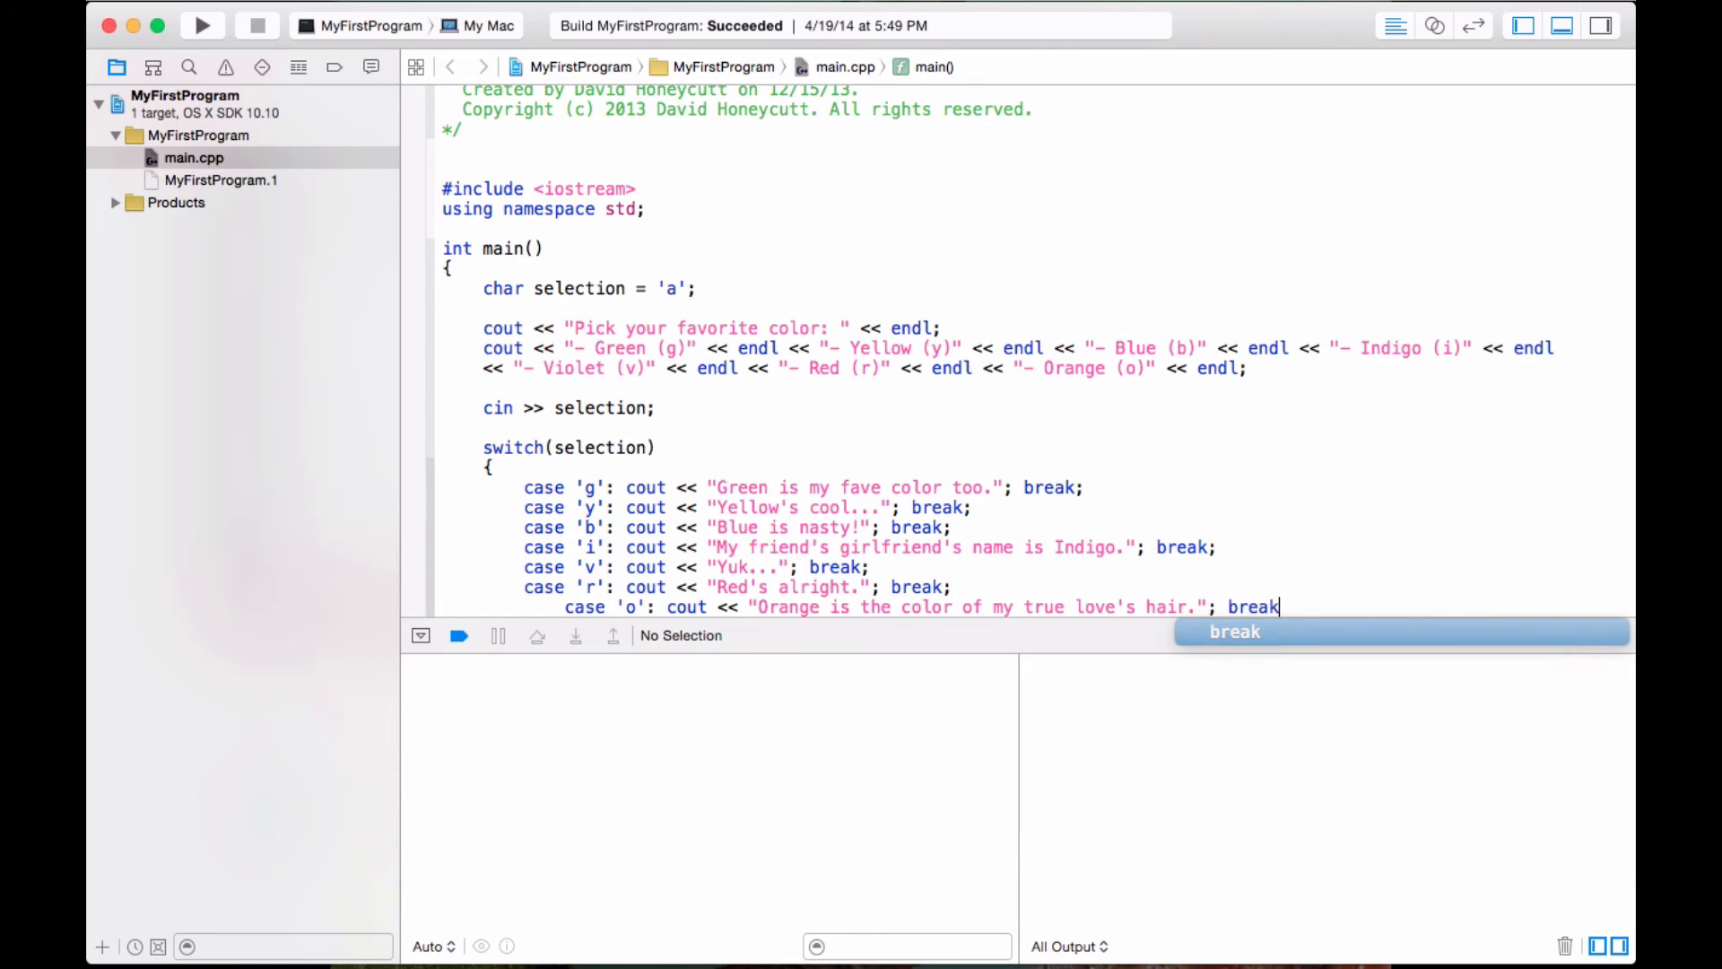
text(;)
scroll(1289, 435, down, 3)
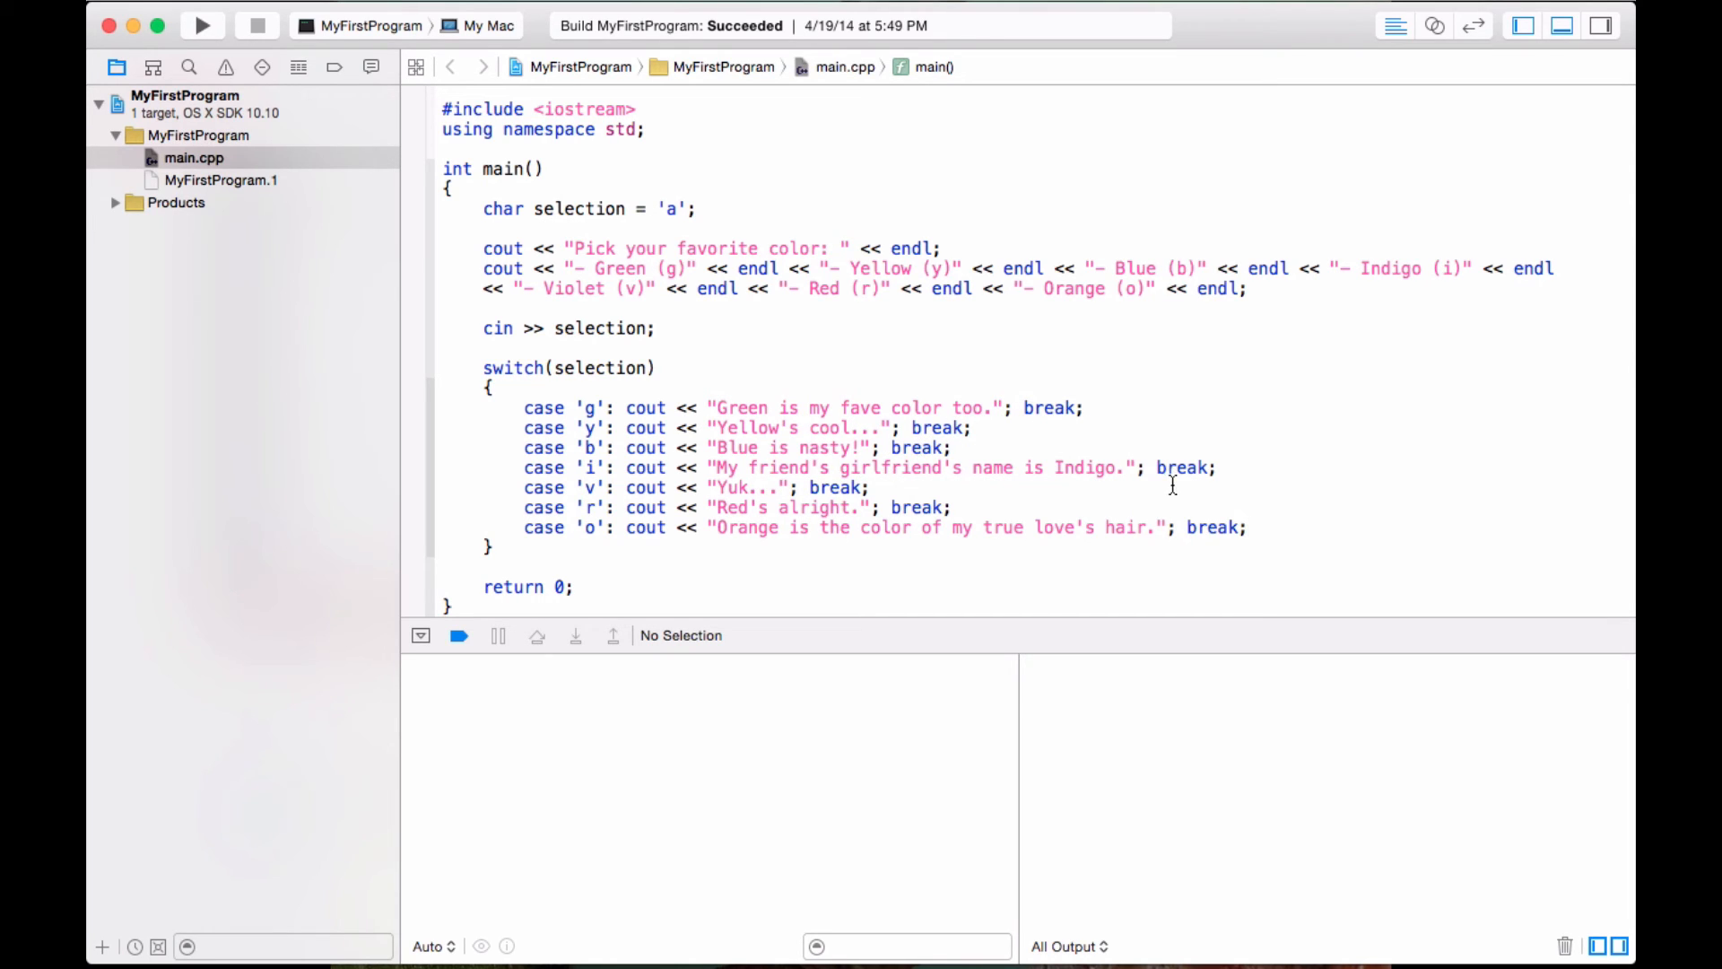
click(1023, 409)
text(//)
click(552, 370)
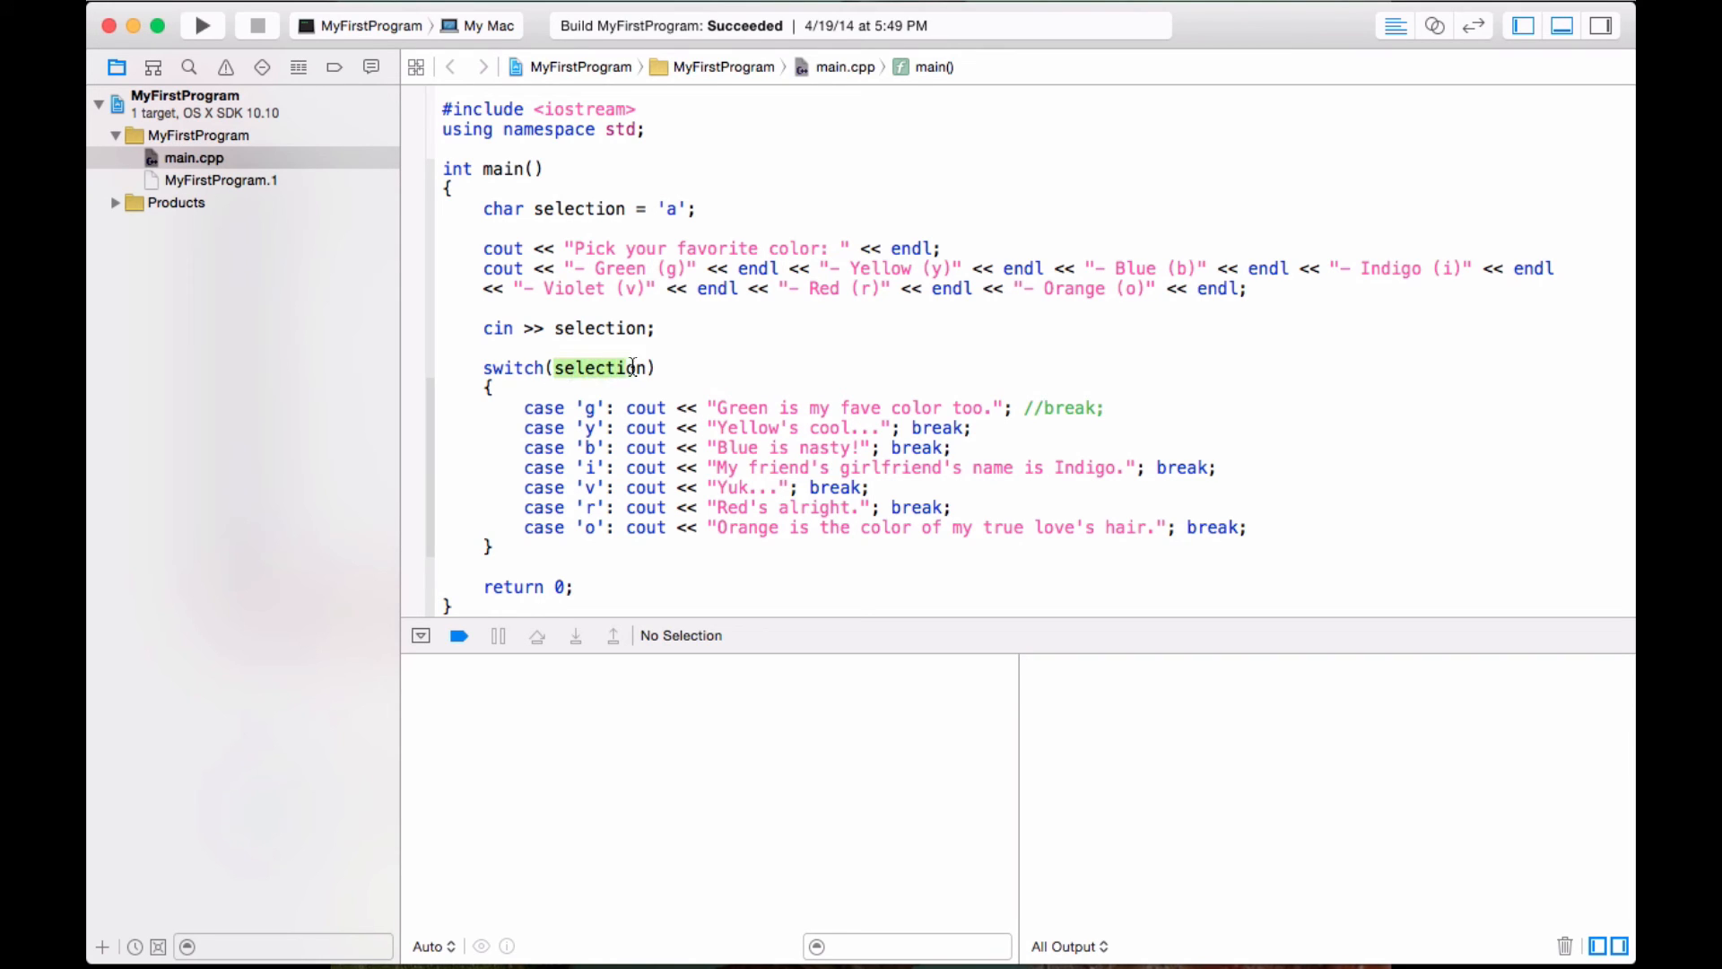
double_click(587, 407)
drag(523, 408, 1120, 407)
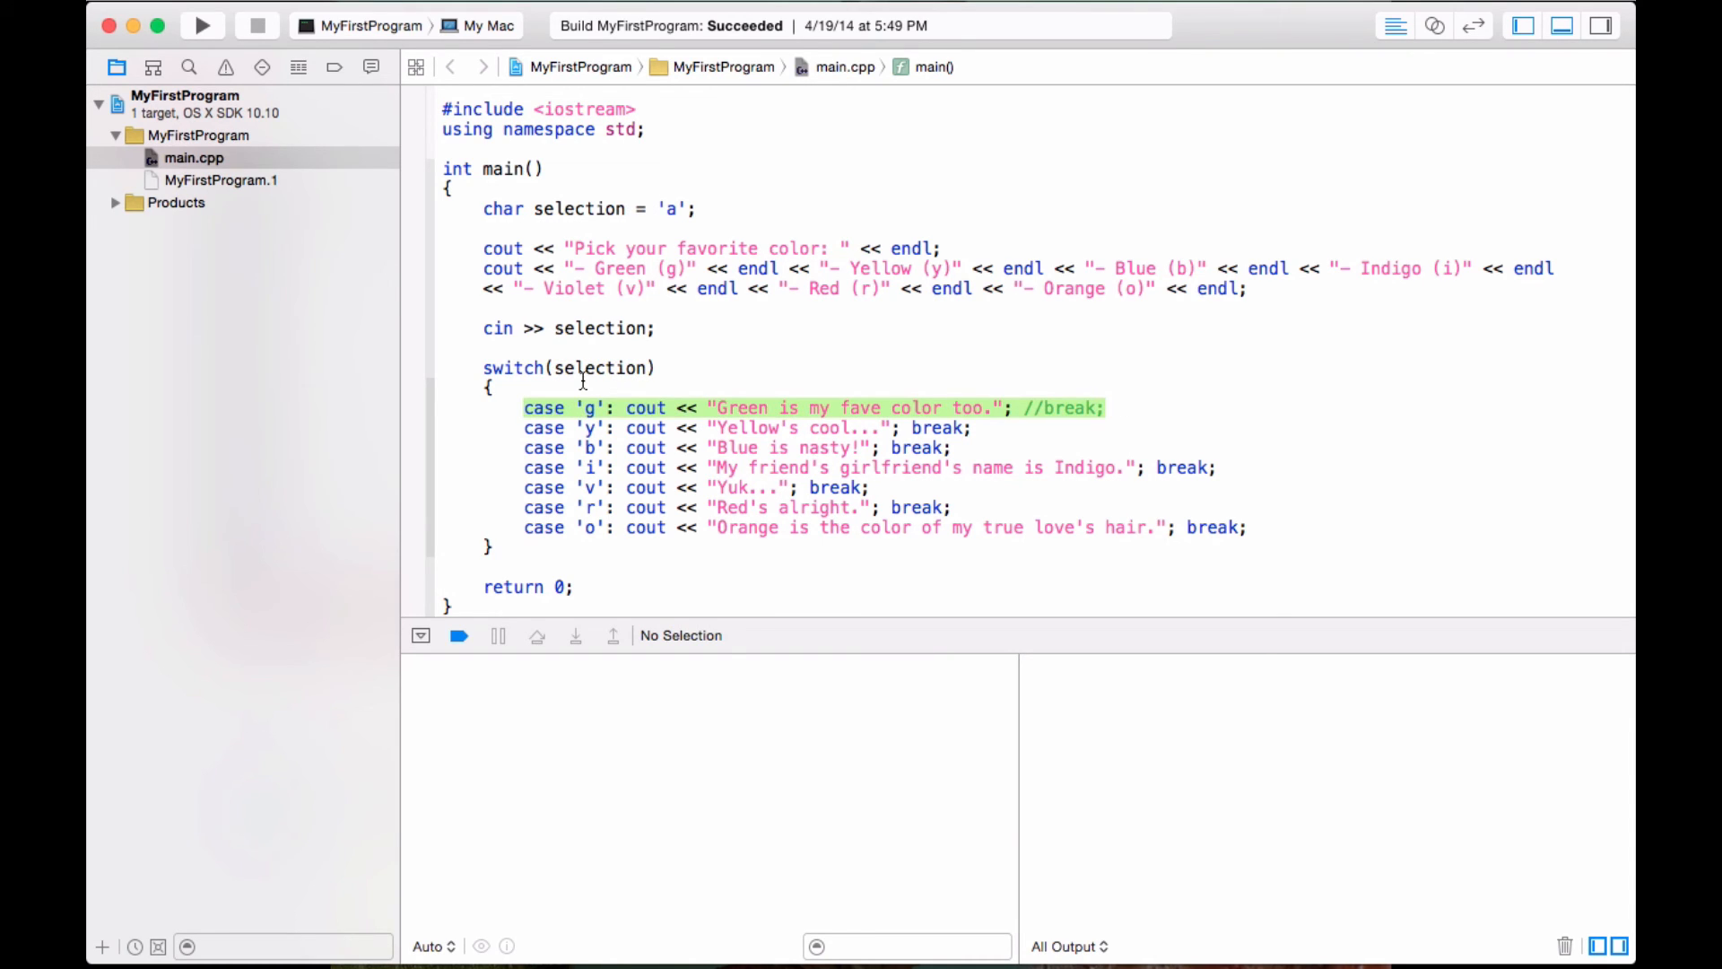
click(626, 407)
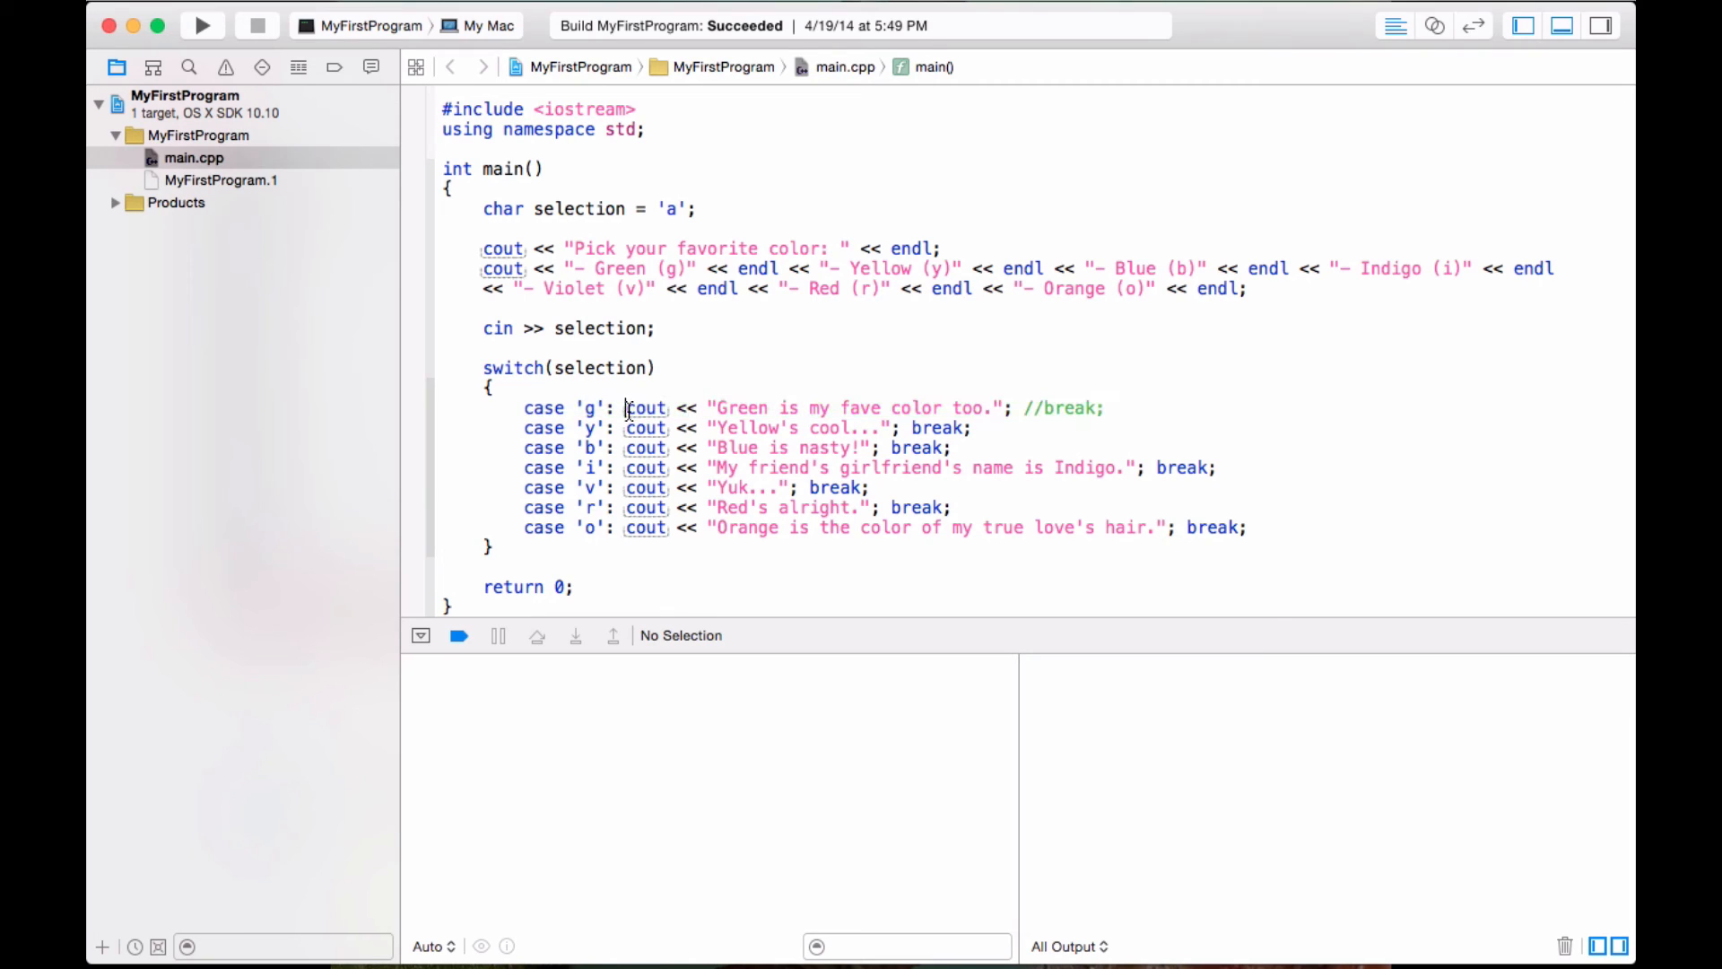
drag(626, 407, 1019, 407)
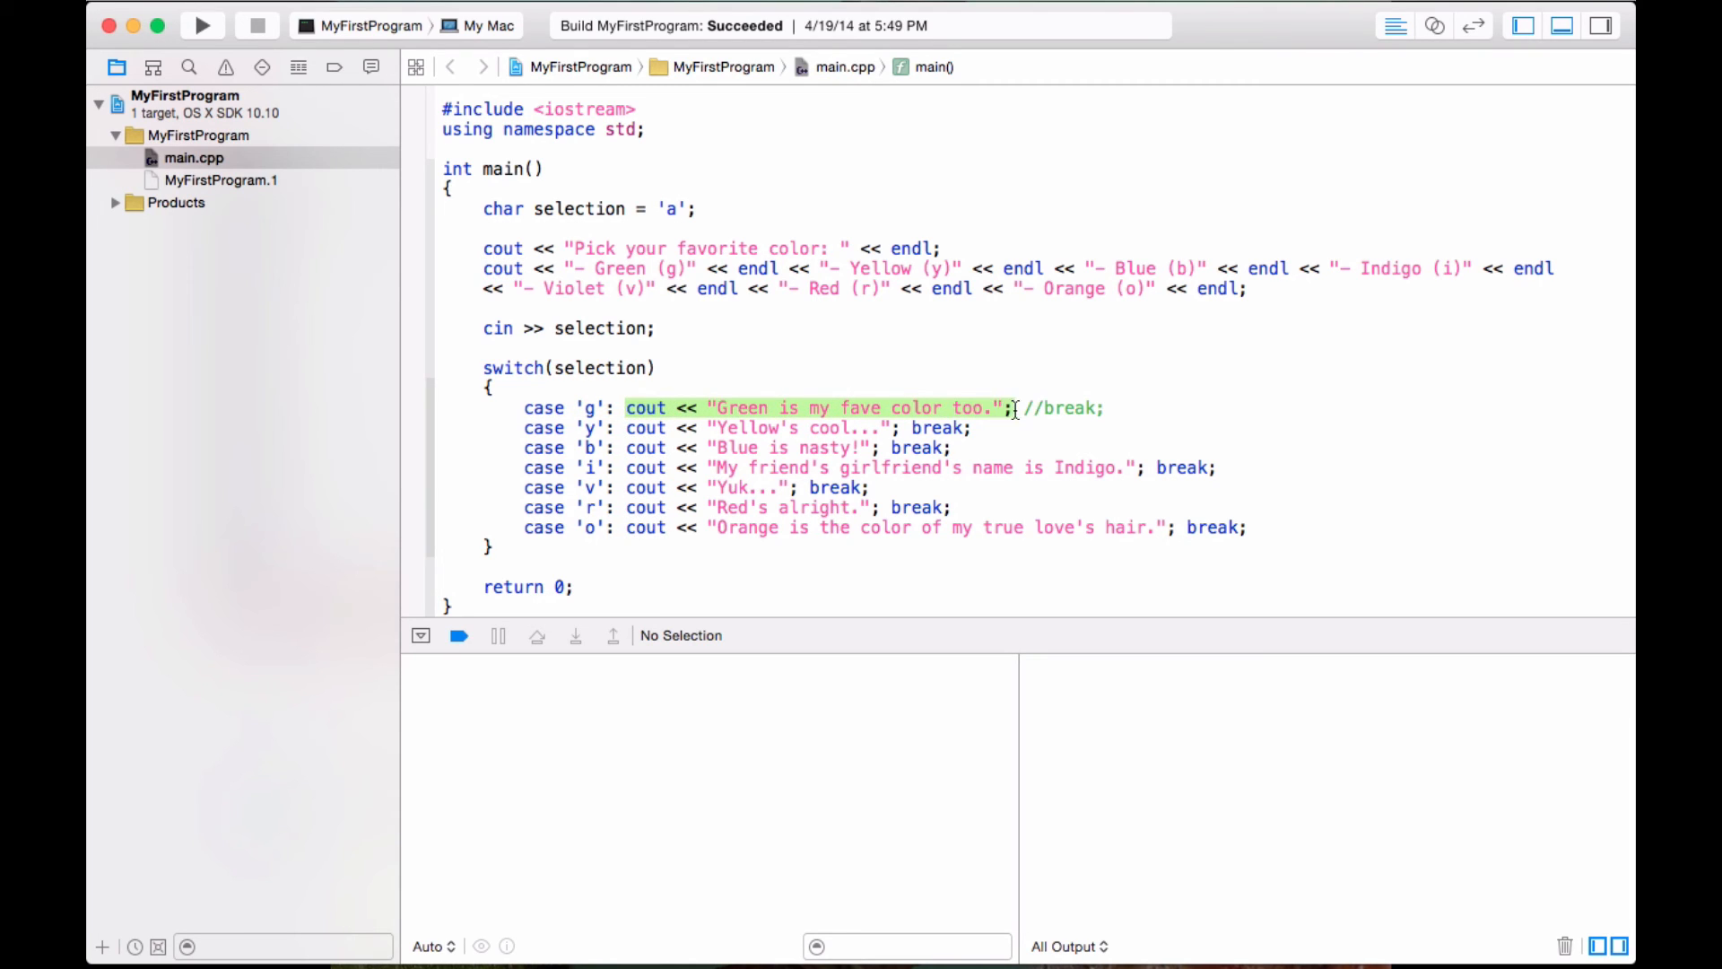
click(1016, 408)
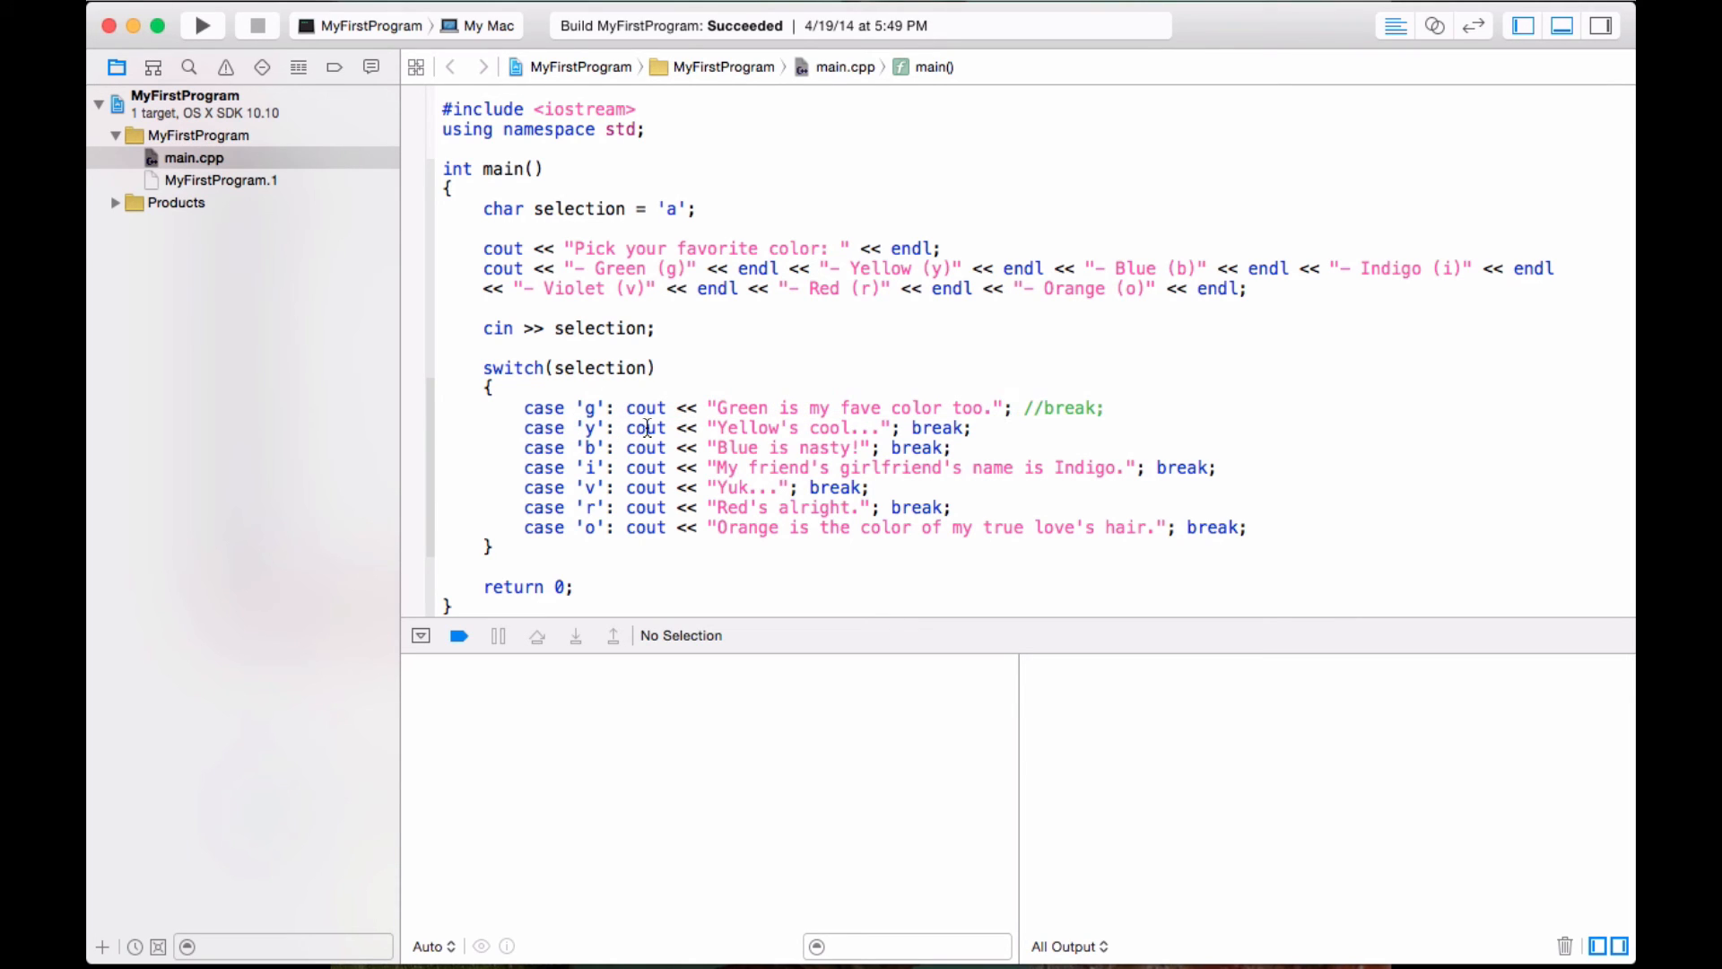
drag(675, 427, 966, 428)
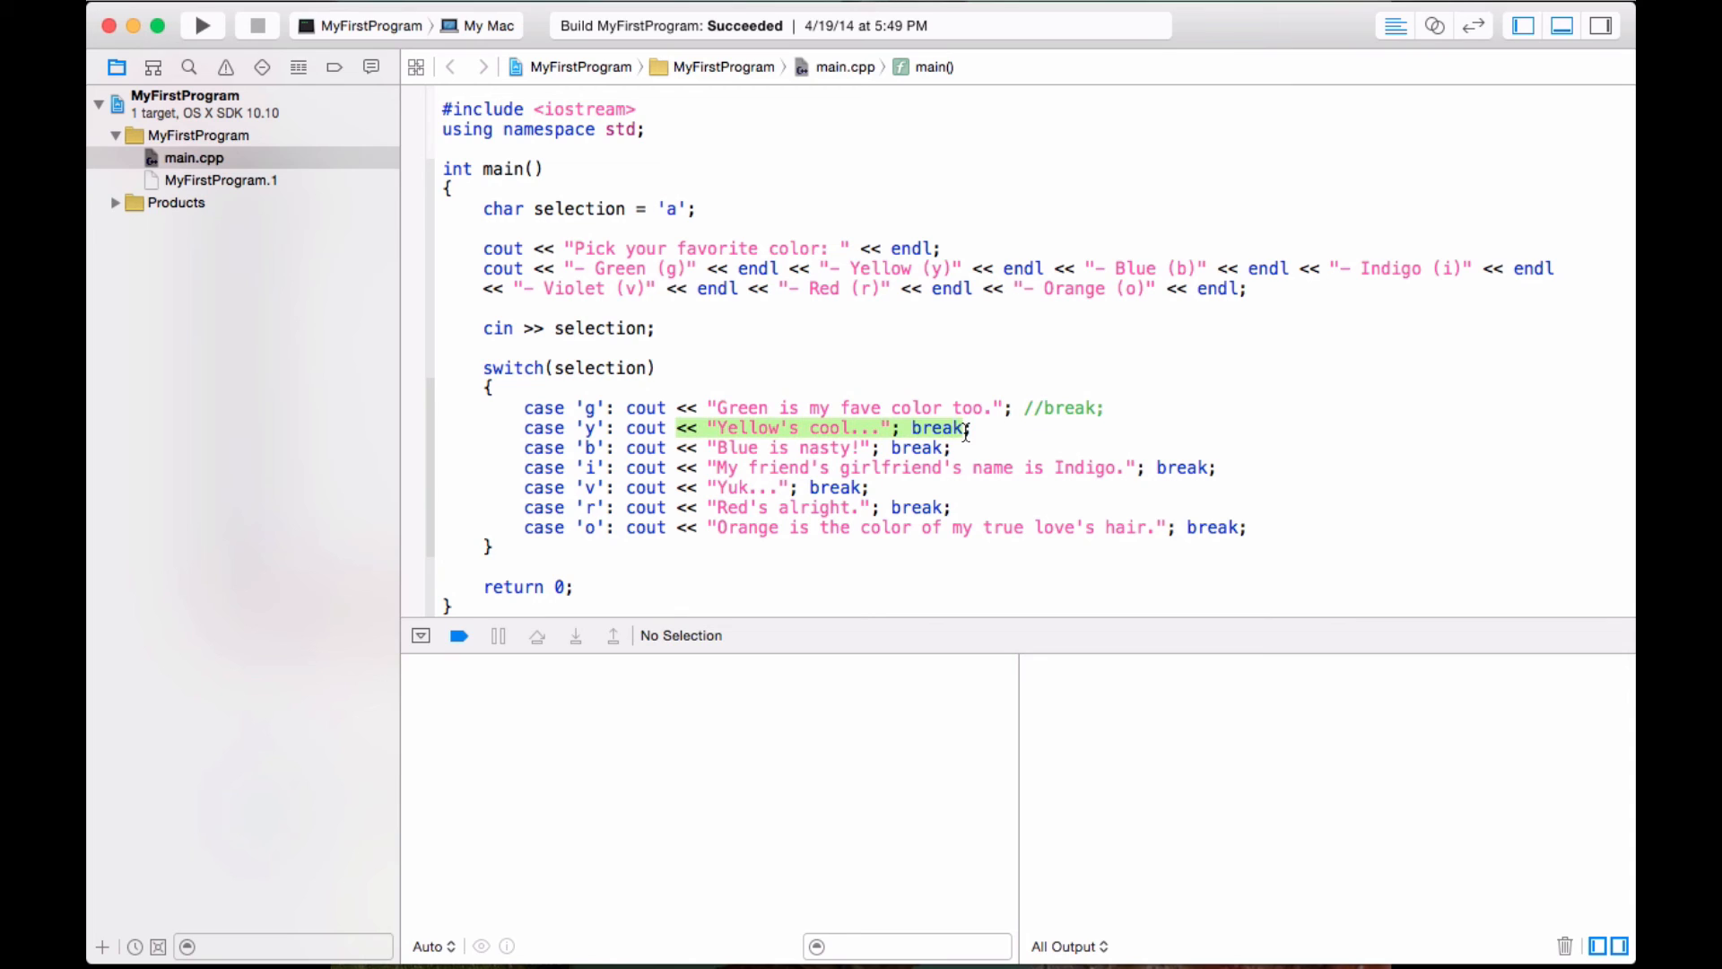
click(916, 429)
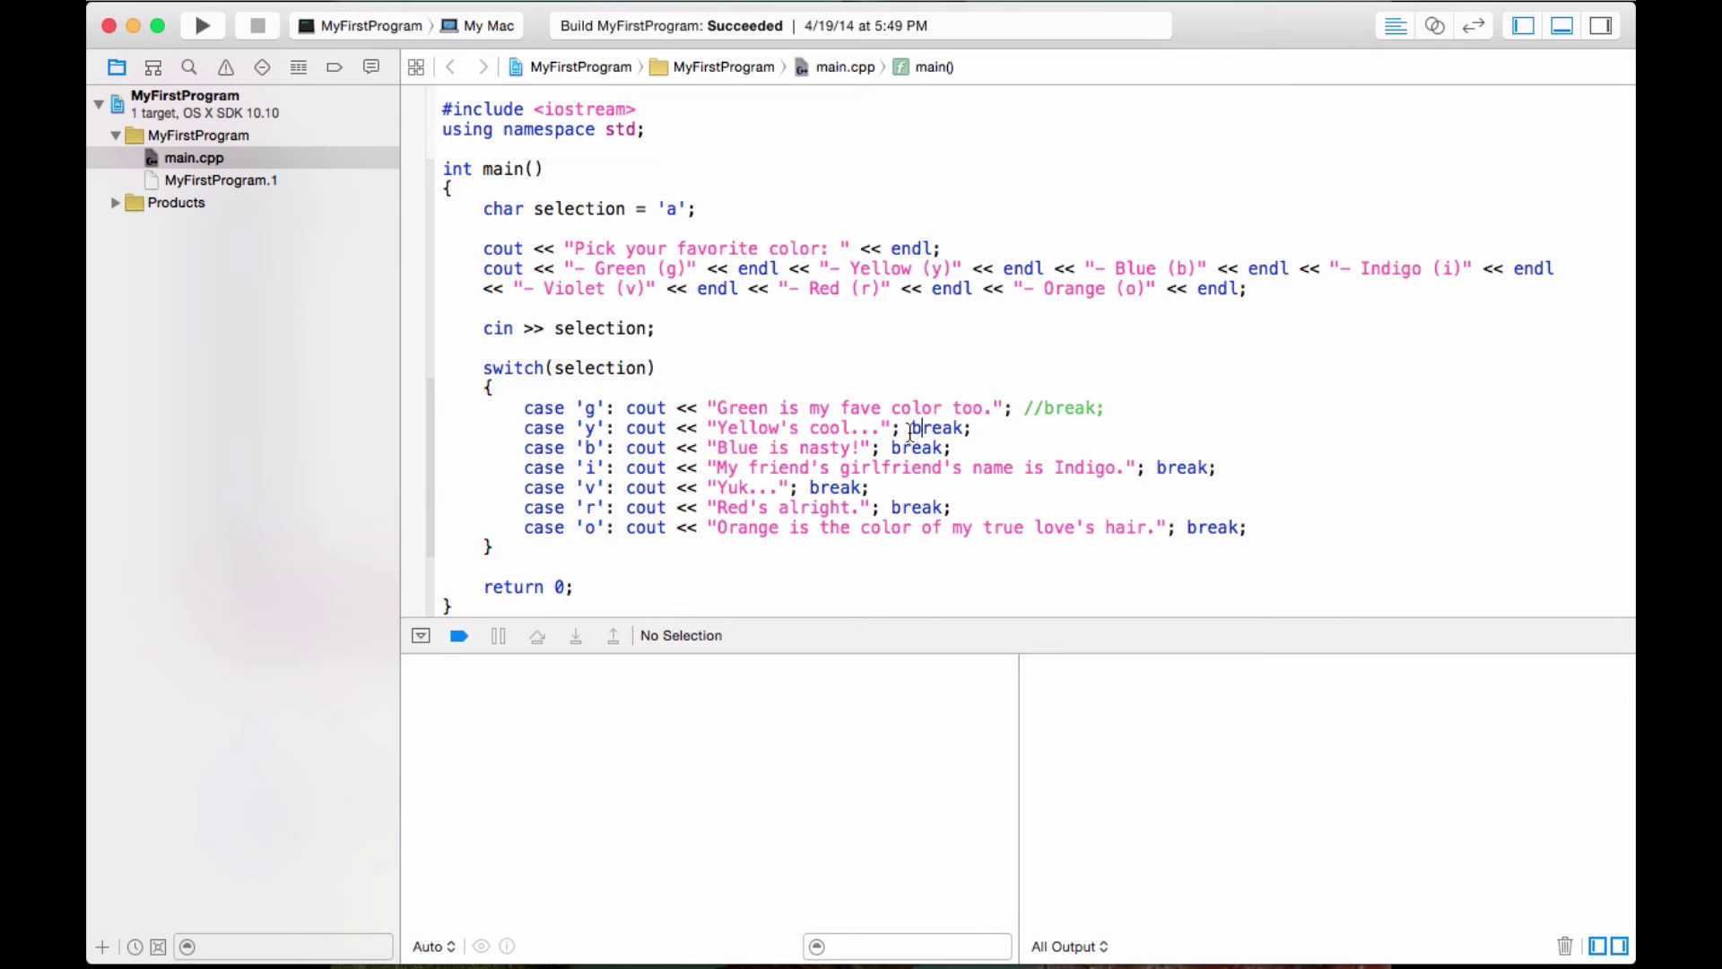
click(1042, 407)
key(BackSpace)
key(BackSpace)
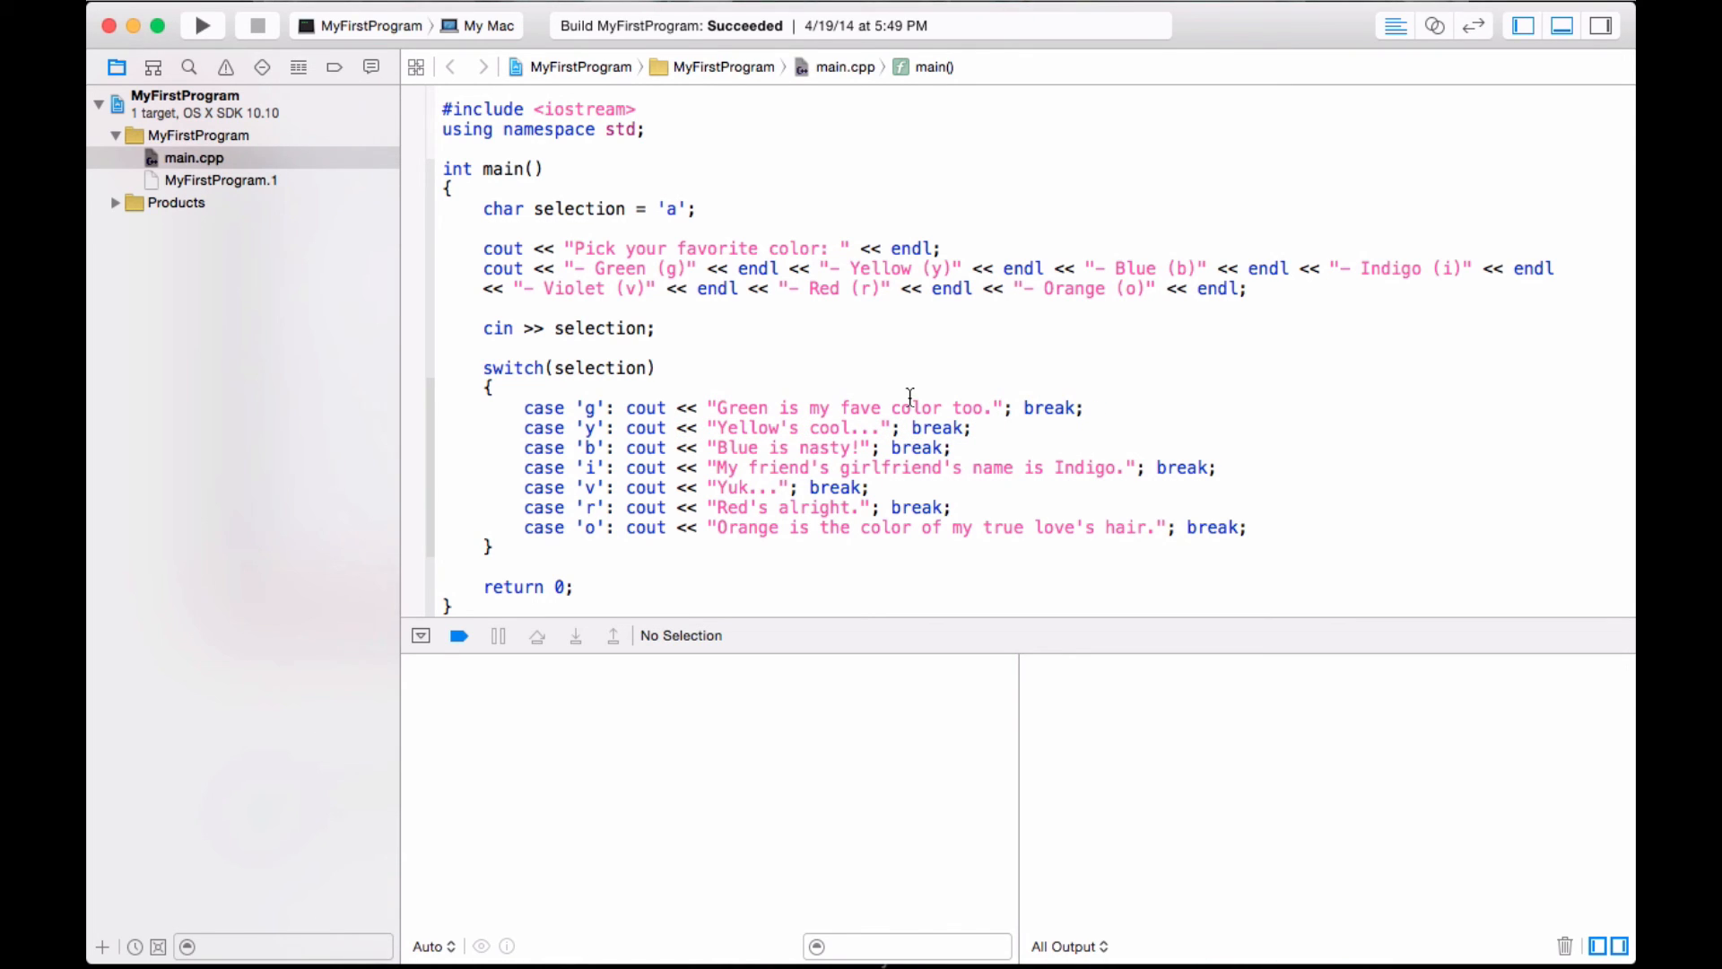
drag(524, 408, 1081, 411)
click(961, 409)
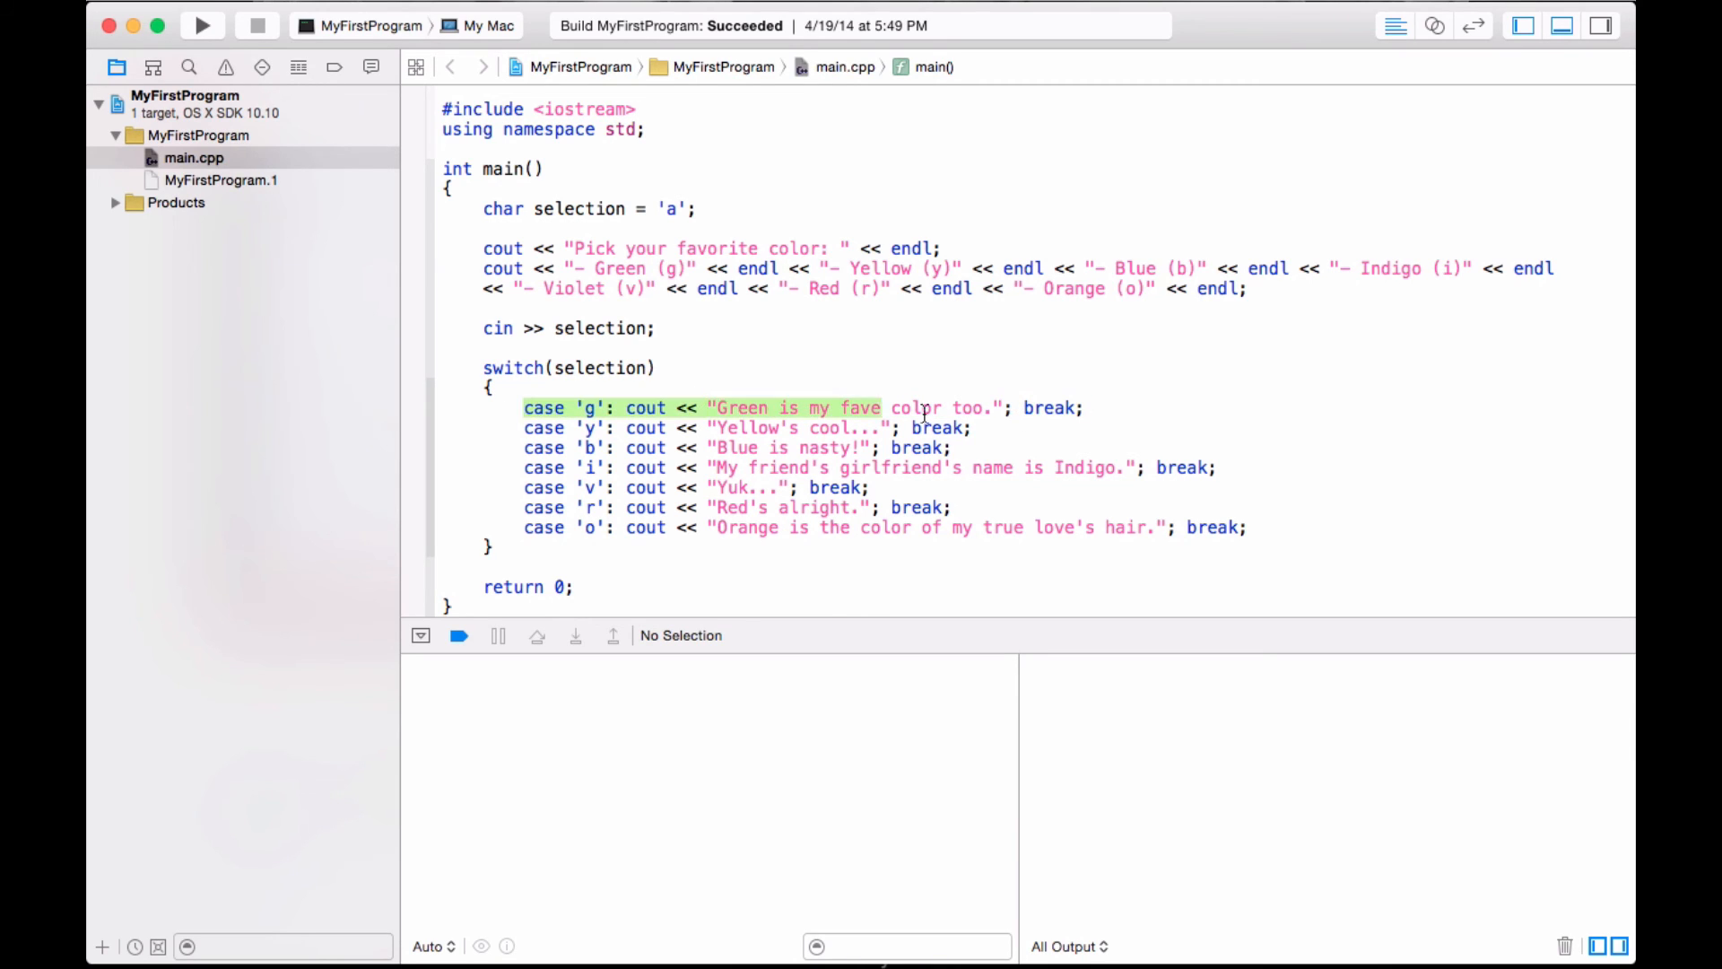
drag(514, 412, 974, 410)
drag(526, 411, 963, 526)
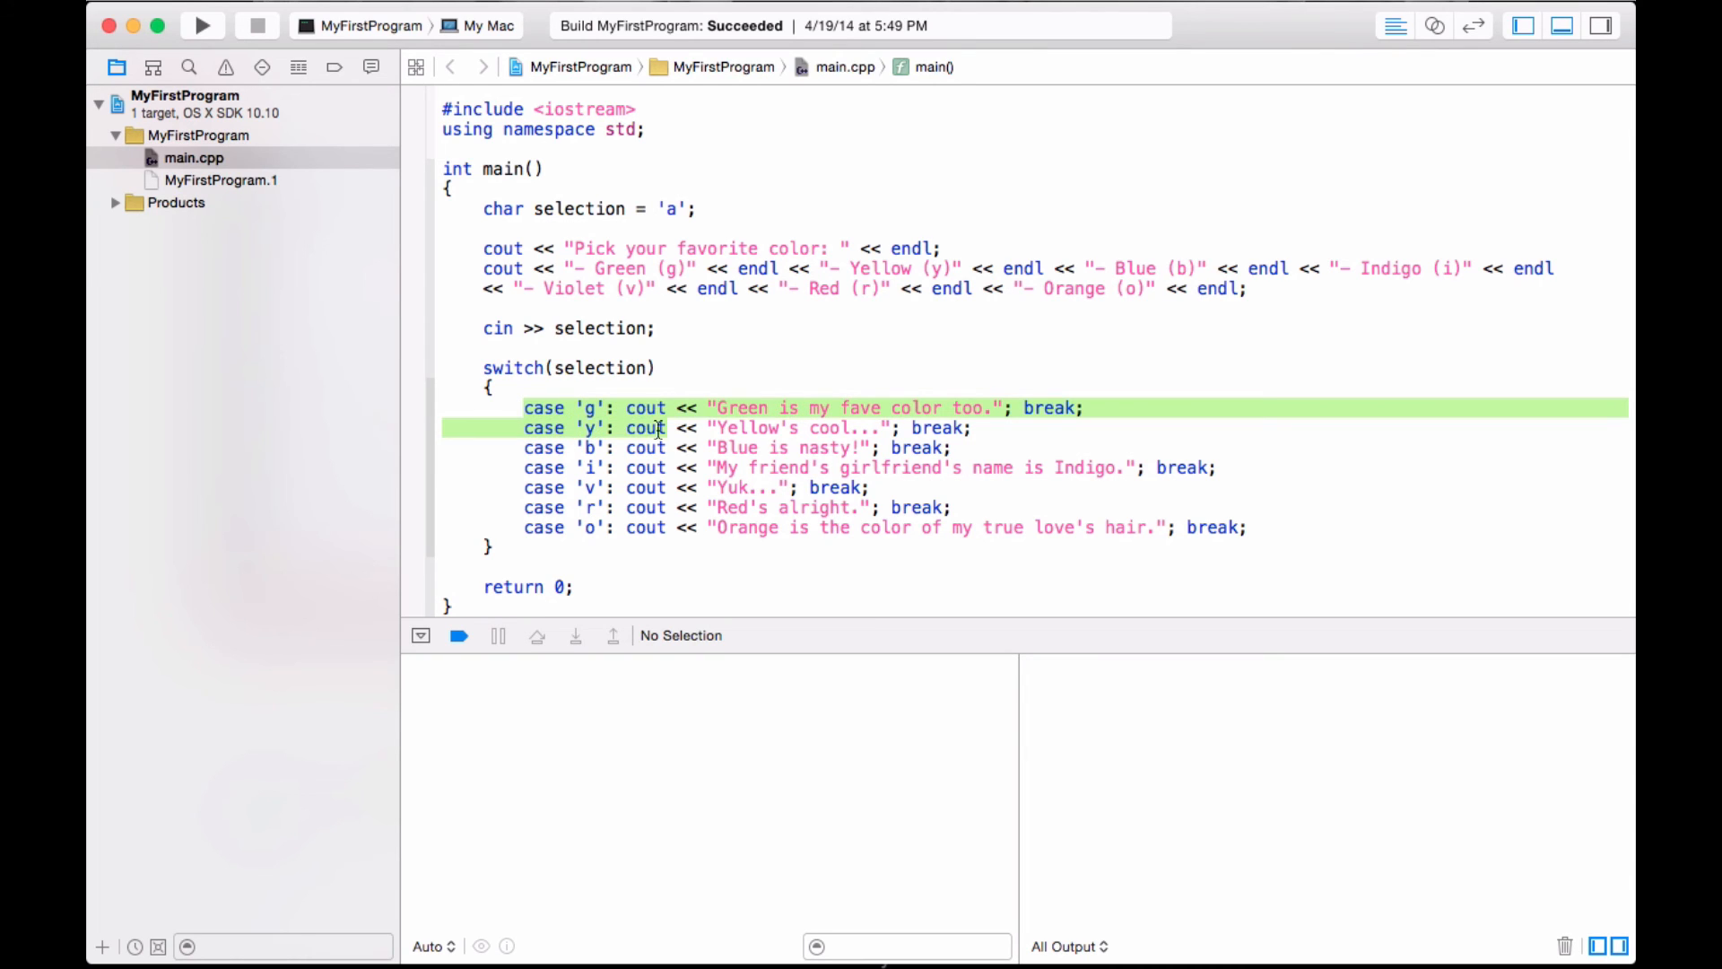
click(640, 469)
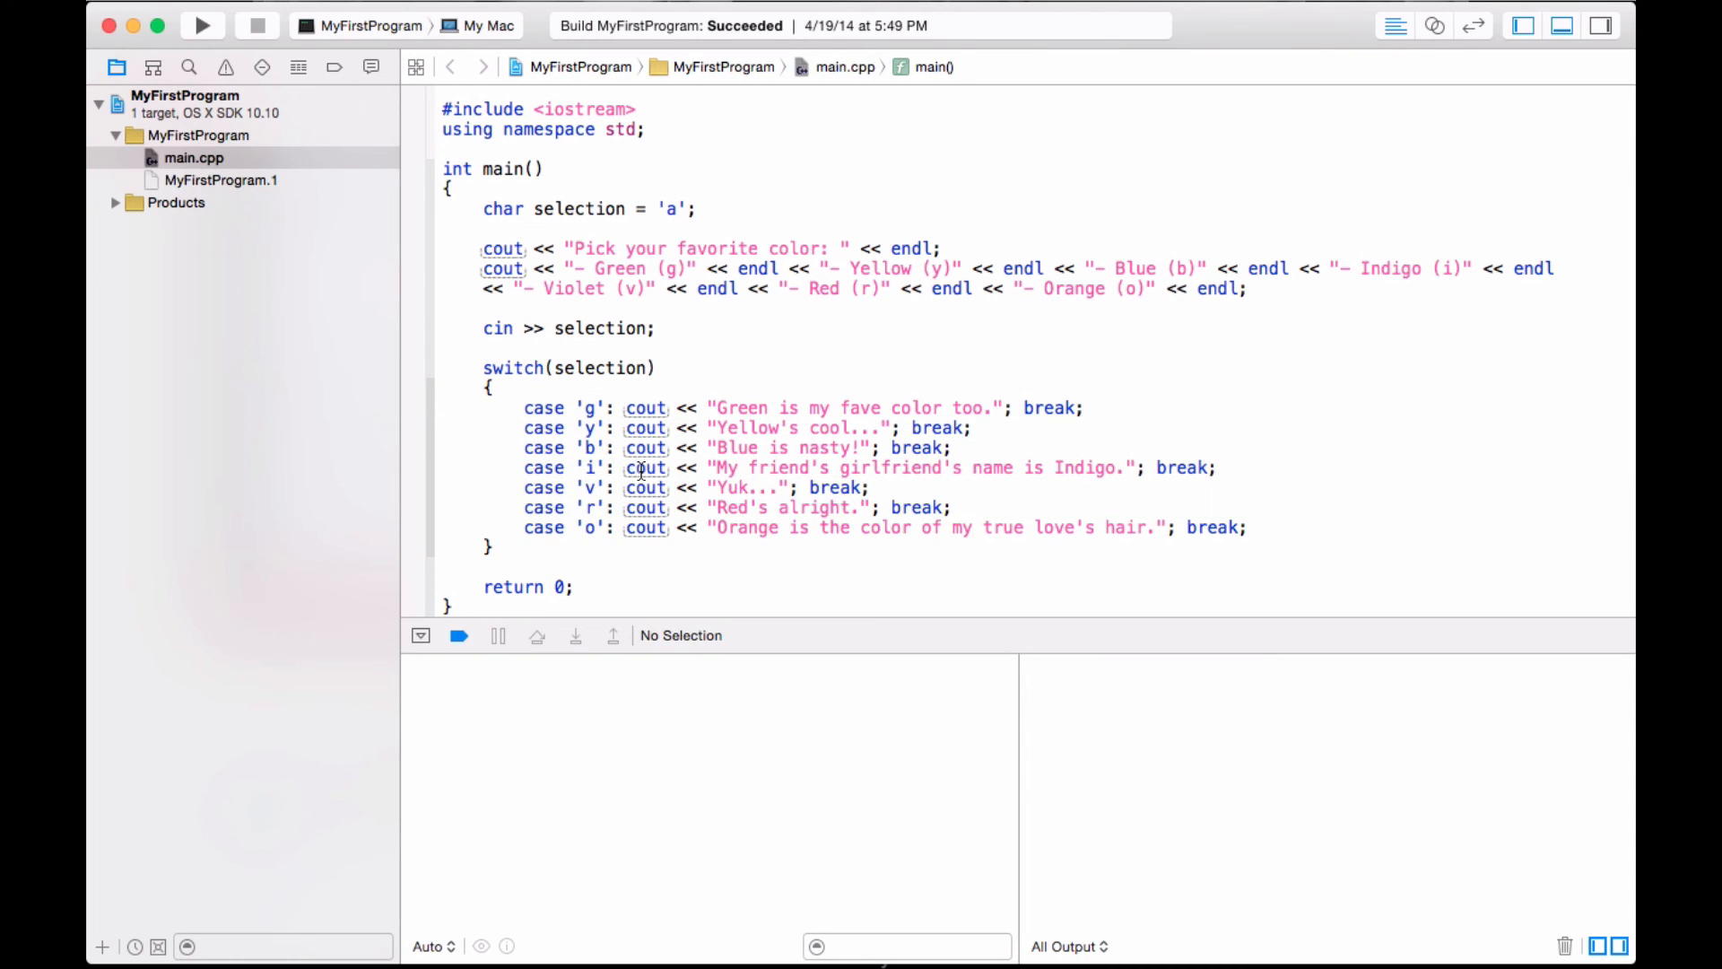
click(600, 410)
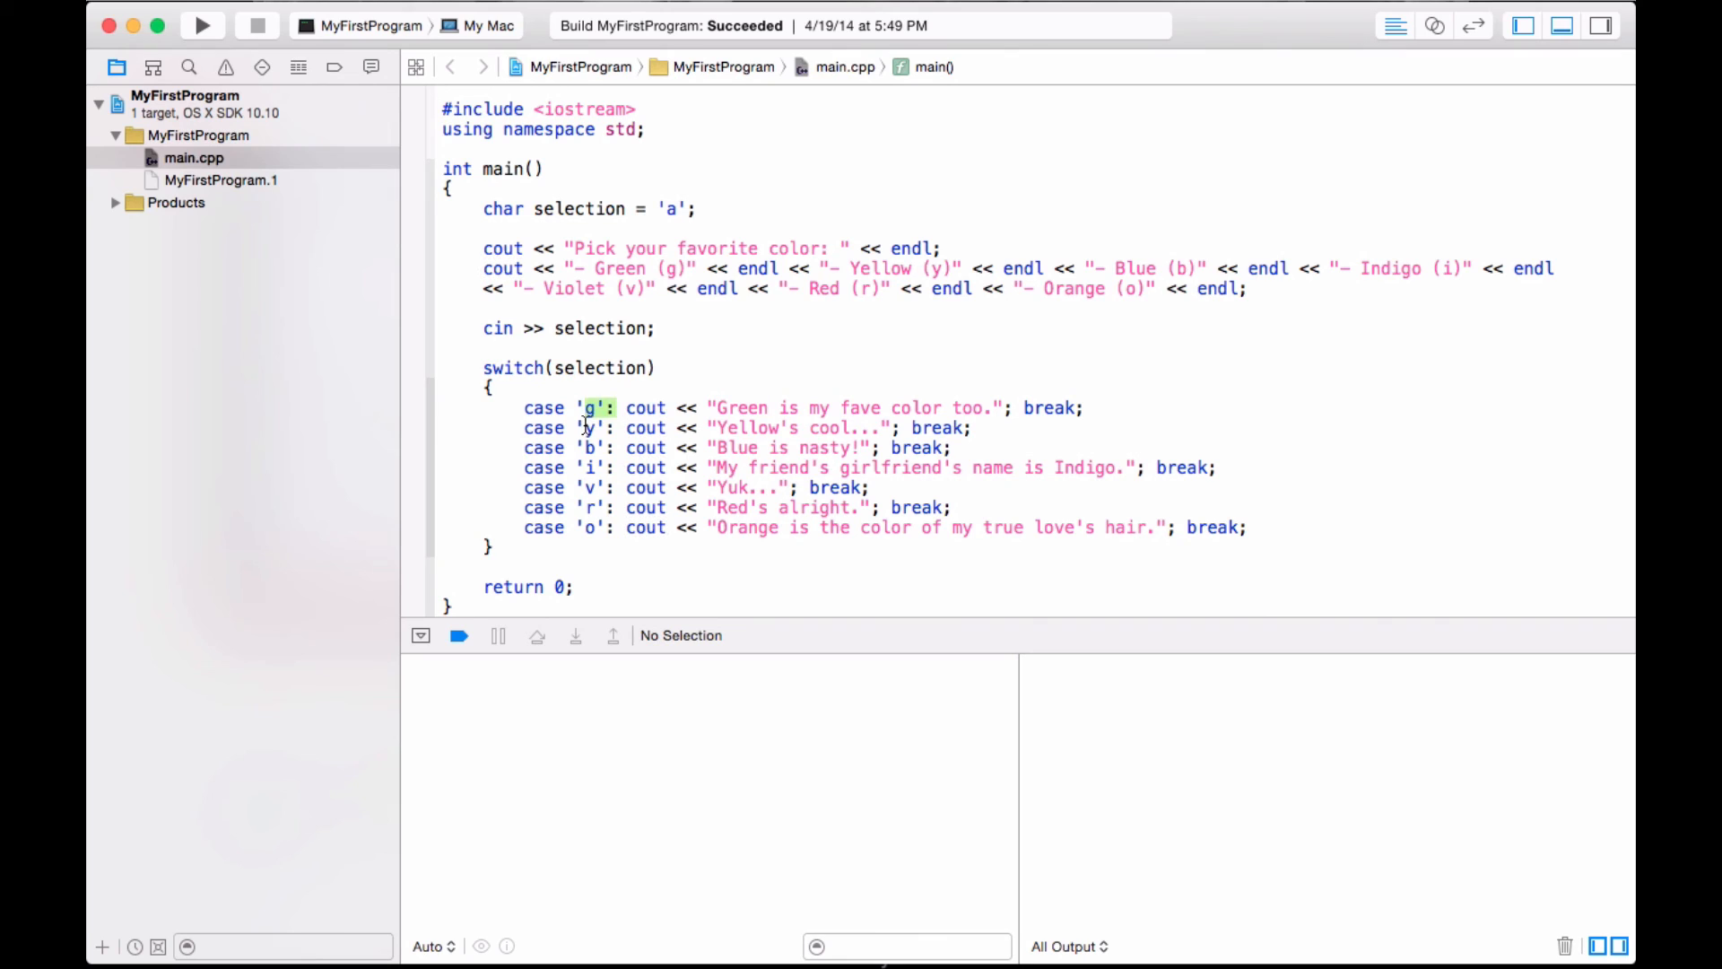
click(606, 427)
click(588, 448)
drag(523, 467, 1198, 468)
click(1198, 468)
click(1157, 468)
key(Return)
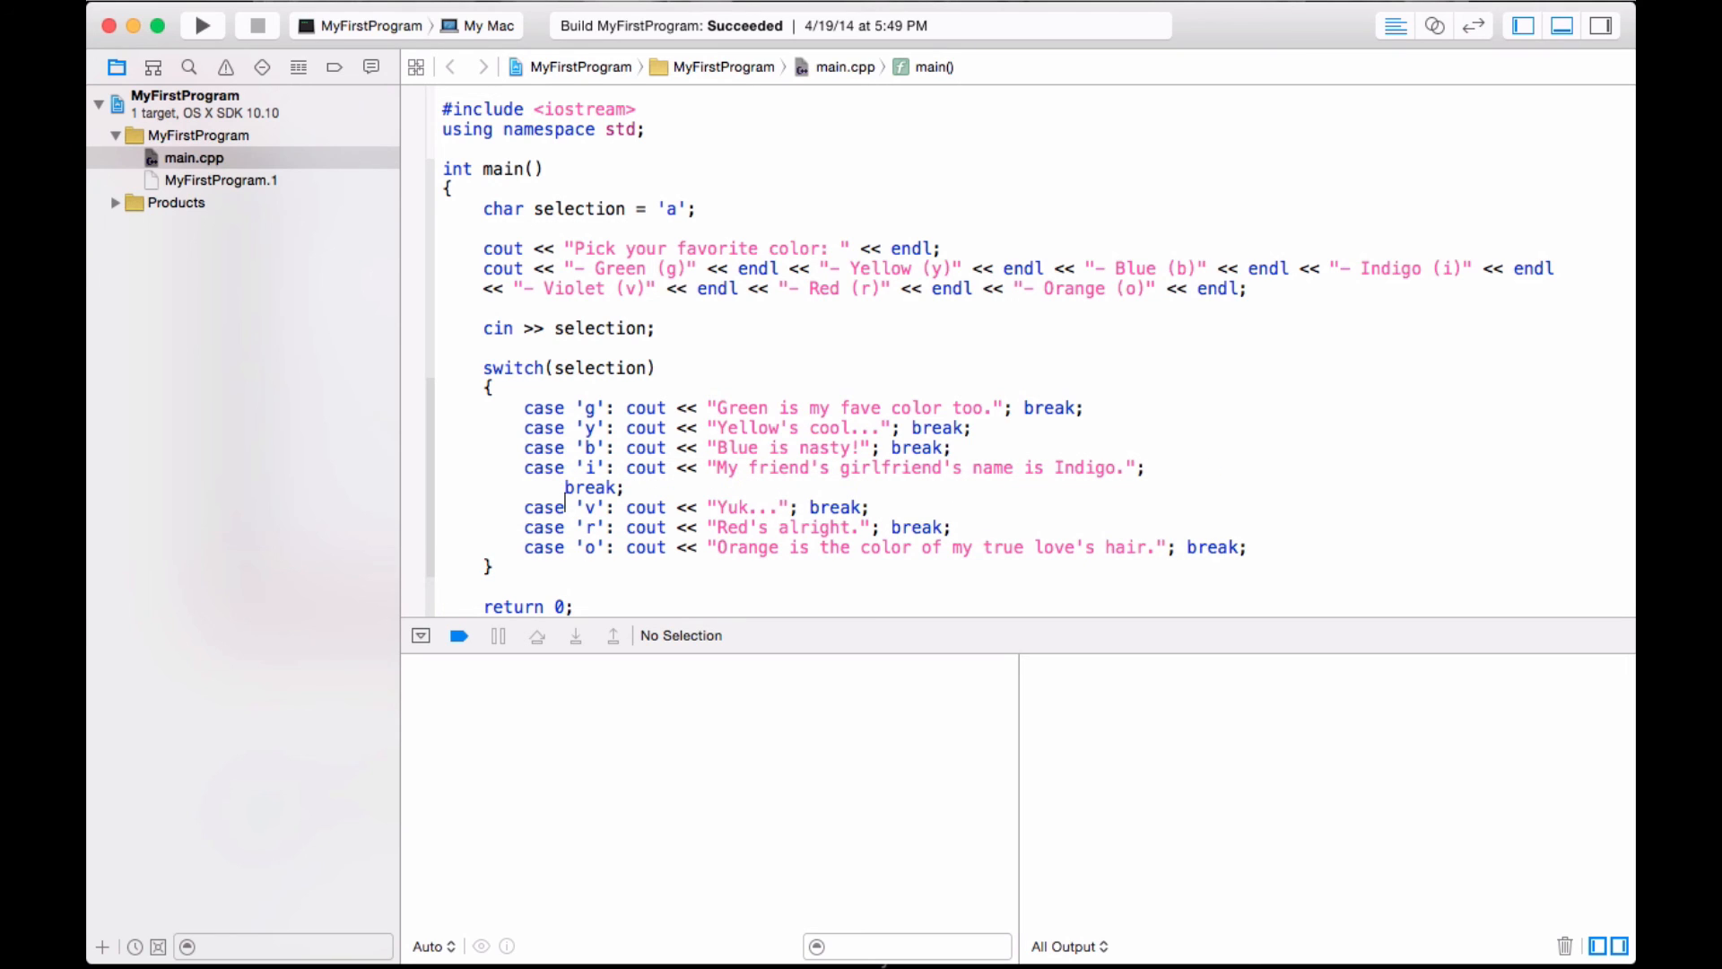
key(BackSpace)
key(BackSpace)
key(BackSpace)
key(BackSpace)
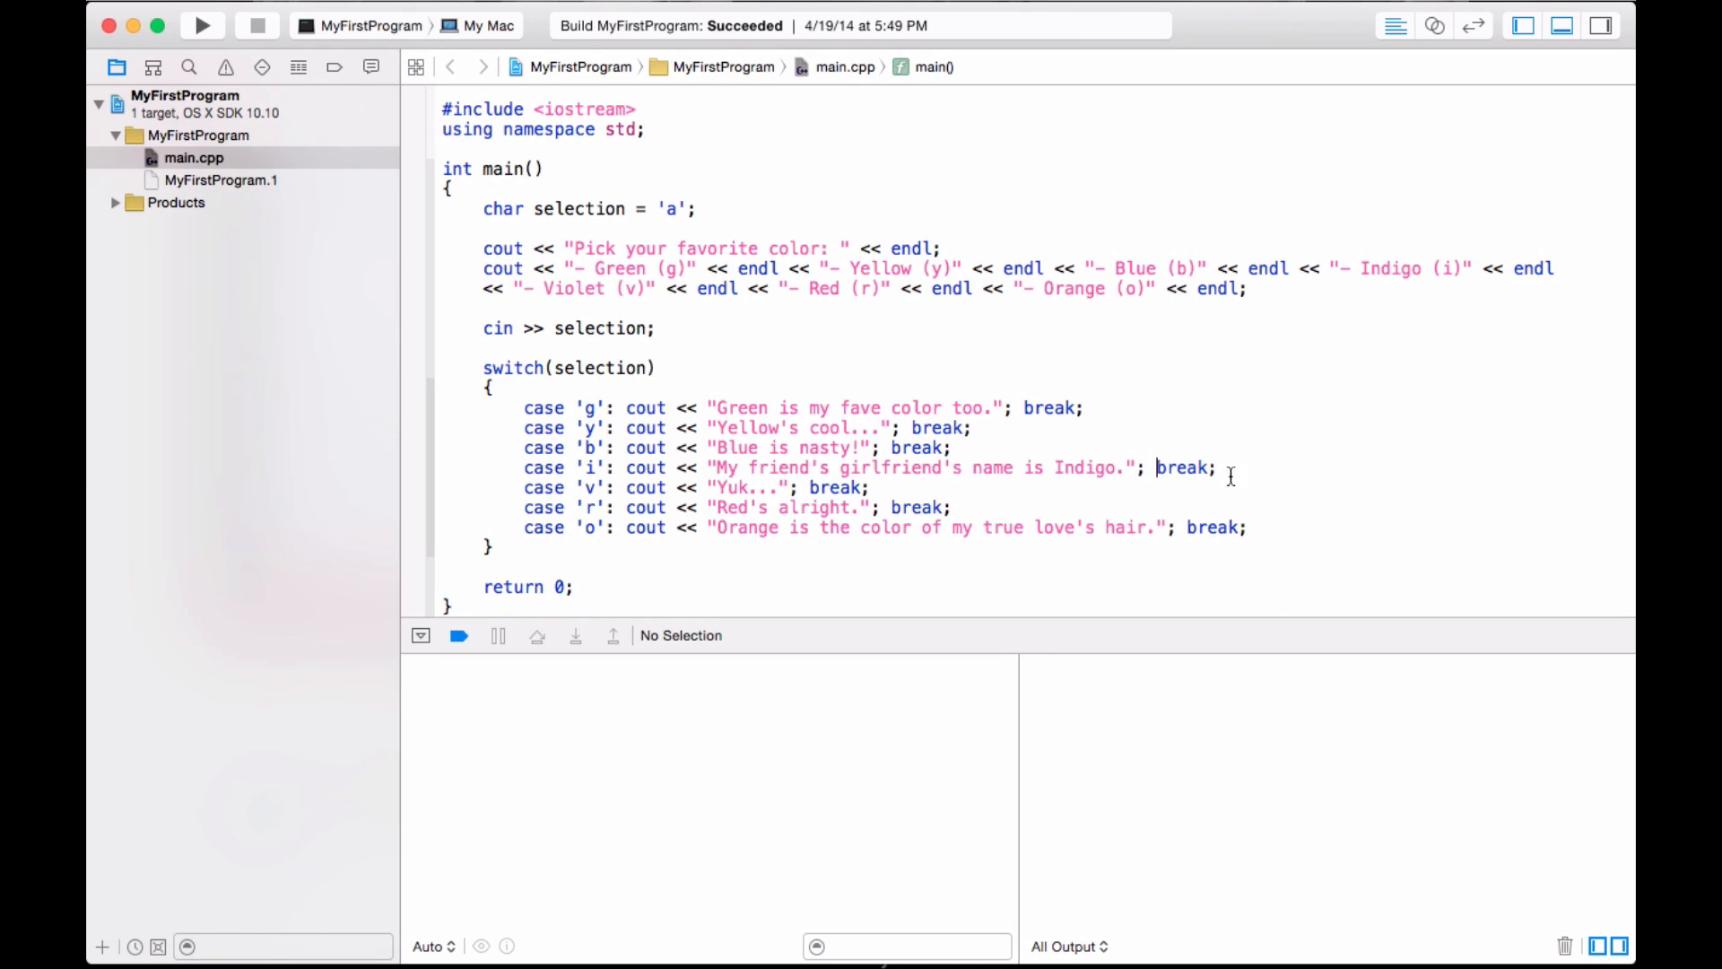
drag(1218, 471, 523, 471)
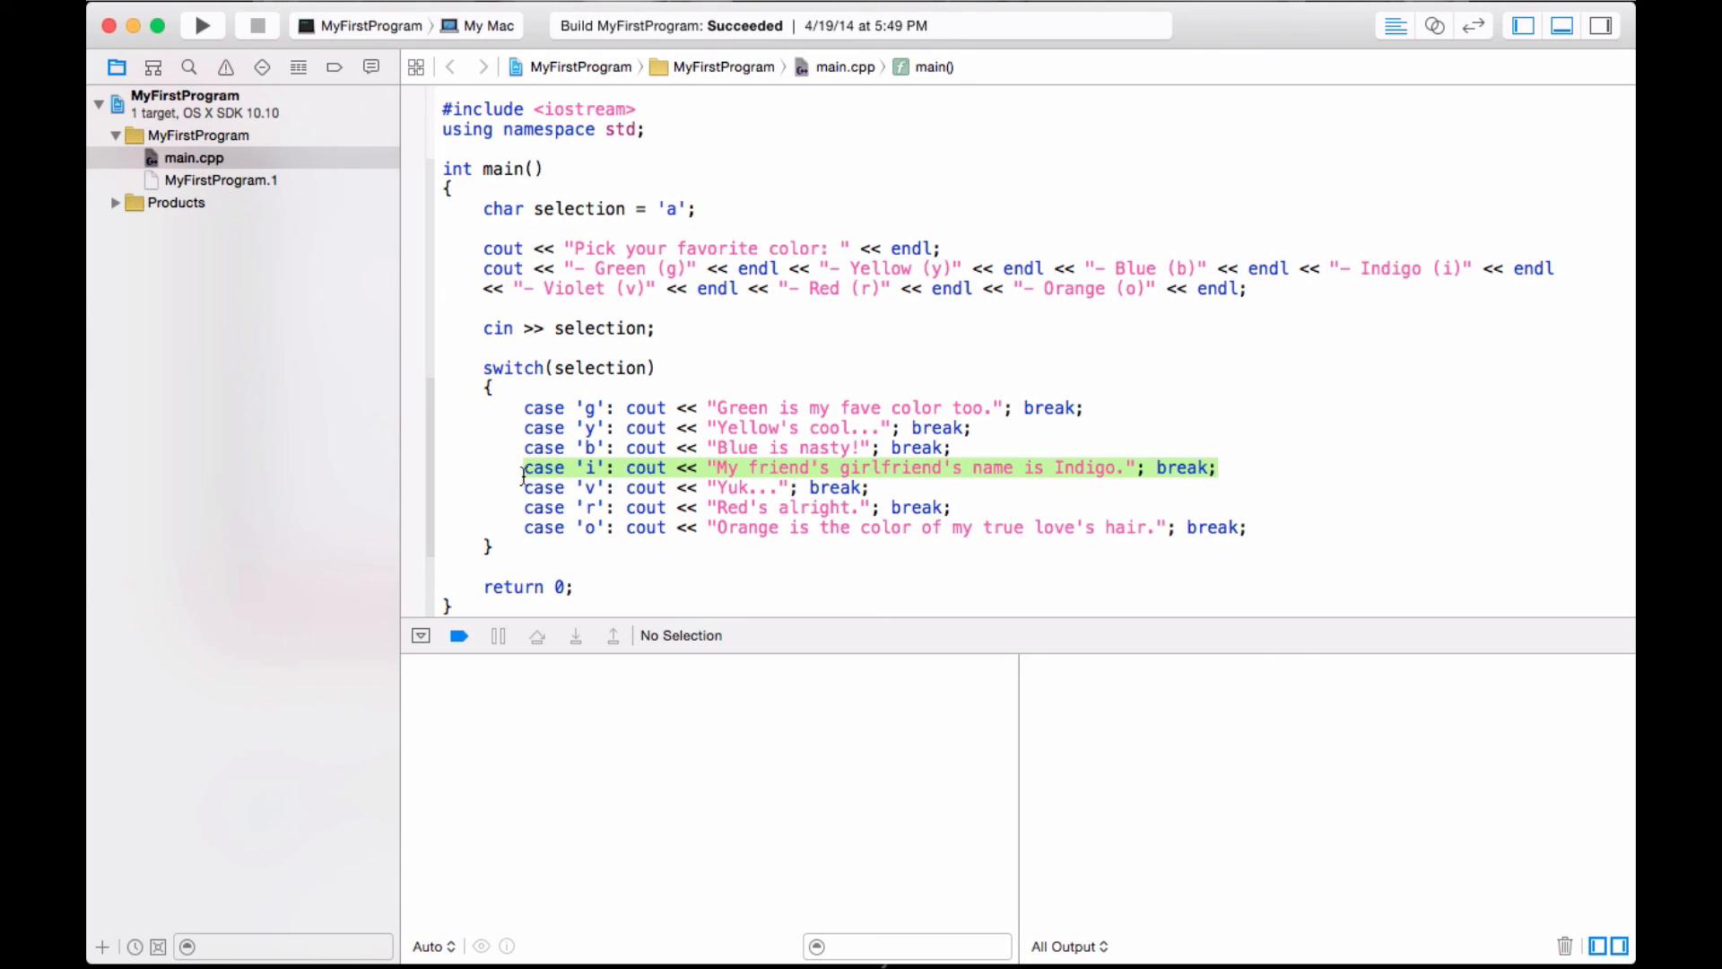
click(1335, 524)
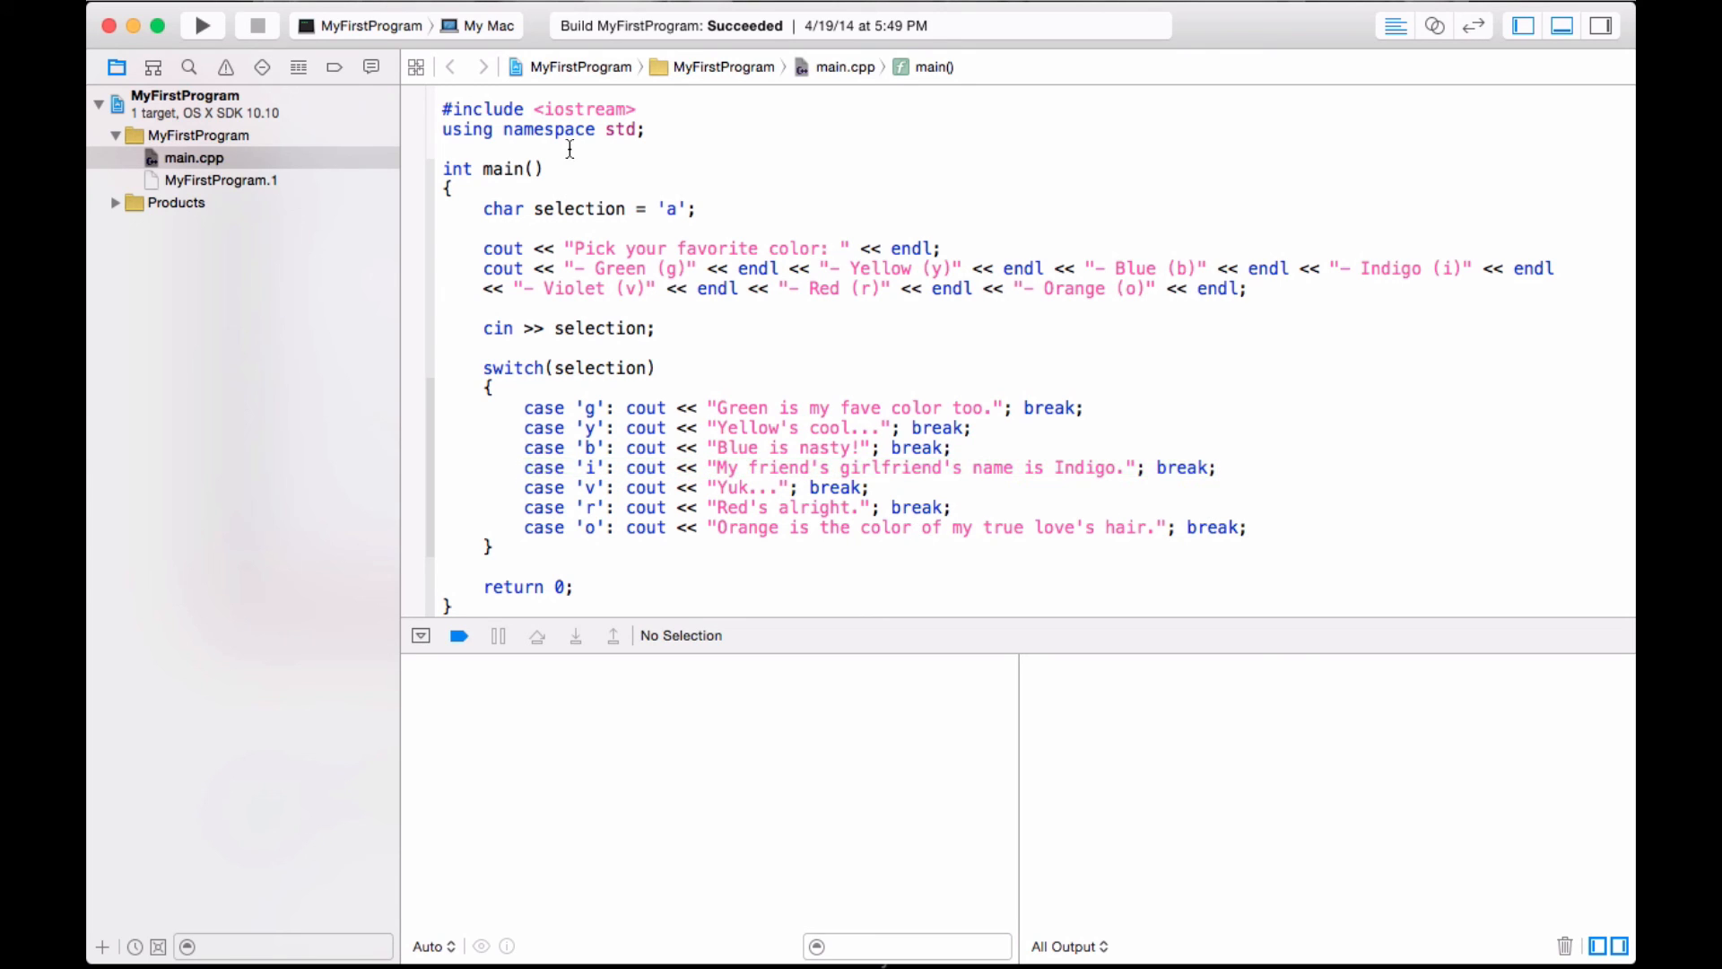
Build and run the program, enter g at the menu and get "Green is my fave color too.".
mouse_move(203, 26)
key(super+r)
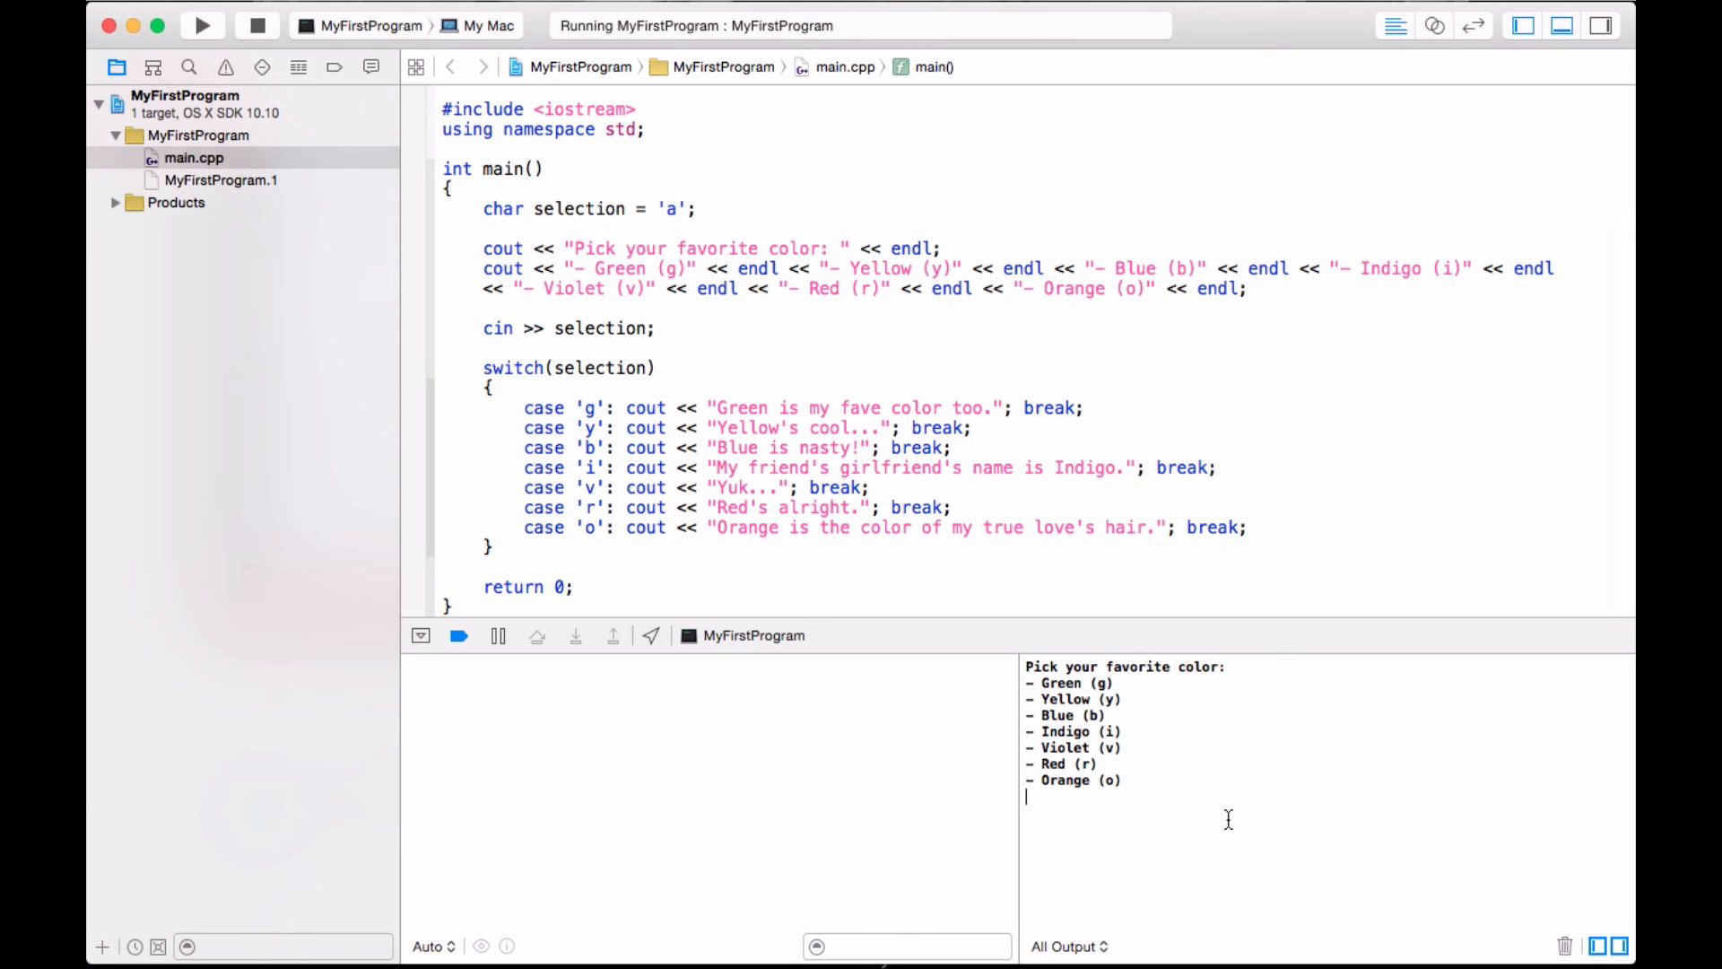
text(g)
key(Return)
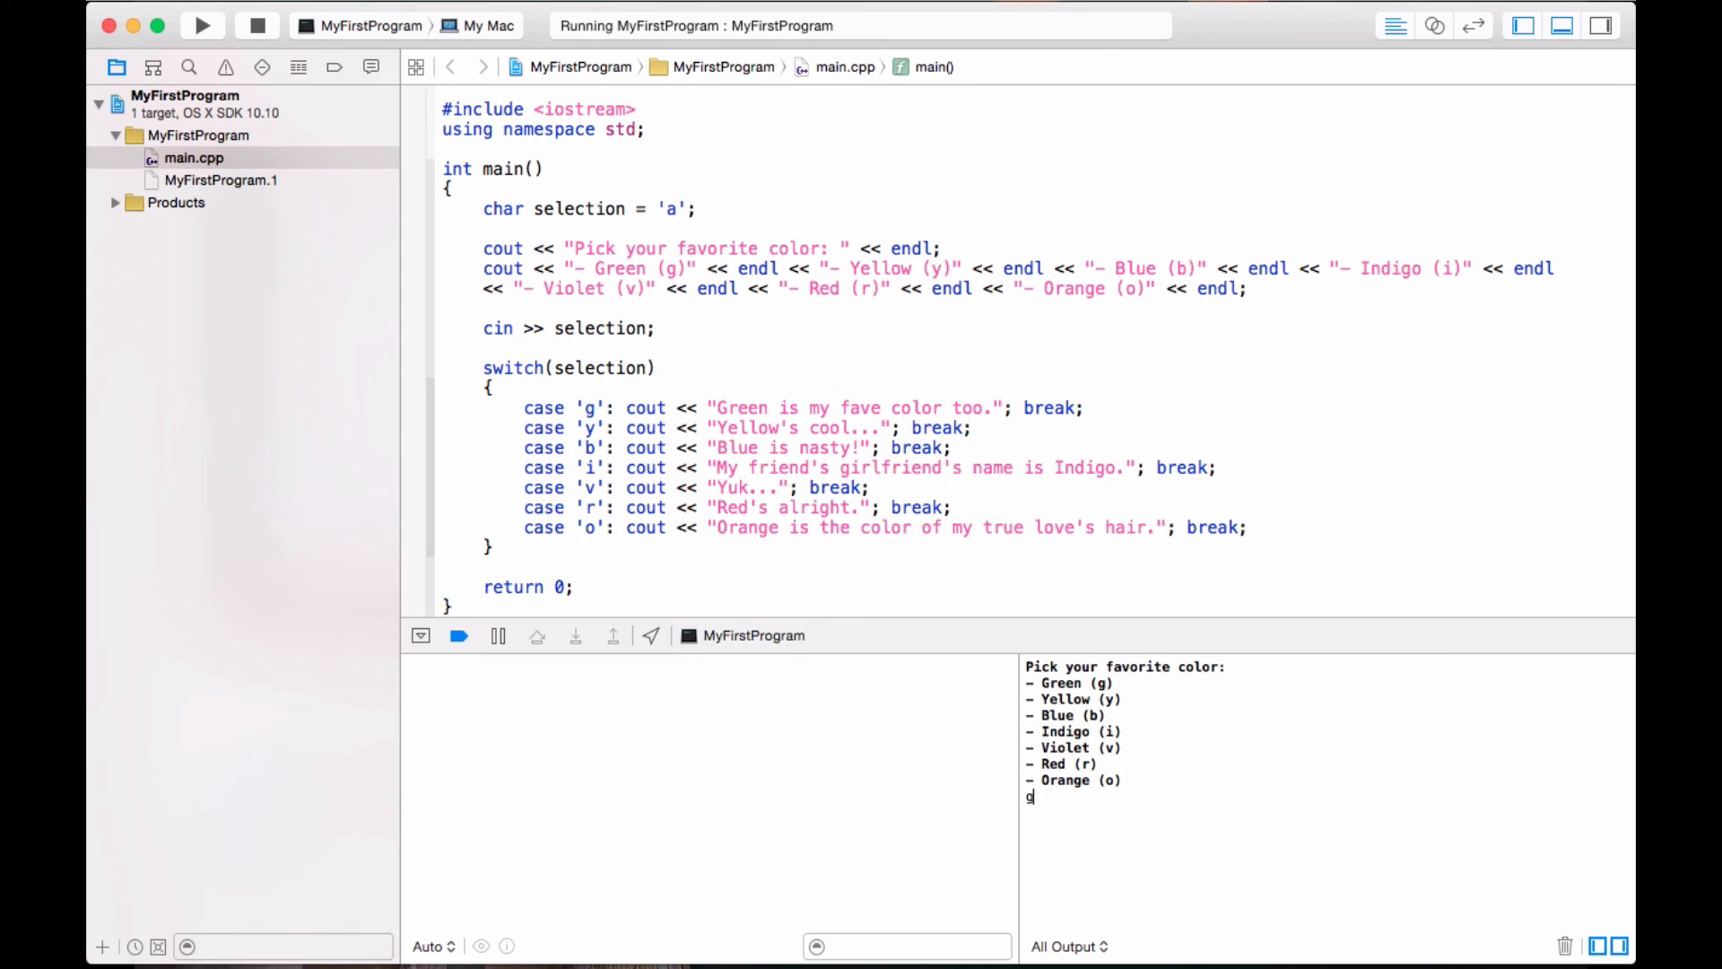